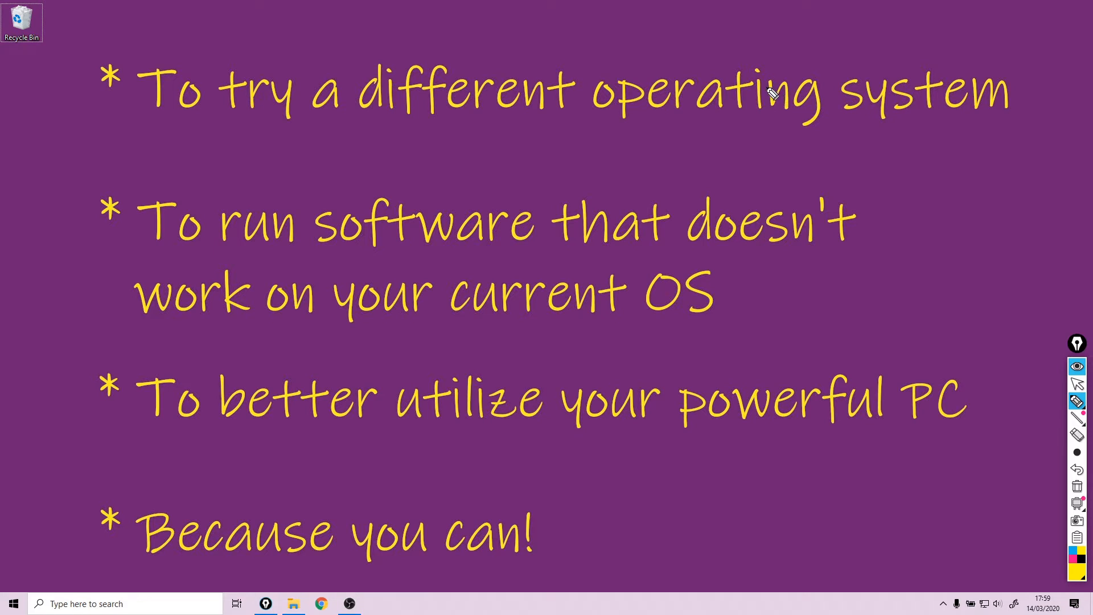
Step: Draw yellow check marks over the handwritten reasons in the on-screen list
{"action": "mouse_move", "coordinate": [707, 87]}
{"action": "left_mouse_down"}
{"action": "mouse_move", "coordinate": [737, 114]}
{"action": "mouse_move", "coordinate": [815, 46]}
{"action": "left_mouse_up"}
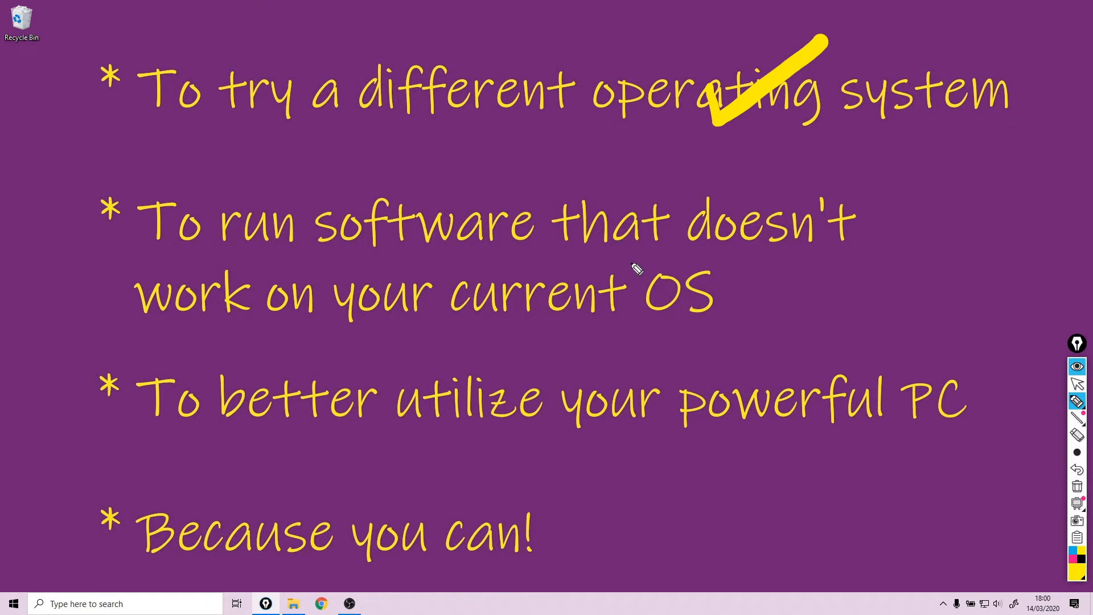
{"action": "left_click_drag", "start_coordinate": [621, 272], "coordinate": [767, 207]}
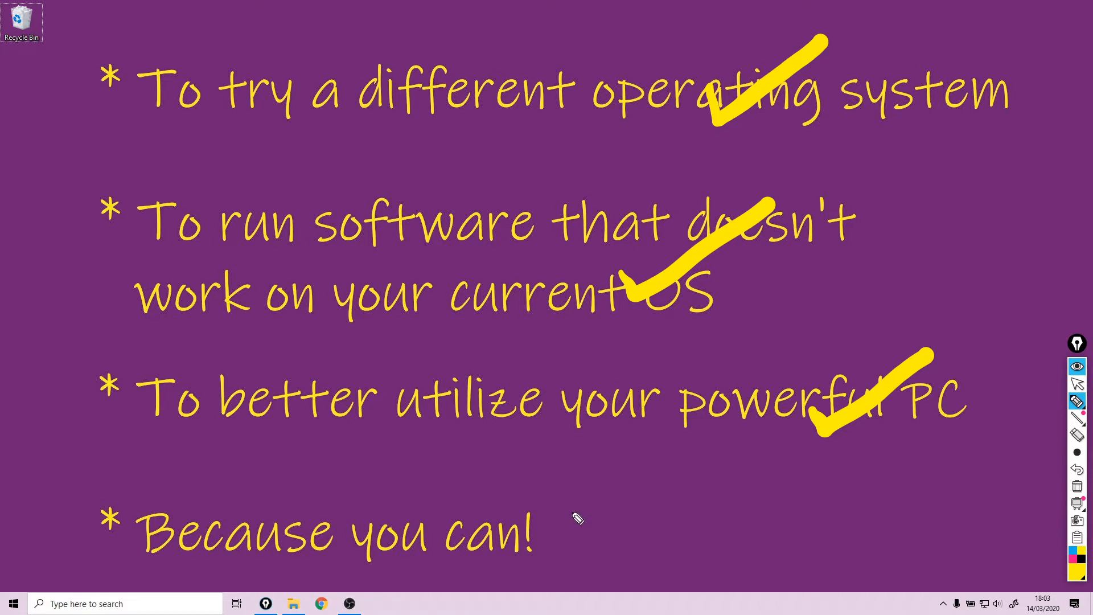
{"action": "mouse_move", "coordinate": [560, 472]}
{"action": "left_mouse_down"}
{"action": "mouse_move", "coordinate": [583, 494]}
{"action": "mouse_move", "coordinate": [706, 403]}
{"action": "left_mouse_up"}
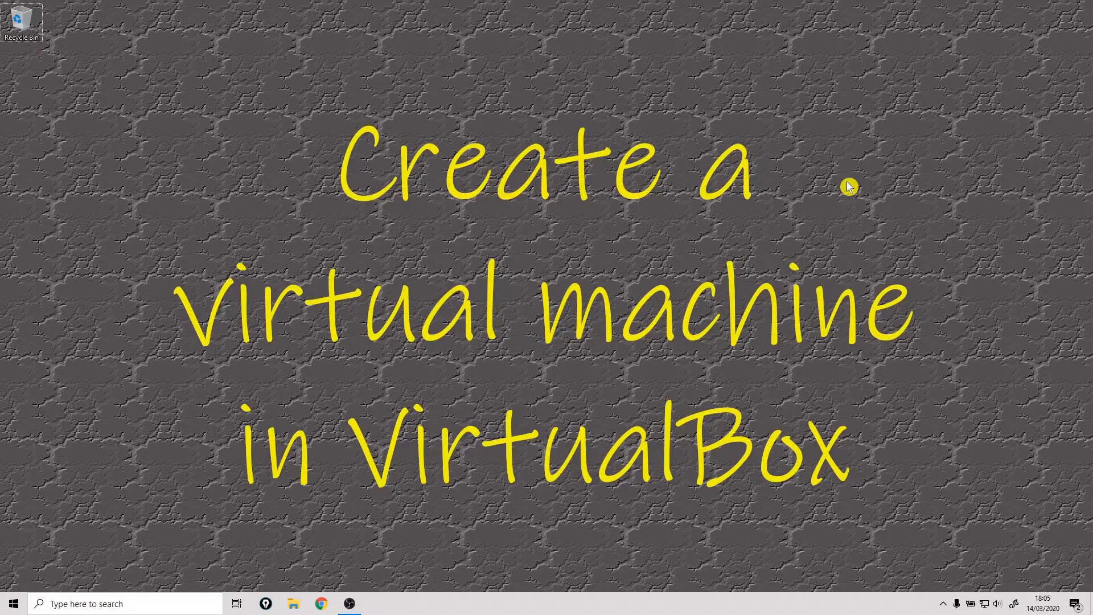
Step: In Chrome, search the web for virtualbox and open the Oracle VM VirtualBox website
{"action": "left_click", "coordinate": [322, 603]}
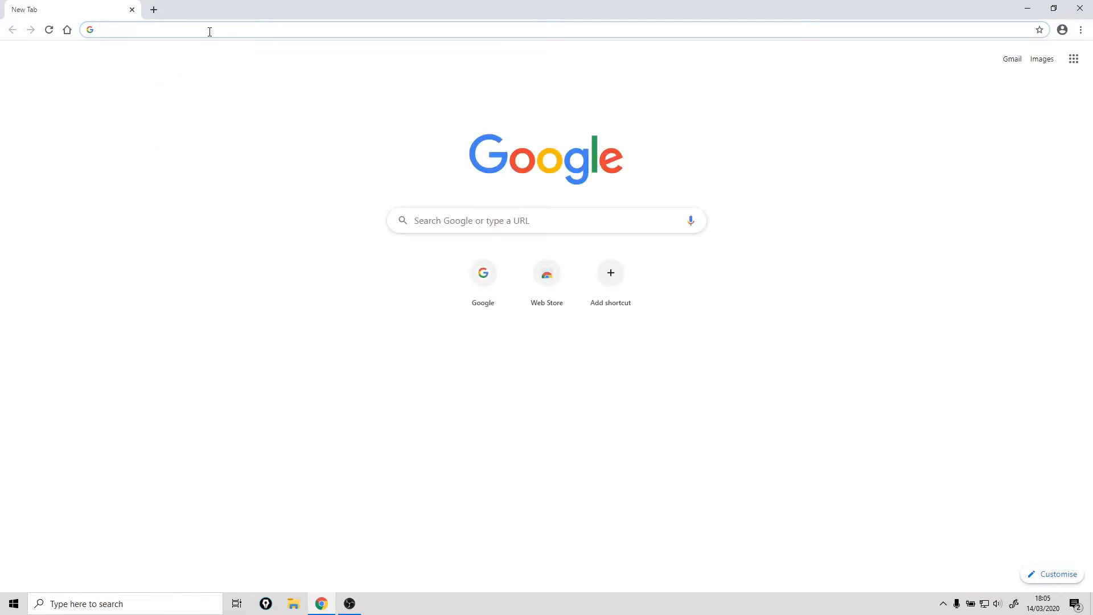
{"action": "type", "text": "virt"}
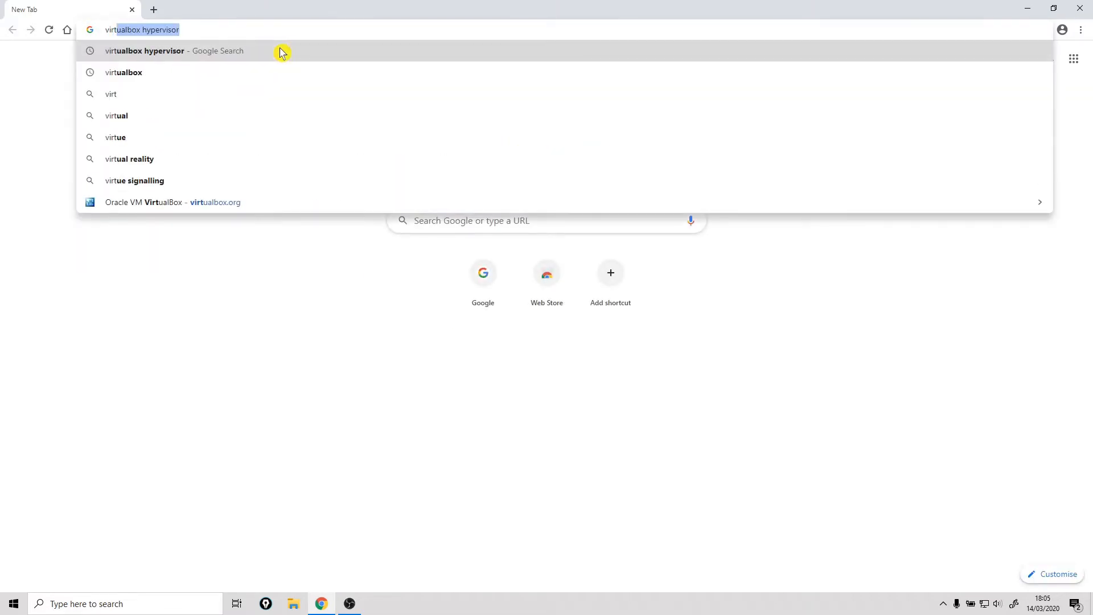
{"action": "type", "text": "ualbox"}
{"action": "left_click", "coordinate": [281, 50]}
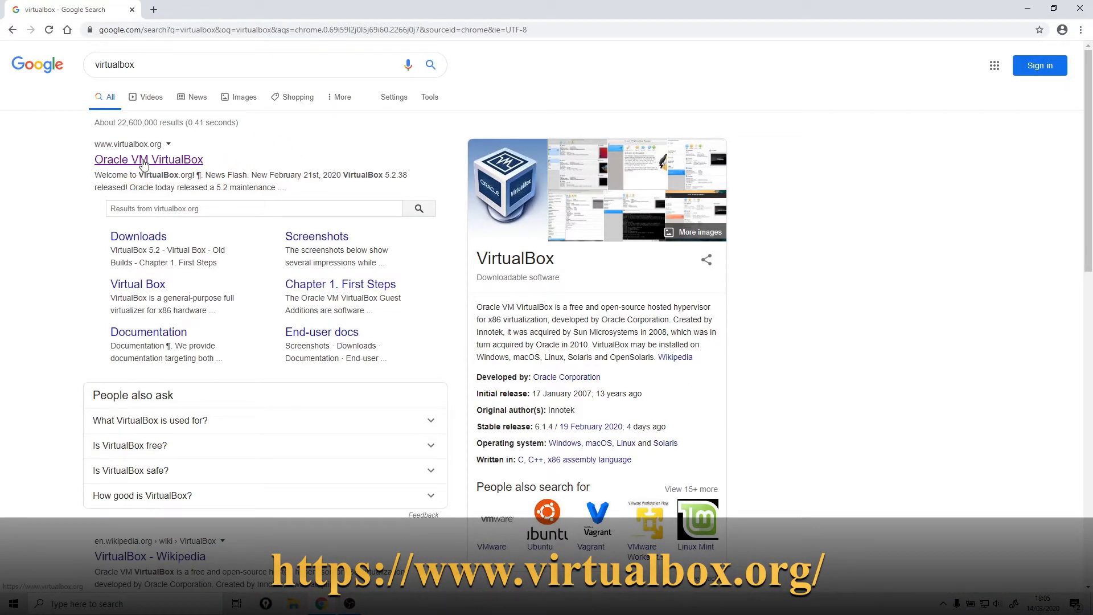
{"action": "left_click", "coordinate": [143, 161]}
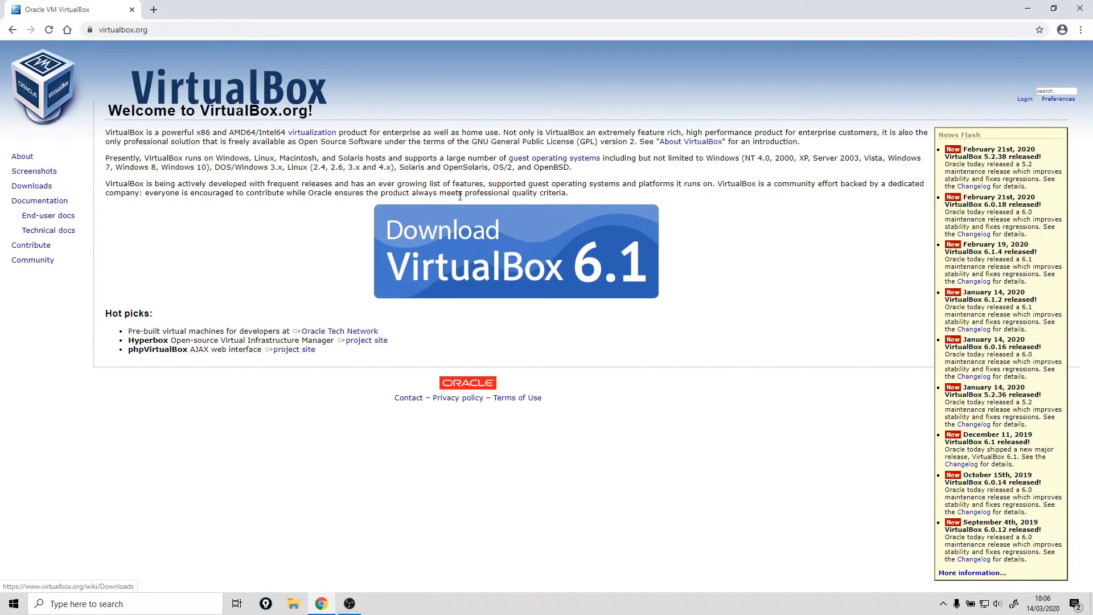
Step: Go to the VirtualBox 6.1 downloads page and download the 6.1.4 platform package for Windows hosts
{"action": "left_click", "coordinate": [519, 249]}
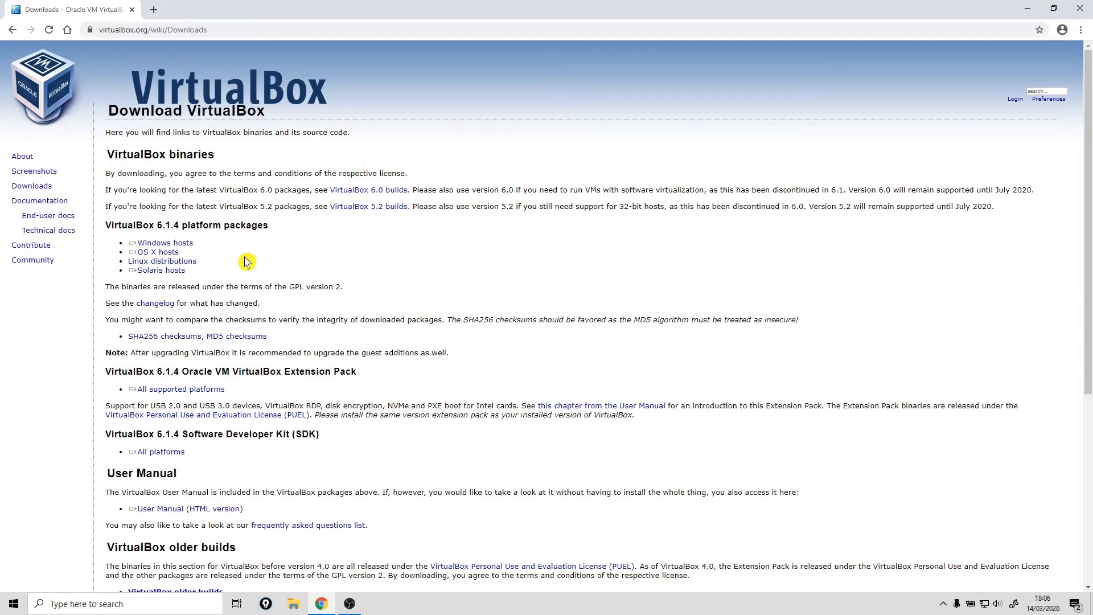
{"action": "left_click", "coordinate": [181, 245]}
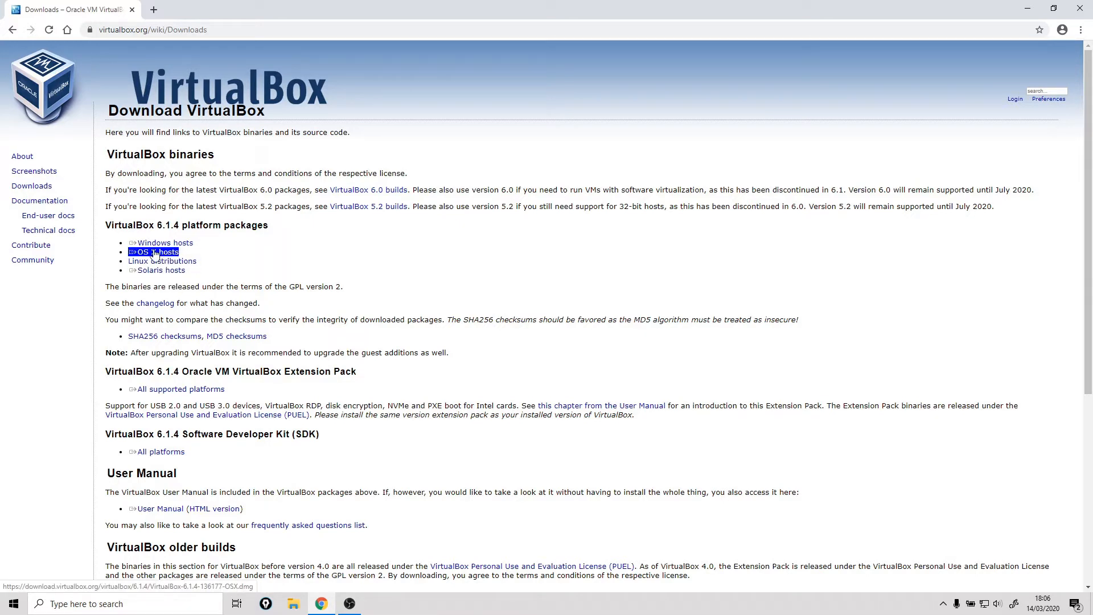
{"action": "triple_click", "coordinate": [161, 262]}
{"action": "left_click", "coordinate": [174, 245]}
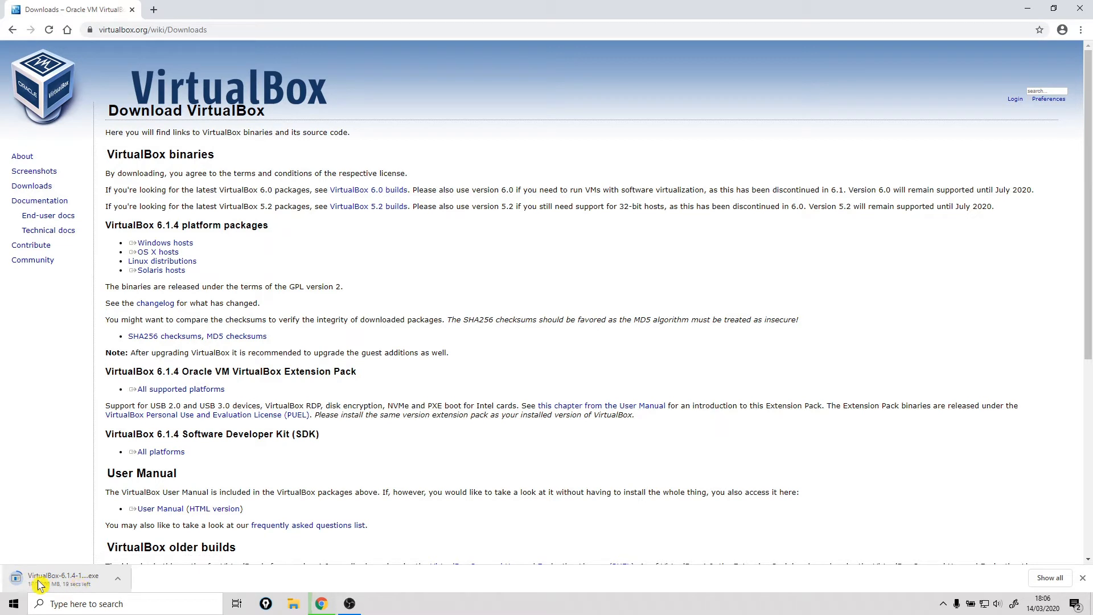
Step: Download the VirtualBox 6.1.4 Extension Pack for all supported platforms and minimize the browser
{"action": "left_click", "coordinate": [262, 403]}
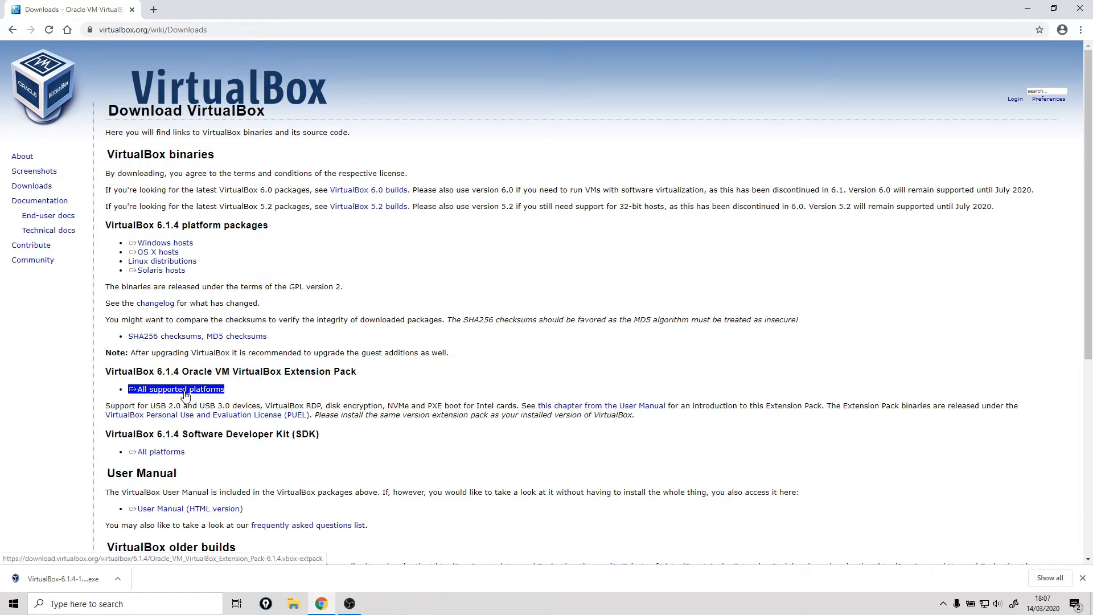
{"action": "left_click", "coordinate": [185, 394]}
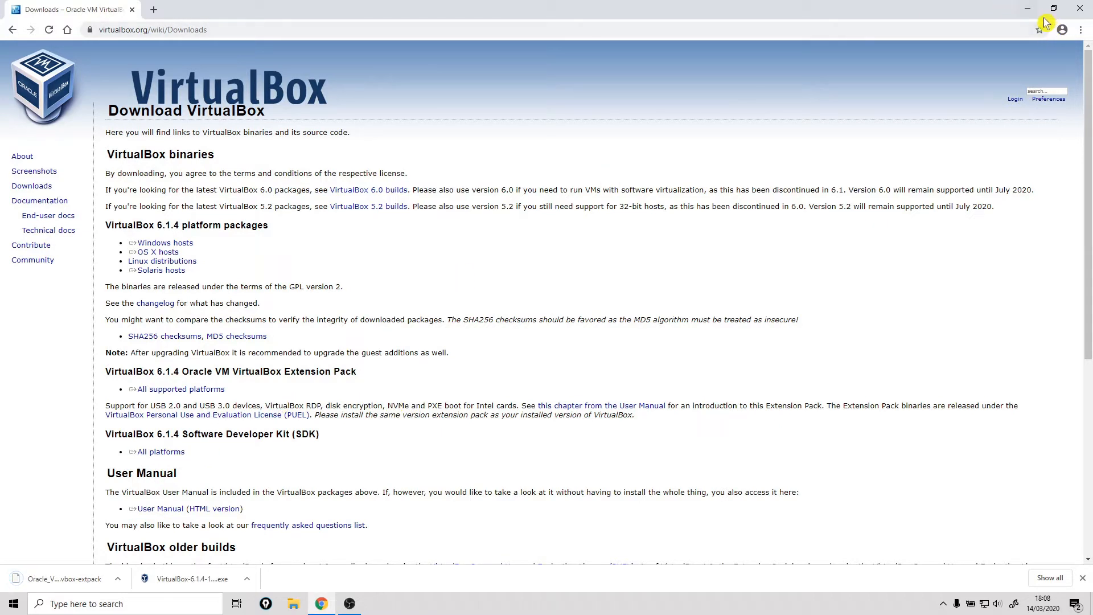
{"action": "left_click", "coordinate": [1026, 9]}
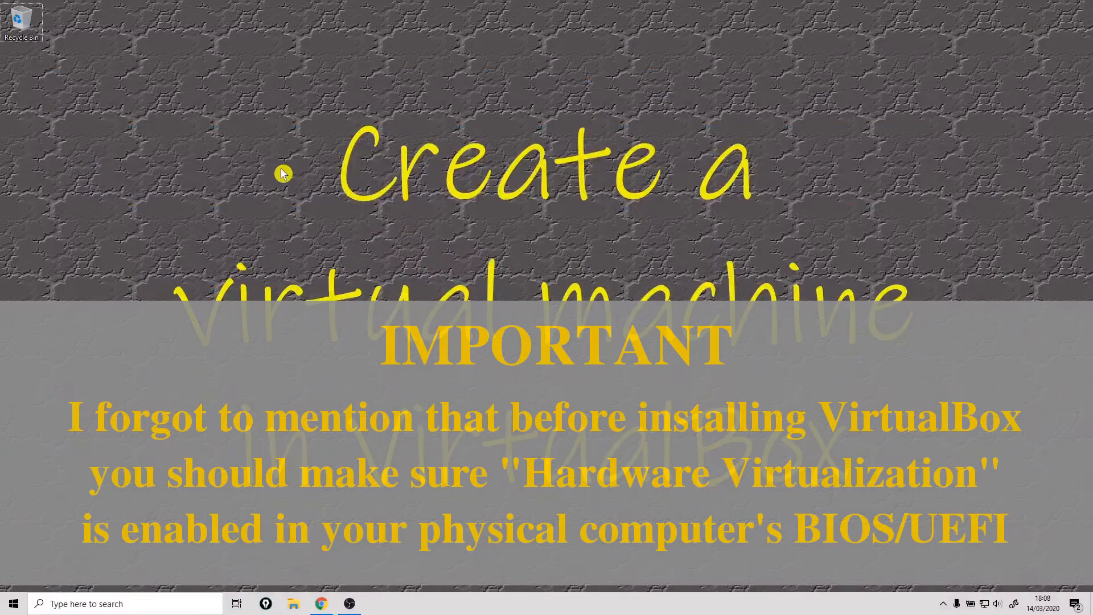
Step: Show the Downloads folder in a File Explorer window placed in the middle of the desktop
{"action": "left_click", "coordinate": [283, 173]}
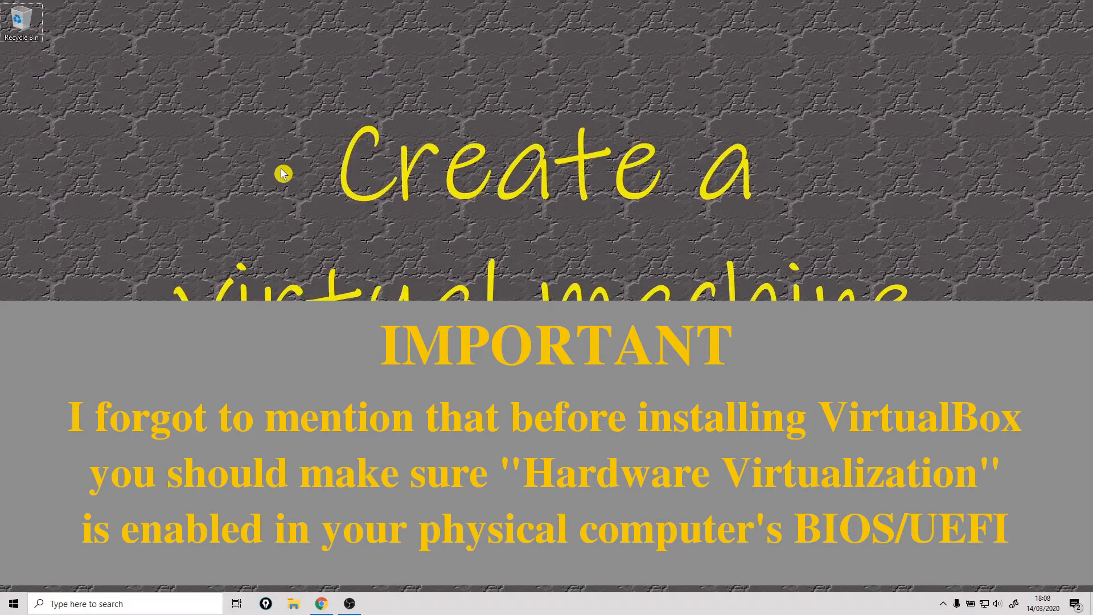
{"action": "left_click", "coordinate": [293, 606]}
{"action": "left_click", "coordinate": [307, 177]}
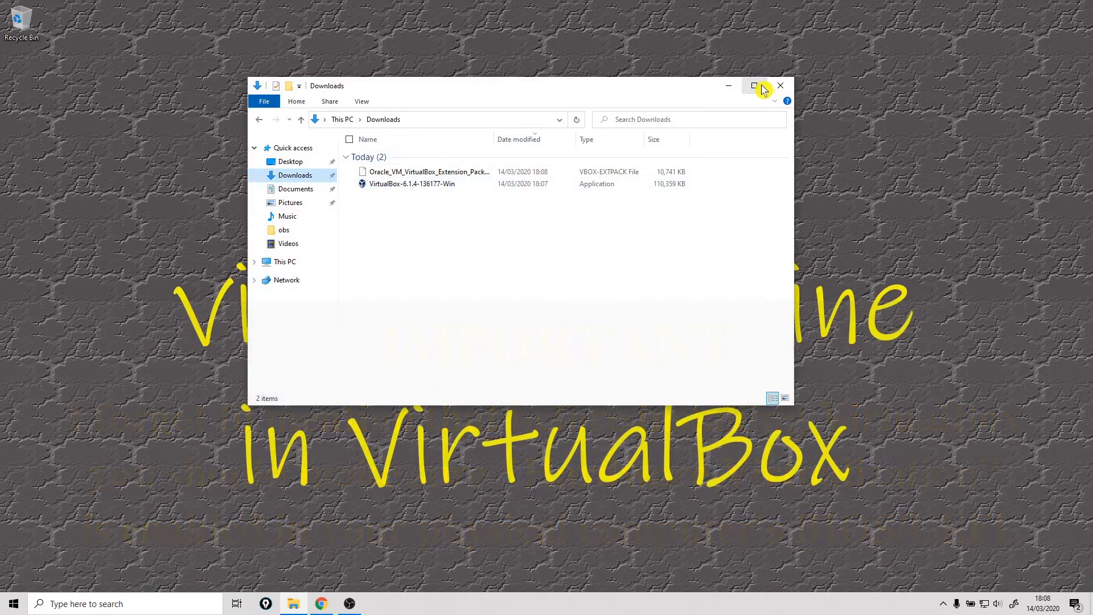
{"action": "left_click", "coordinate": [754, 85]}
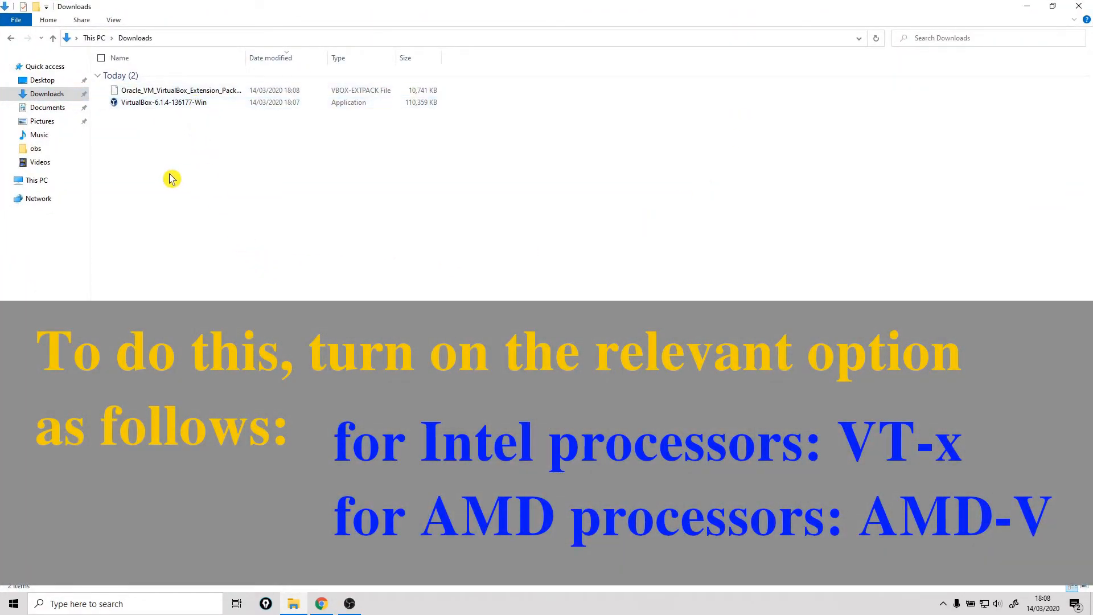
{"action": "left_click_drag", "start_coordinate": [226, 7], "coordinate": [458, 130]}
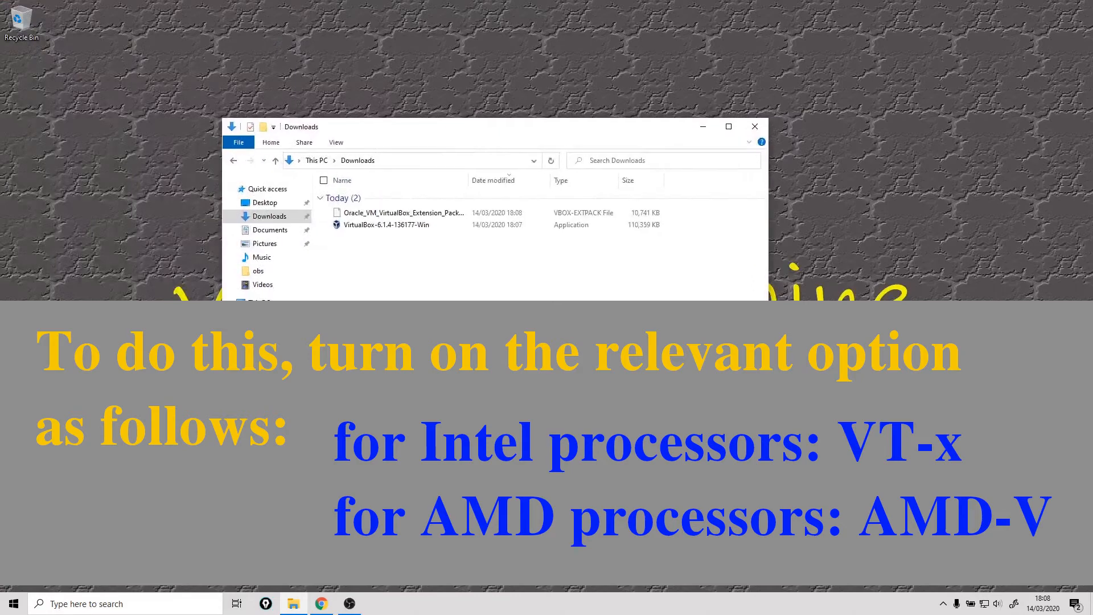
Step: Run the VirtualBox-6.1.4-136177-Win installer, keeping the default features, location, shortcuts and file associations
{"action": "left_click", "coordinate": [365, 227]}
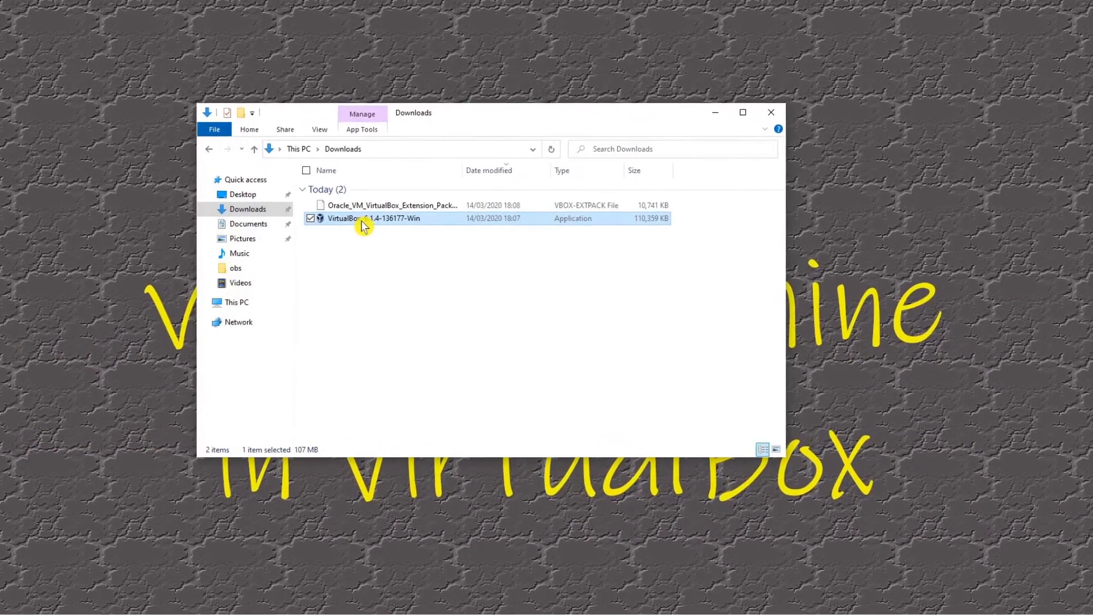
{"action": "double_click", "coordinate": [371, 224]}
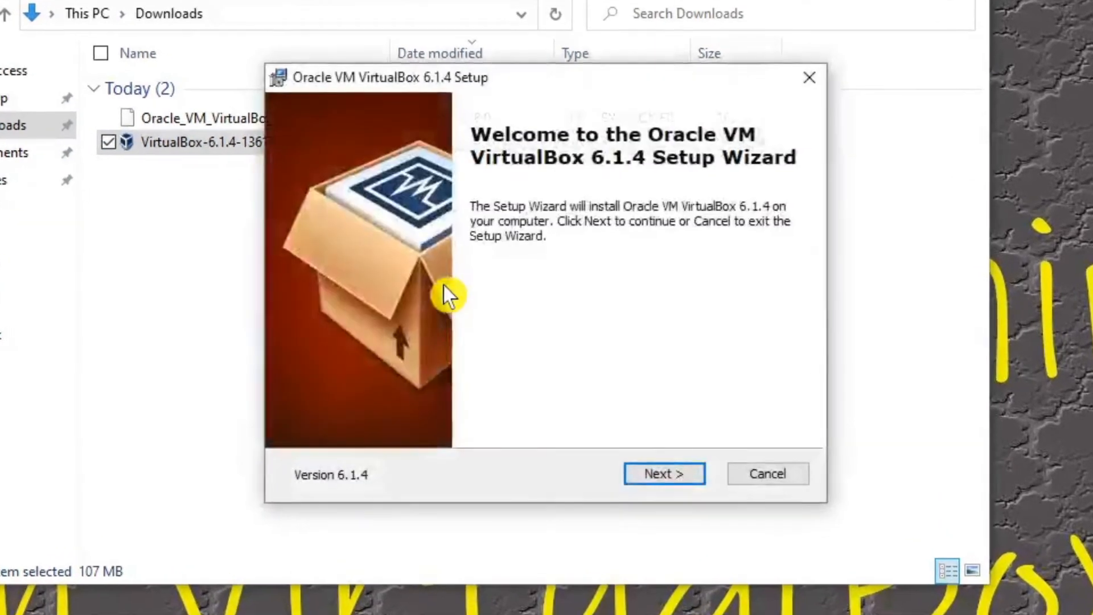
{"action": "left_click", "coordinate": [661, 475]}
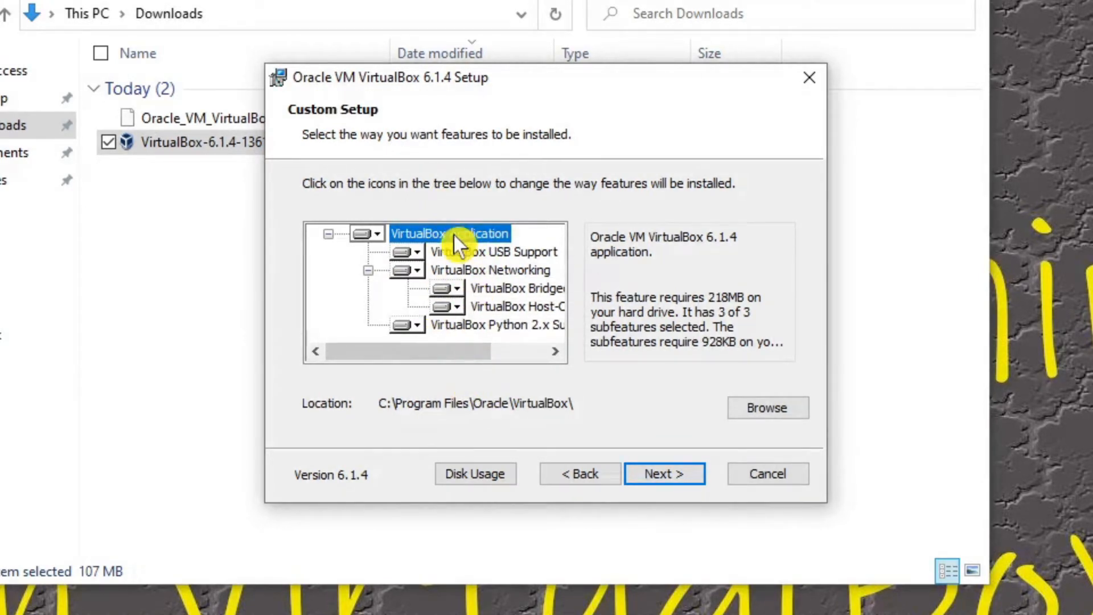
{"action": "left_click", "coordinate": [674, 477]}
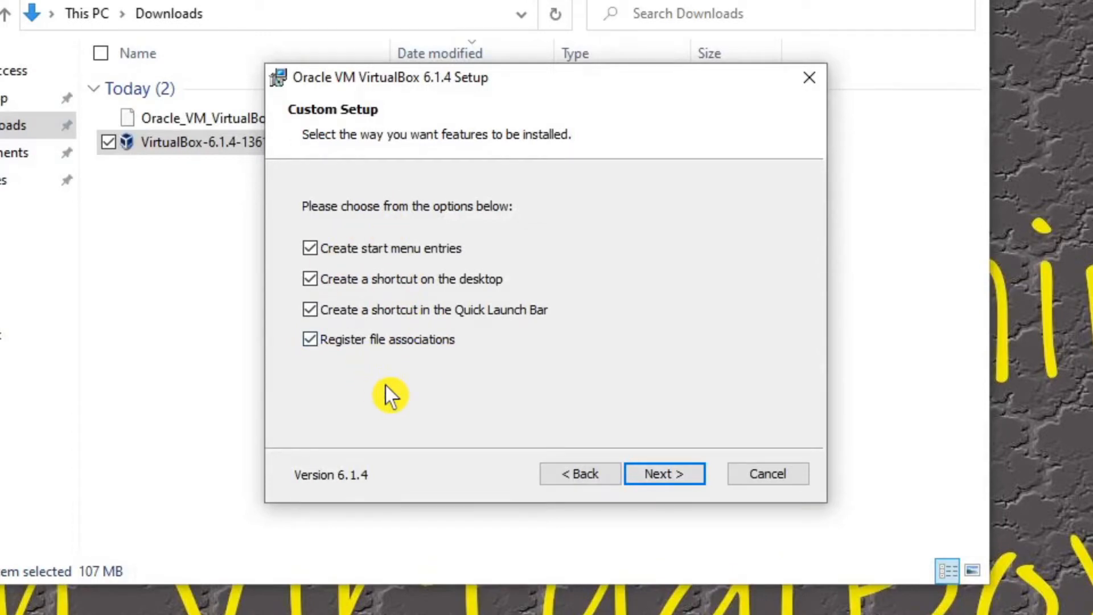
{"action": "left_click", "coordinate": [660, 475]}
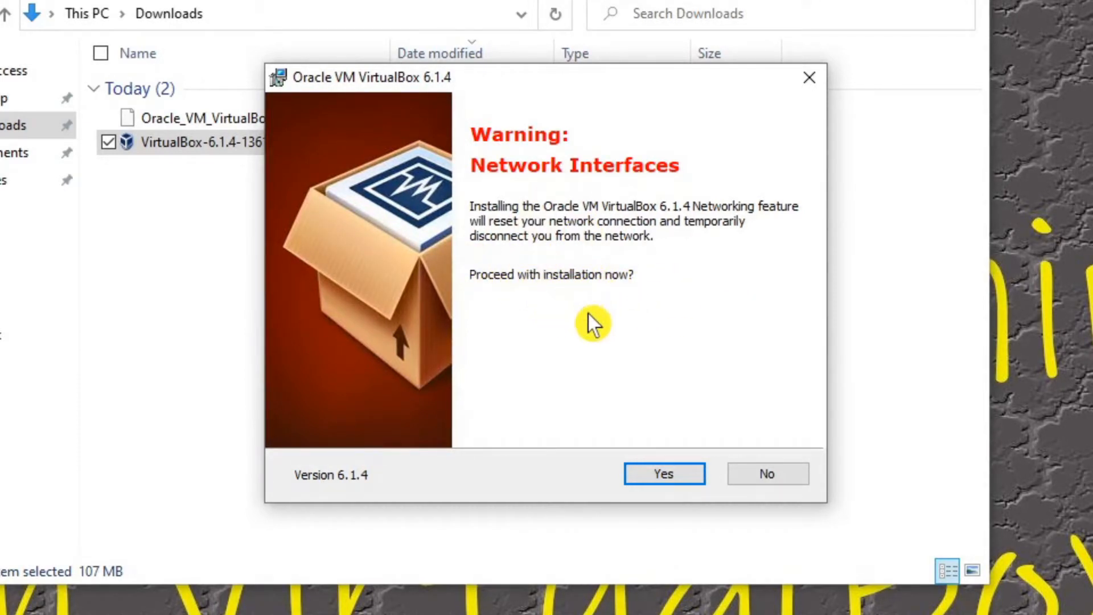
Step: Install VirtualBox 6.1.4 together with Oracle's Universal Serial Bus device software, and finish setup without starting the program
{"action": "left_click", "coordinate": [664, 473]}
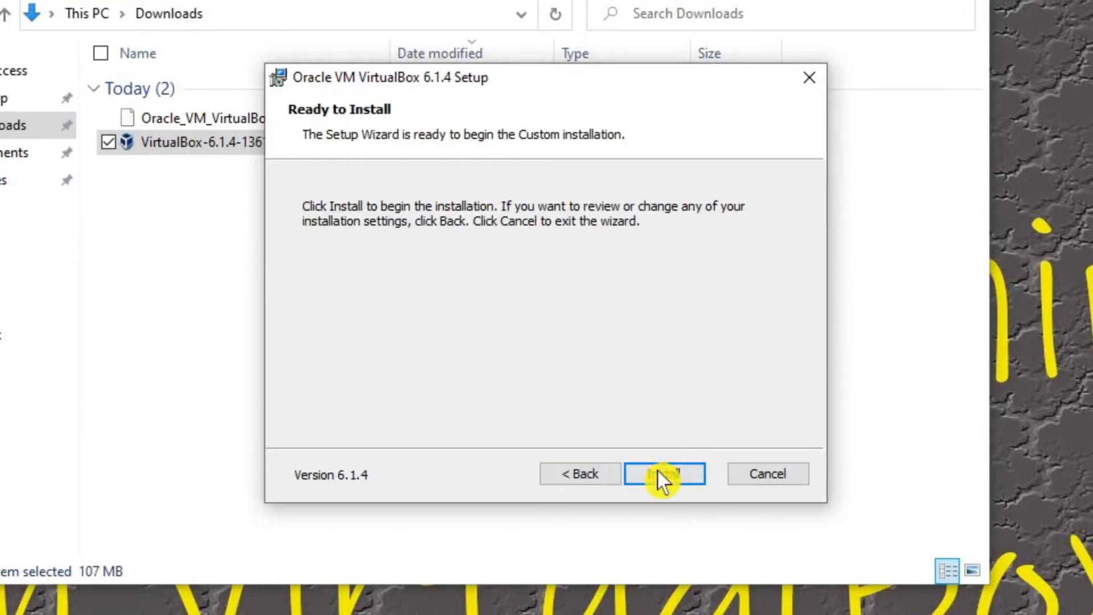
{"action": "left_click", "coordinate": [671, 480]}
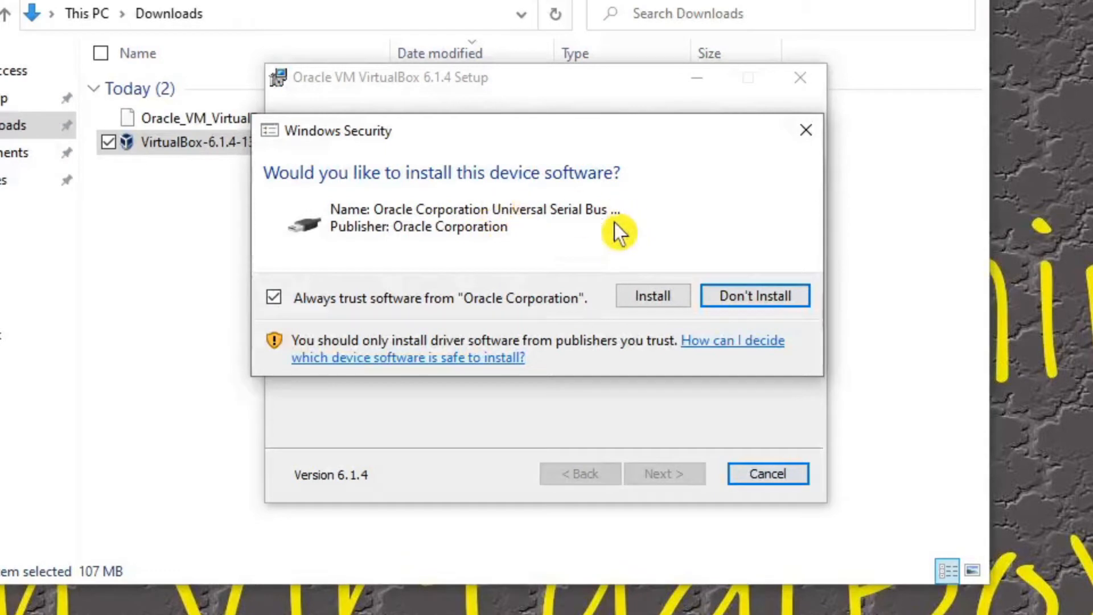
{"action": "left_click", "coordinate": [653, 302]}
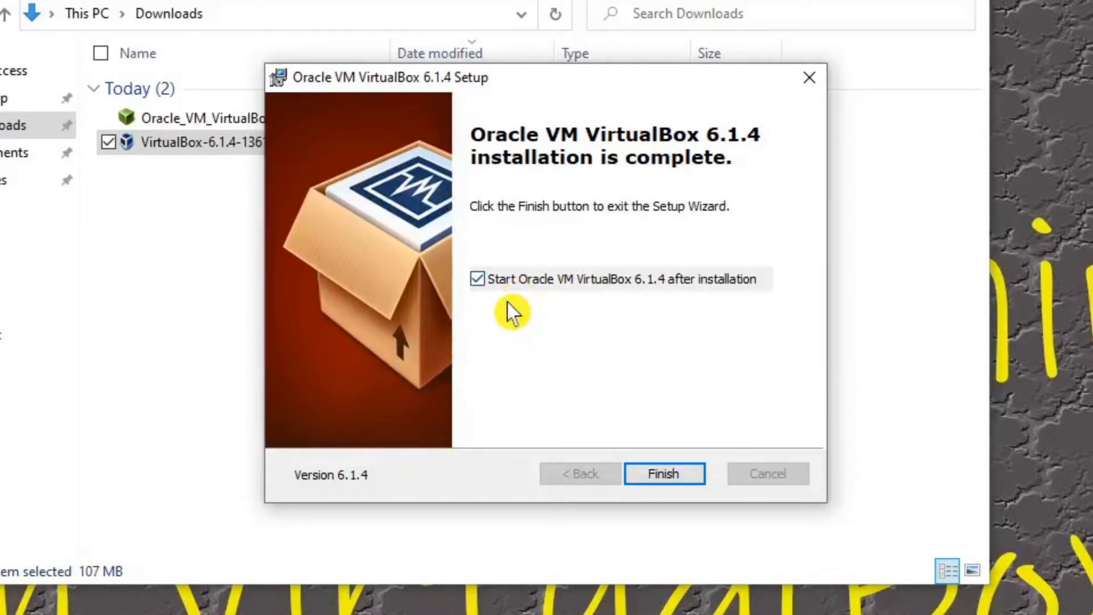
{"action": "left_click", "coordinate": [480, 279]}
{"action": "left_click", "coordinate": [678, 477]}
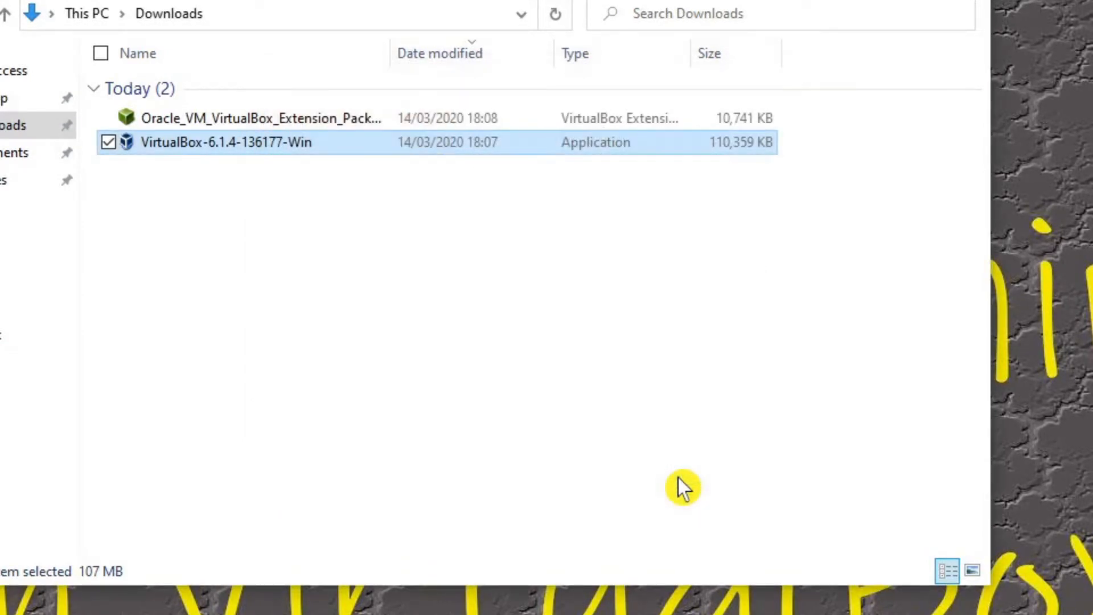
Step: Launch the downloaded Oracle VM VirtualBox Extension Pack file and approve its installation
{"action": "left_click", "coordinate": [207, 121]}
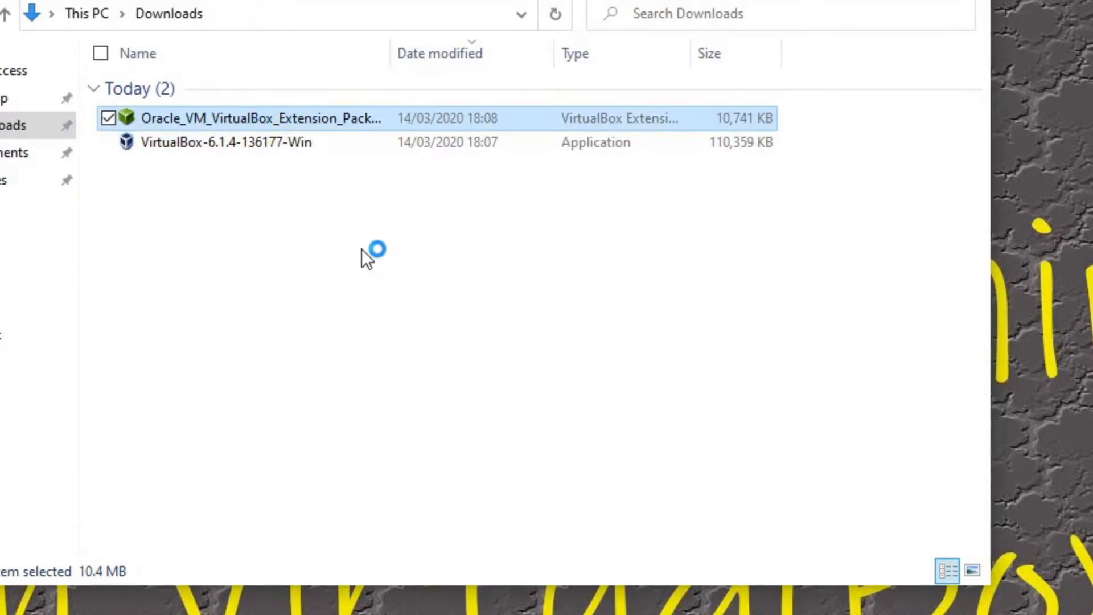
{"action": "key", "text": "Return"}
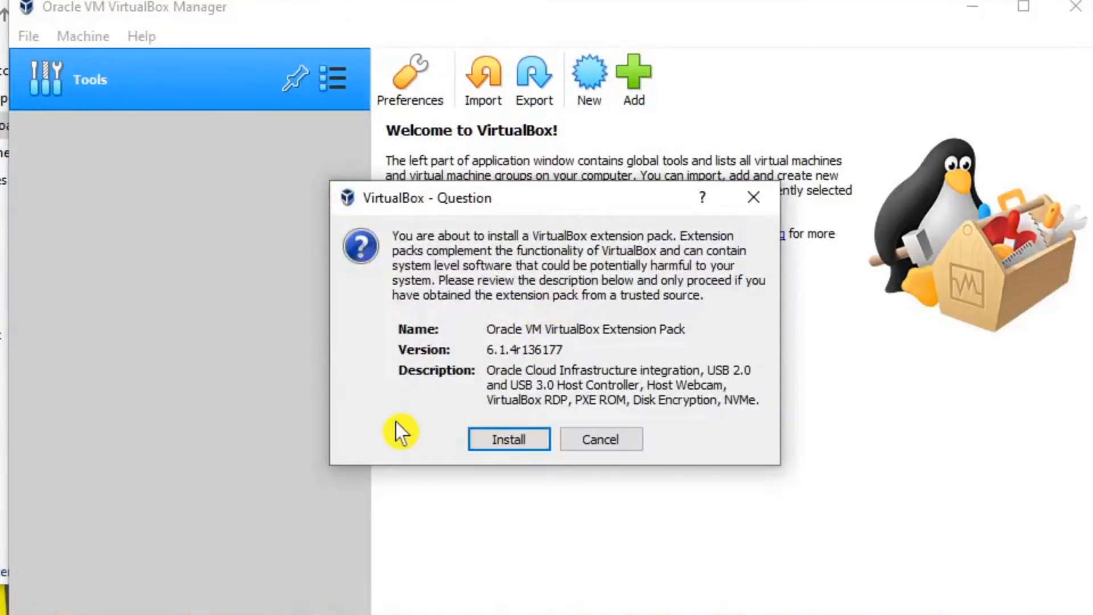
{"action": "left_click", "coordinate": [520, 442]}
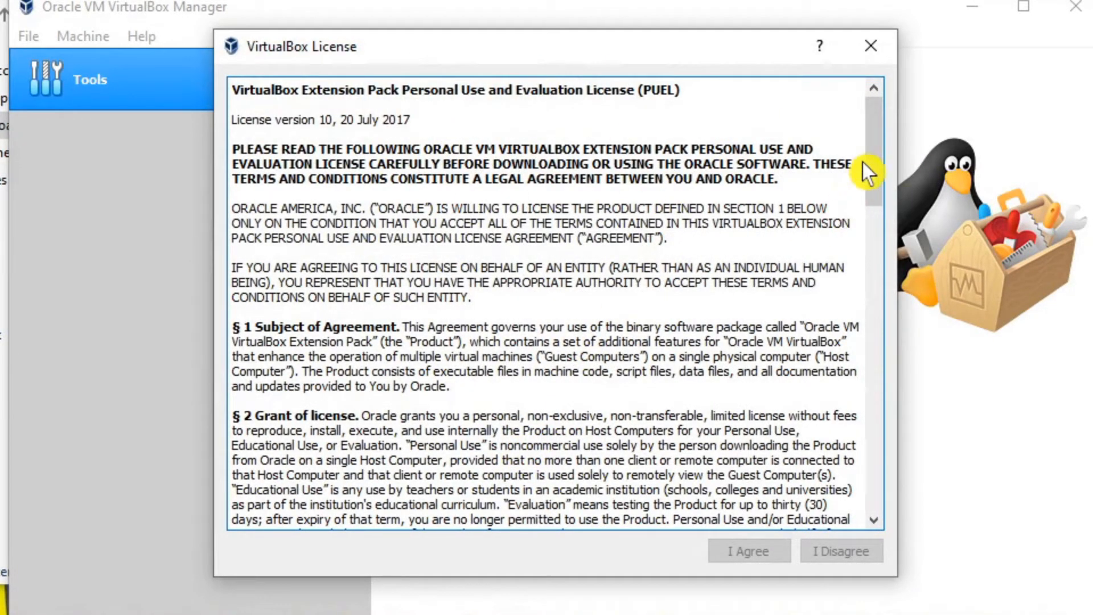
Step: Review the Extension Pack license through to its end, agree to it and complete the installation
{"action": "left_click_drag", "start_coordinate": [879, 161], "coordinate": [909, 460]}
{"action": "left_click_drag", "start_coordinate": [917, 551], "coordinate": [917, 551]}
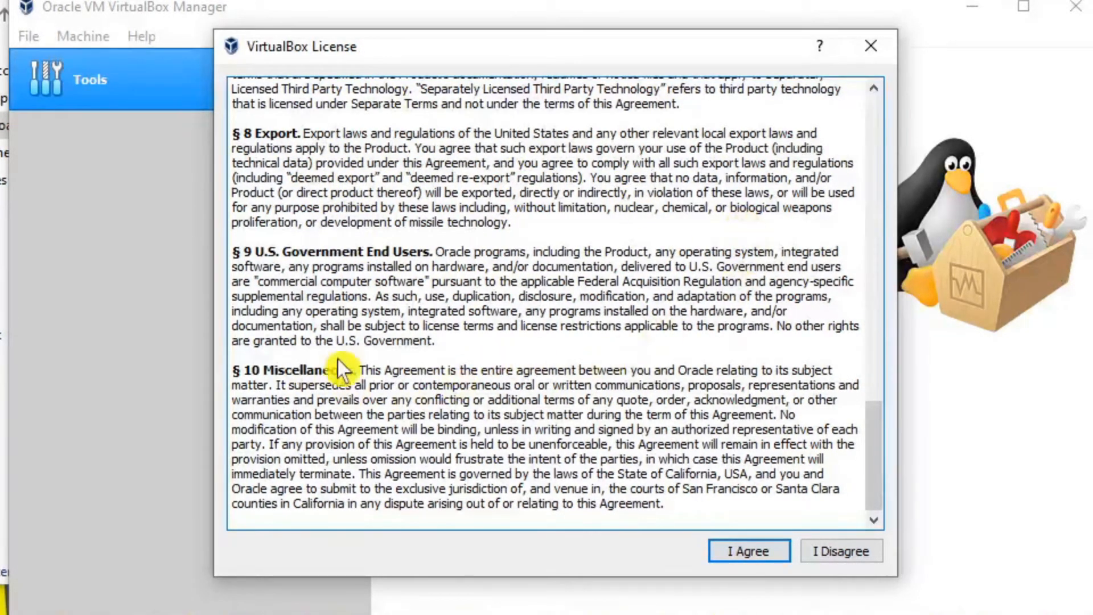
{"action": "left_click_drag", "start_coordinate": [877, 432], "coordinate": [829, 98]}
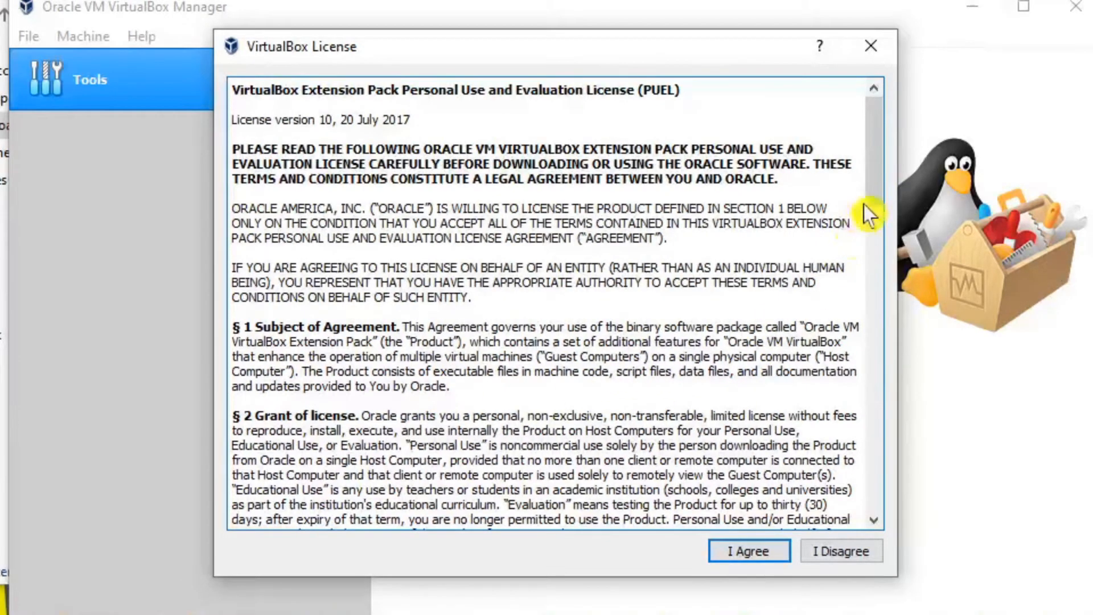
{"action": "left_click_drag", "start_coordinate": [876, 172], "coordinate": [879, 498]}
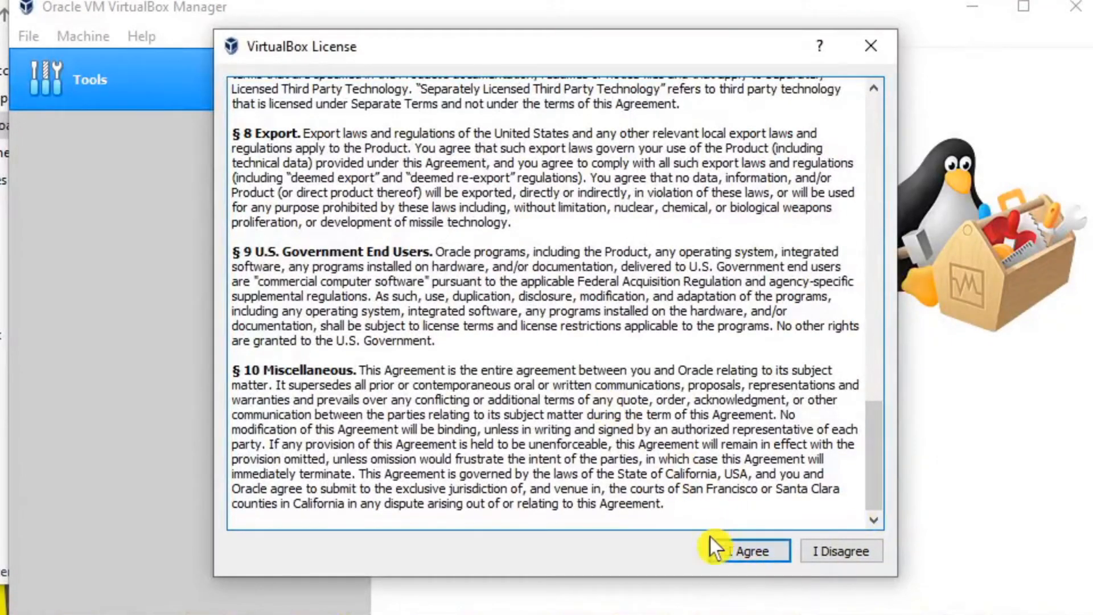
{"action": "left_click", "coordinate": [742, 552]}
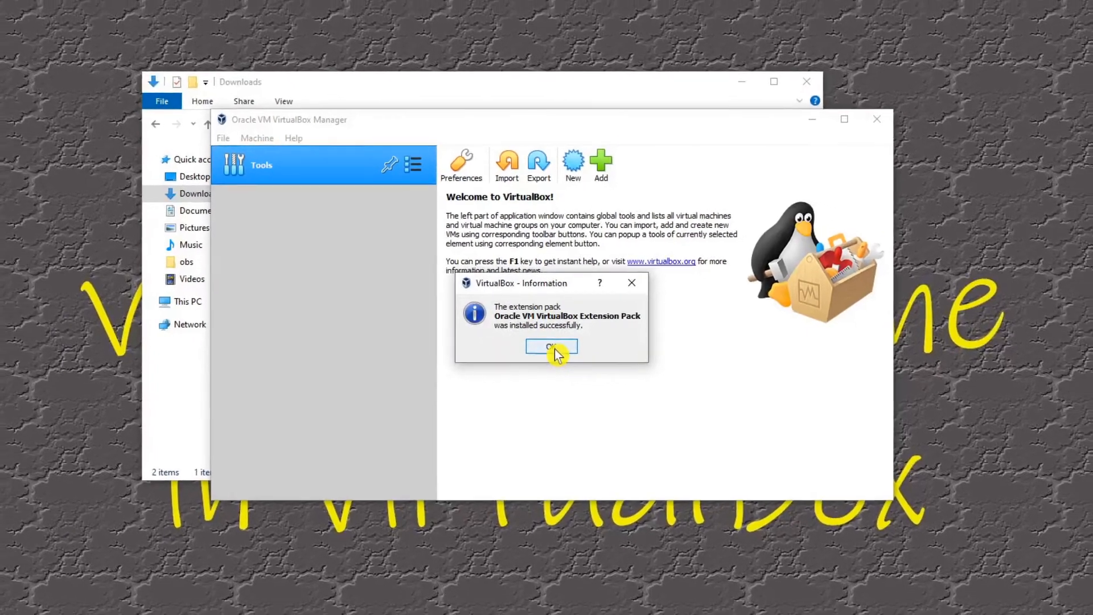
{"action": "left_click", "coordinate": [552, 350]}
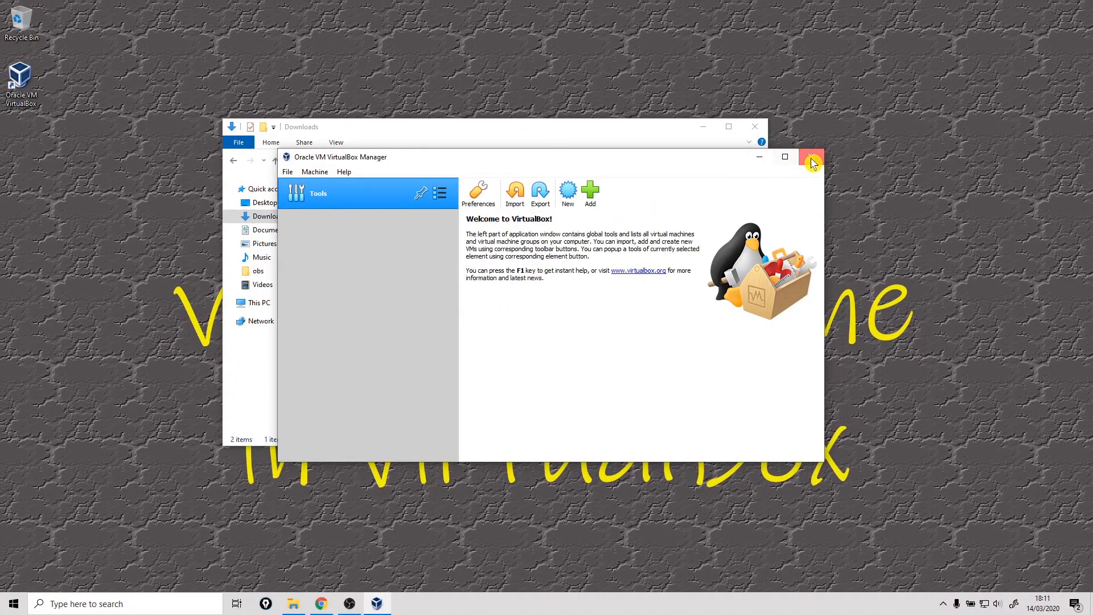
Step: Close VirtualBox Manager and the Downloads window, and reopen Oracle VM VirtualBox from its desktop shortcut
{"action": "left_click", "coordinate": [811, 164]}
{"action": "left_click", "coordinate": [763, 131]}
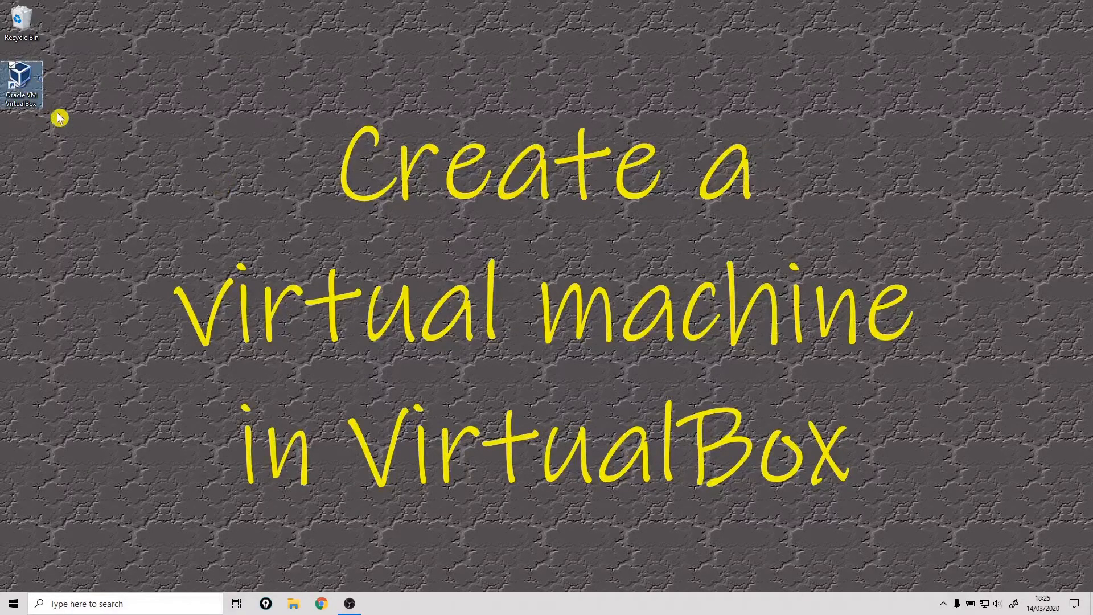
{"action": "double_click", "coordinate": [23, 80]}
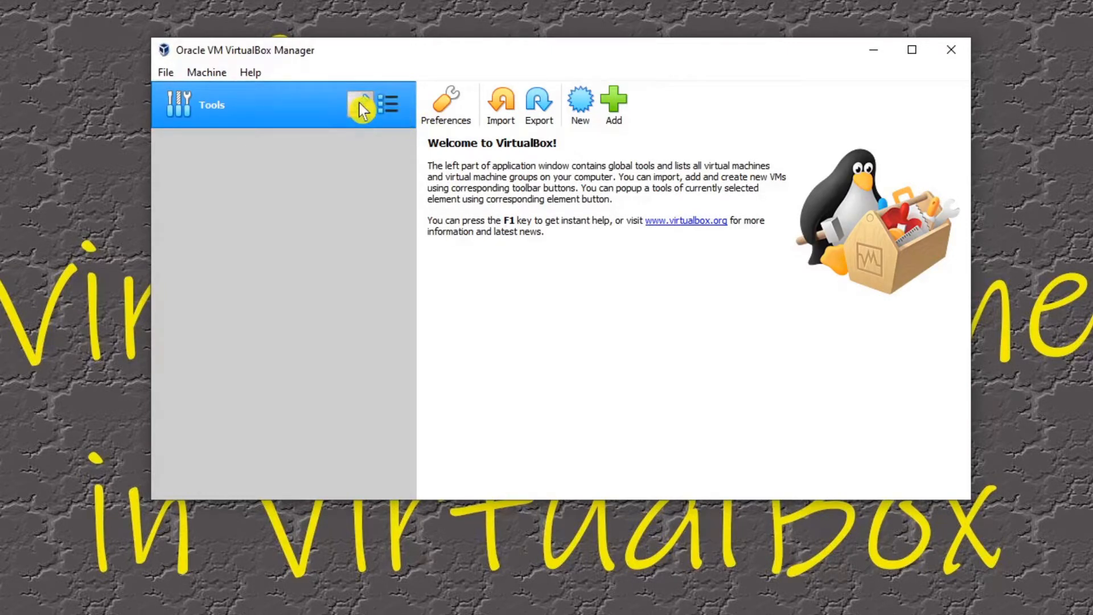
Step: Review the global Media, Network and Cloud tools, return to the Welcome page, and look over the Preferences without changing them
{"action": "left_click", "coordinate": [394, 104]}
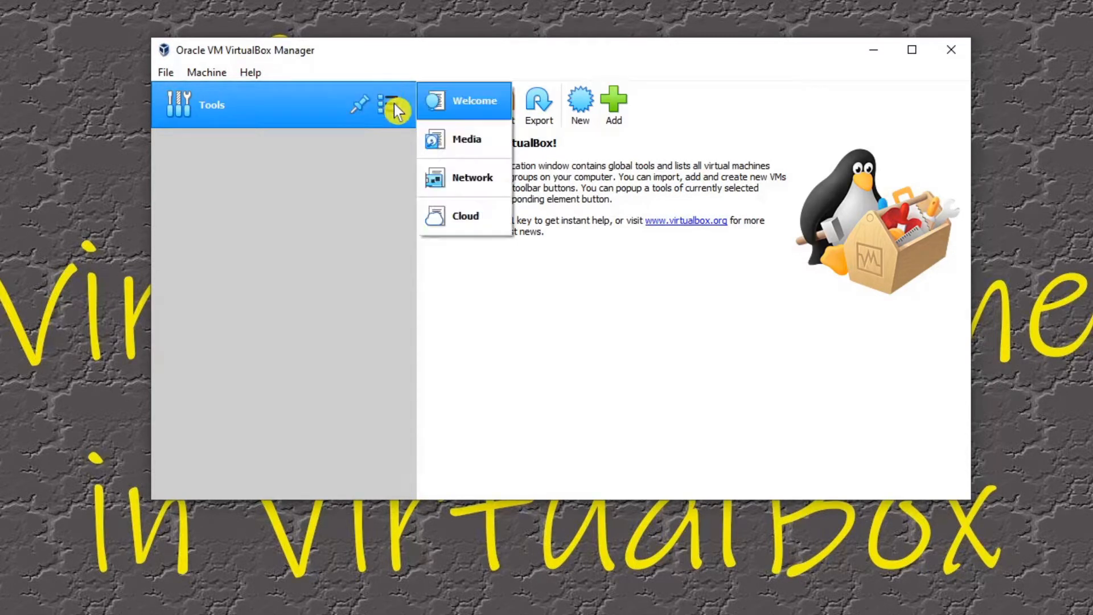
{"action": "left_click", "coordinate": [478, 150]}
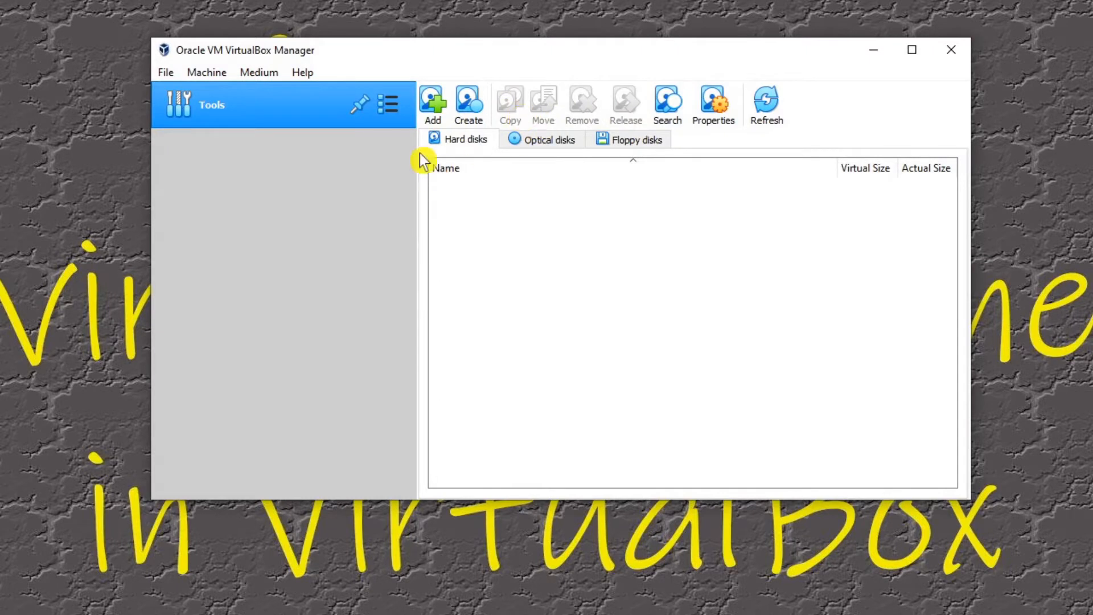
{"action": "left_click", "coordinate": [404, 113]}
{"action": "left_click", "coordinate": [451, 181]}
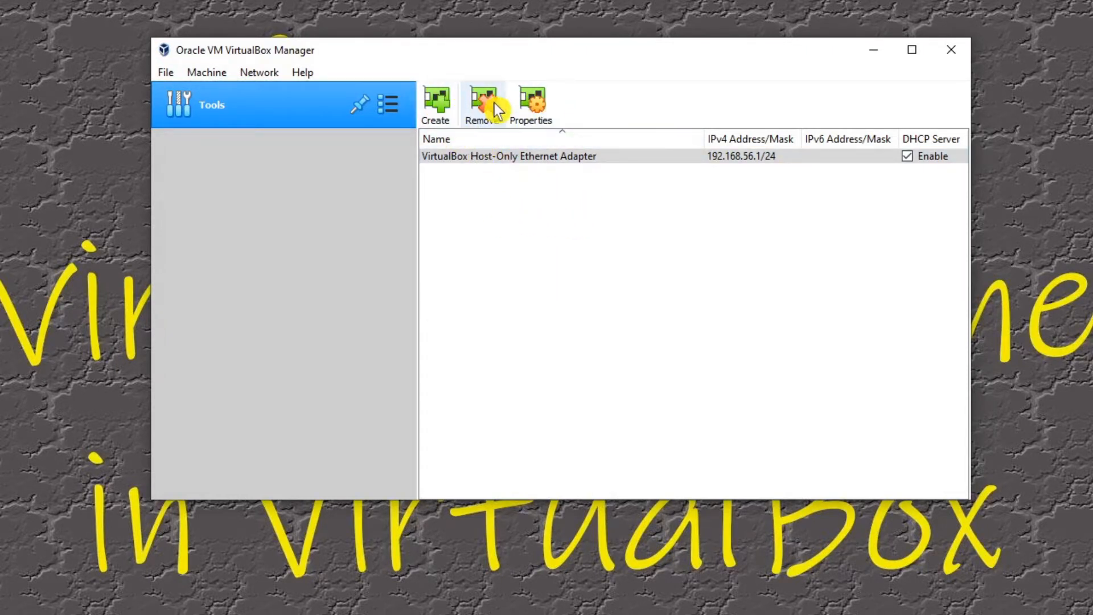
{"action": "left_click", "coordinate": [397, 104]}
{"action": "left_click", "coordinate": [465, 217]}
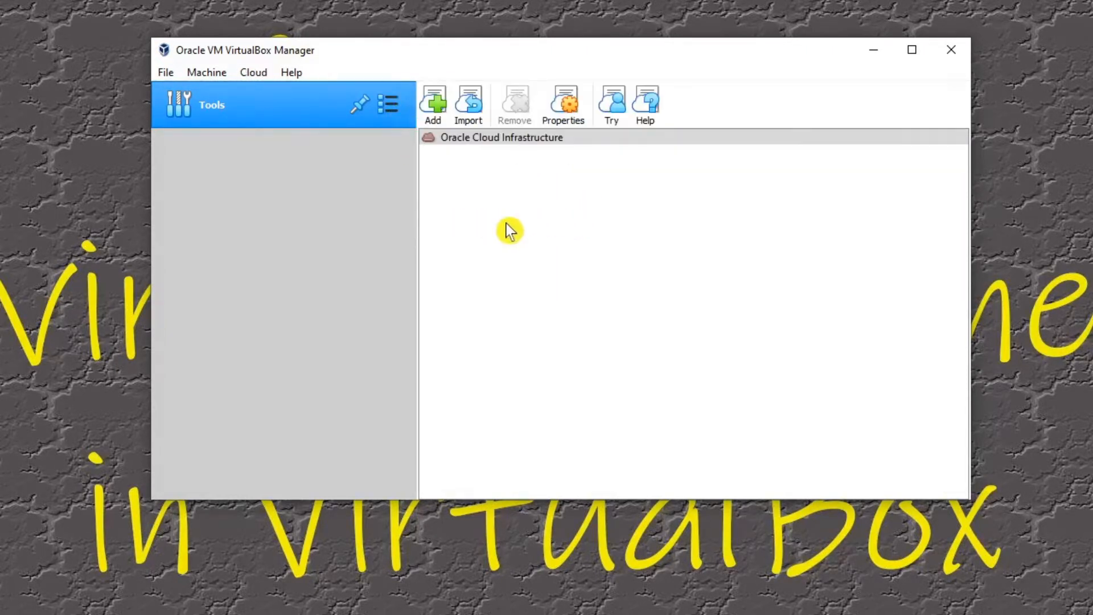
{"action": "left_click", "coordinate": [392, 104]}
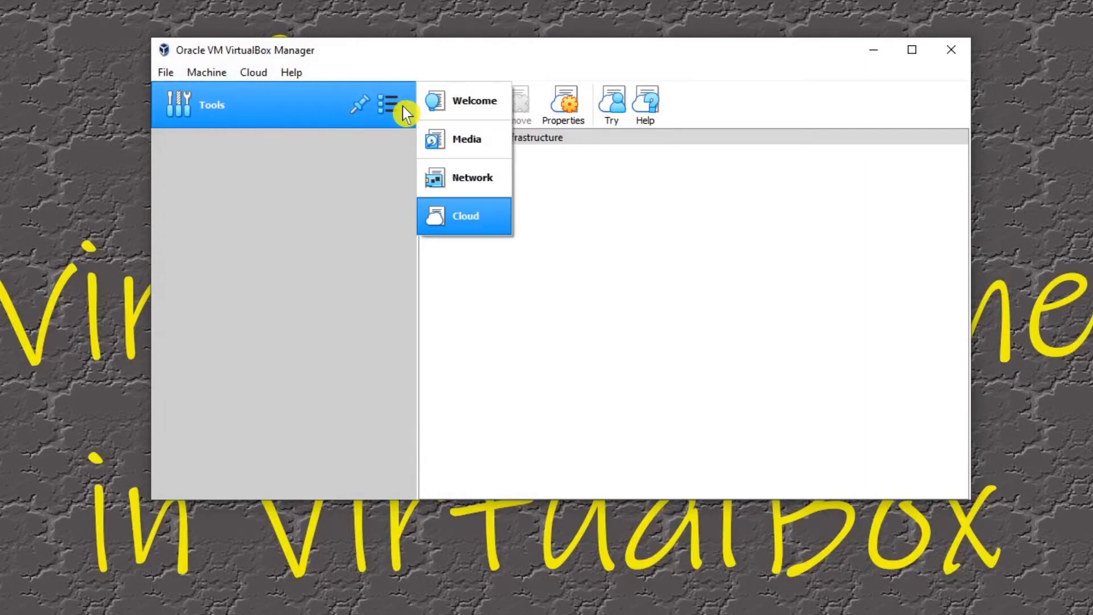
{"action": "left_click", "coordinate": [487, 109]}
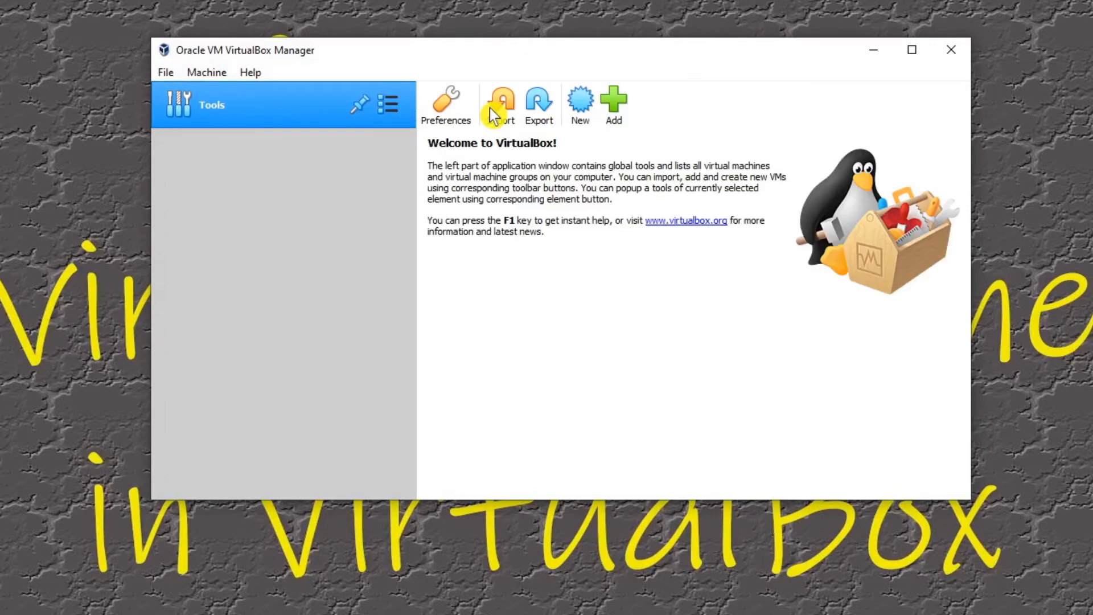
{"action": "left_click", "coordinate": [452, 110]}
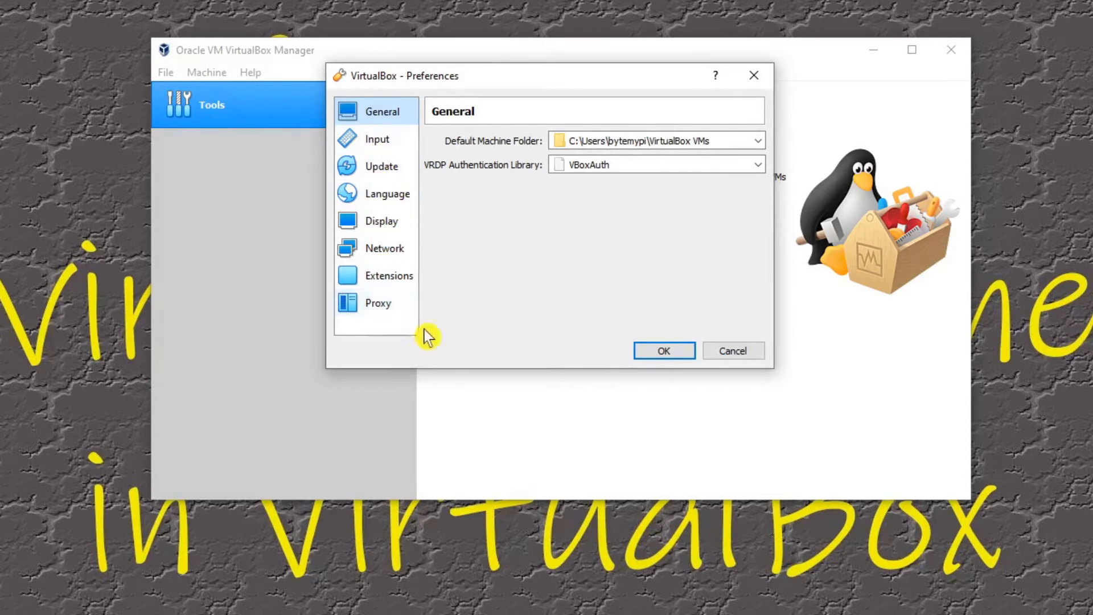
{"action": "left_click", "coordinate": [720, 353]}
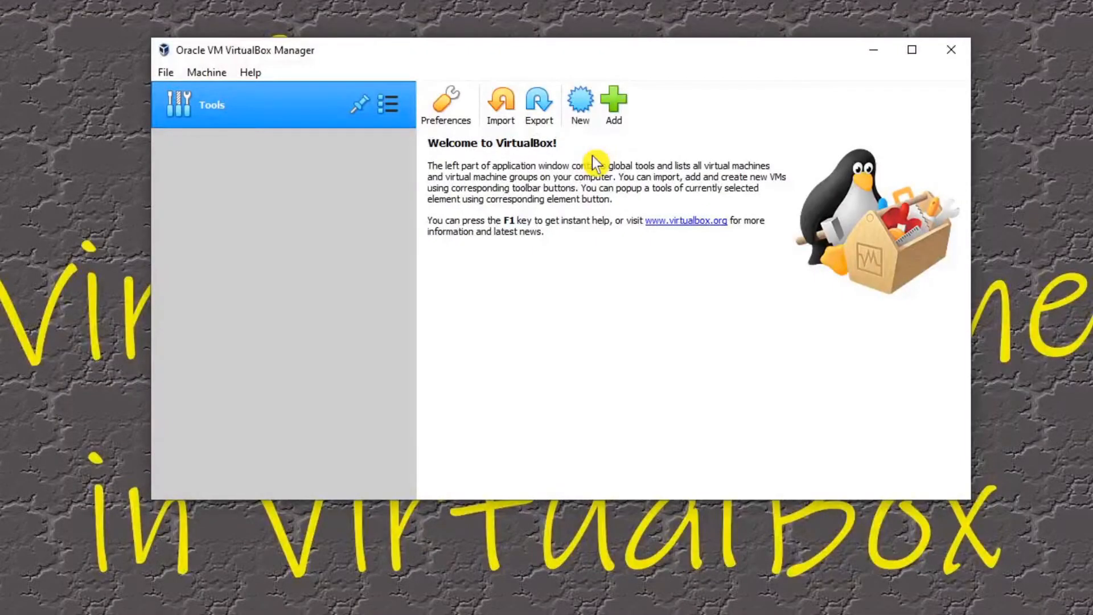
Step: Start creating a new virtual machine and name it UbuntuMate
{"action": "left_click", "coordinate": [583, 111]}
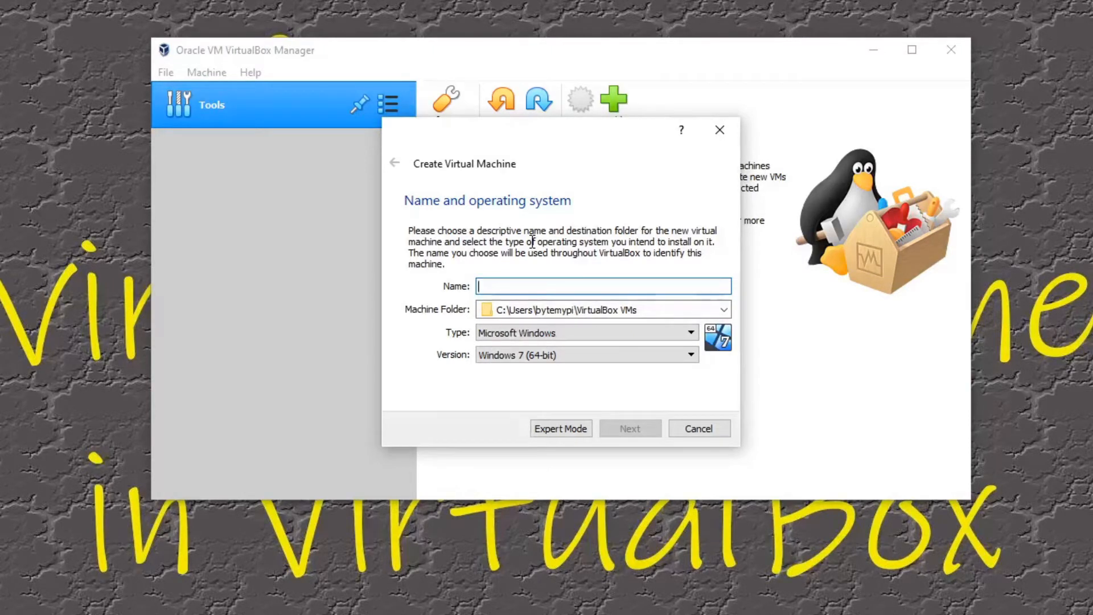
{"action": "type", "text": "Ubun"}
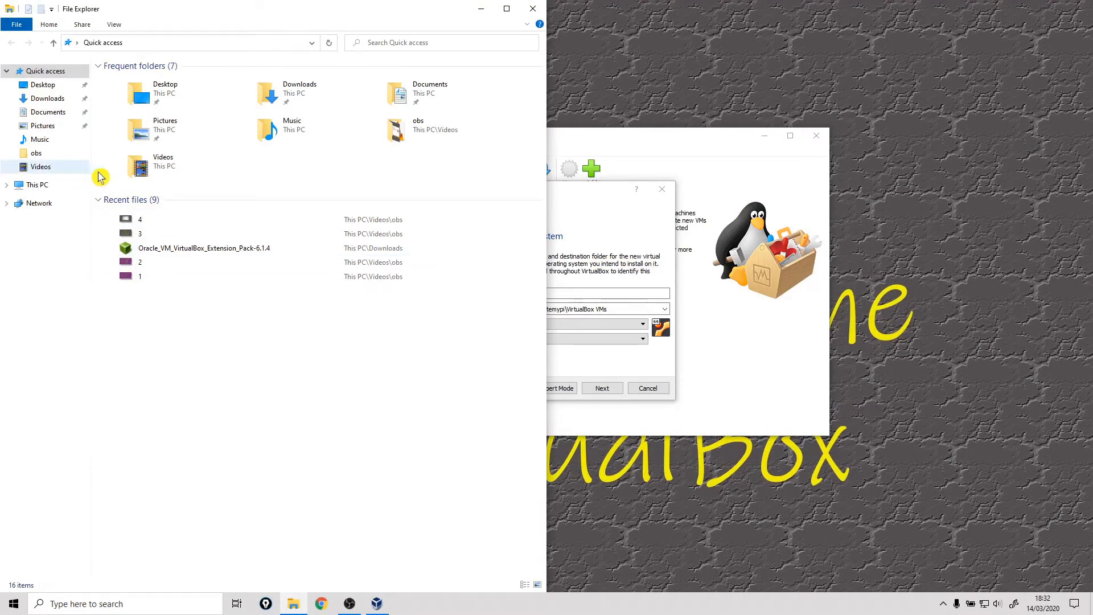
Step: Switch to File Explorer, create a folder named VirtualBox in Documents, and close the window
{"action": "left_click", "coordinate": [51, 113]}
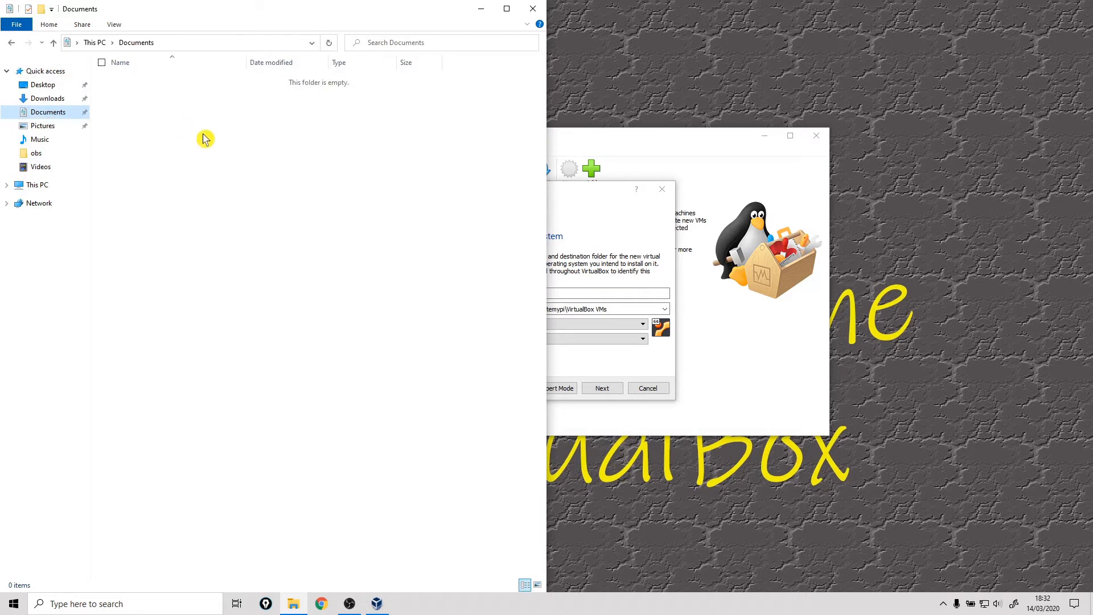
{"action": "right_click", "coordinate": [170, 149]}
{"action": "mouse_move", "coordinate": [101, 290]}
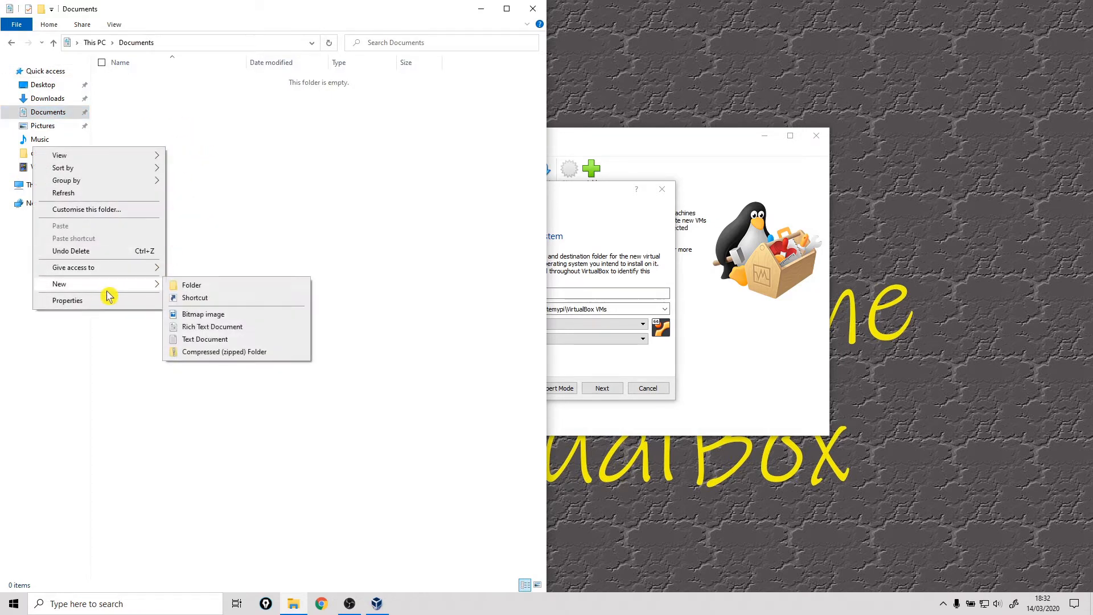
{"action": "left_click", "coordinate": [191, 286]}
{"action": "type", "text": "VirtualBox"}
{"action": "key", "text": "Return"}
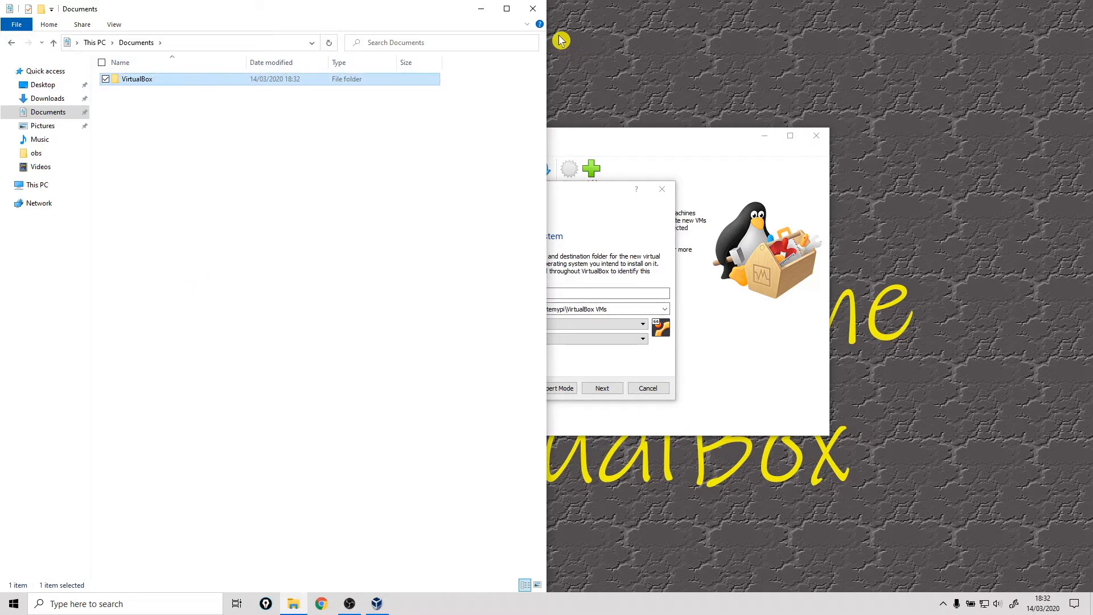
{"action": "left_click", "coordinate": [532, 8]}
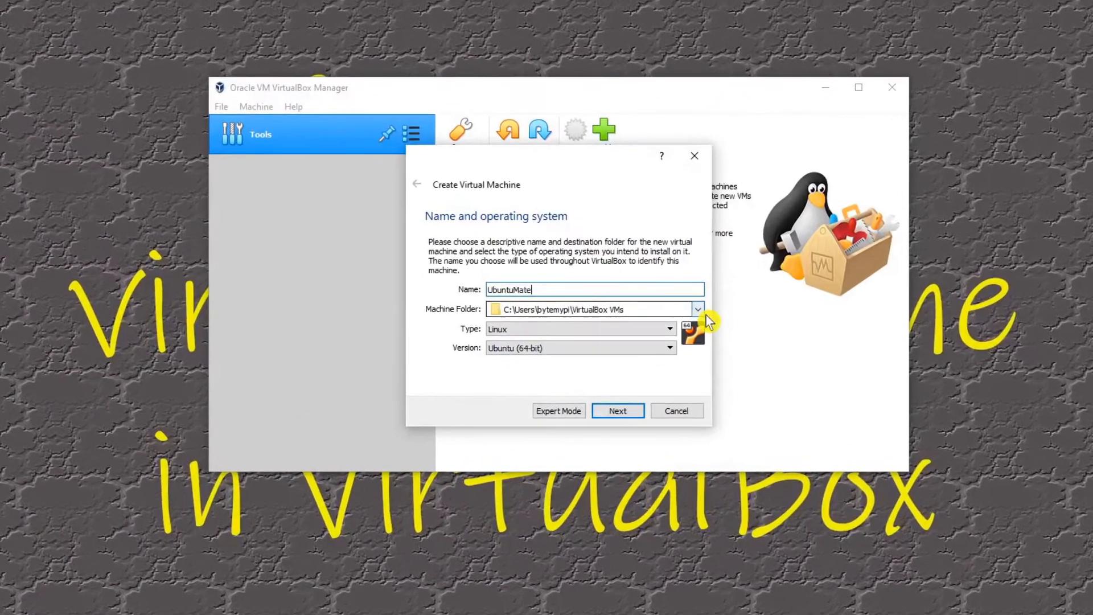
Step: Set the new virtual machine's folder to the VirtualBox folder in Documents
{"action": "left_click", "coordinate": [665, 308]}
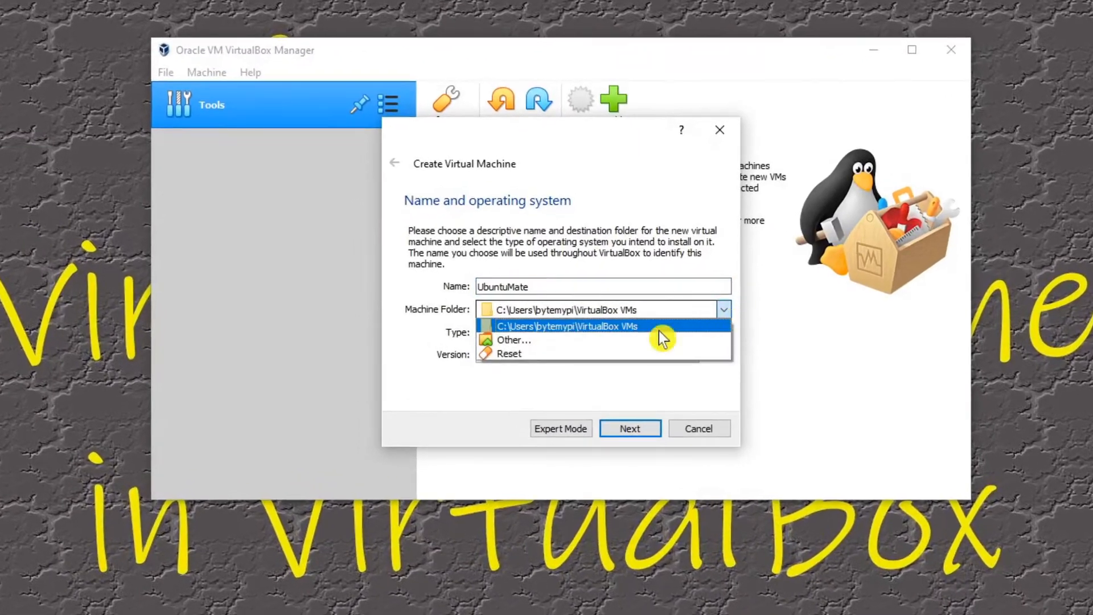
{"action": "left_click", "coordinate": [569, 341]}
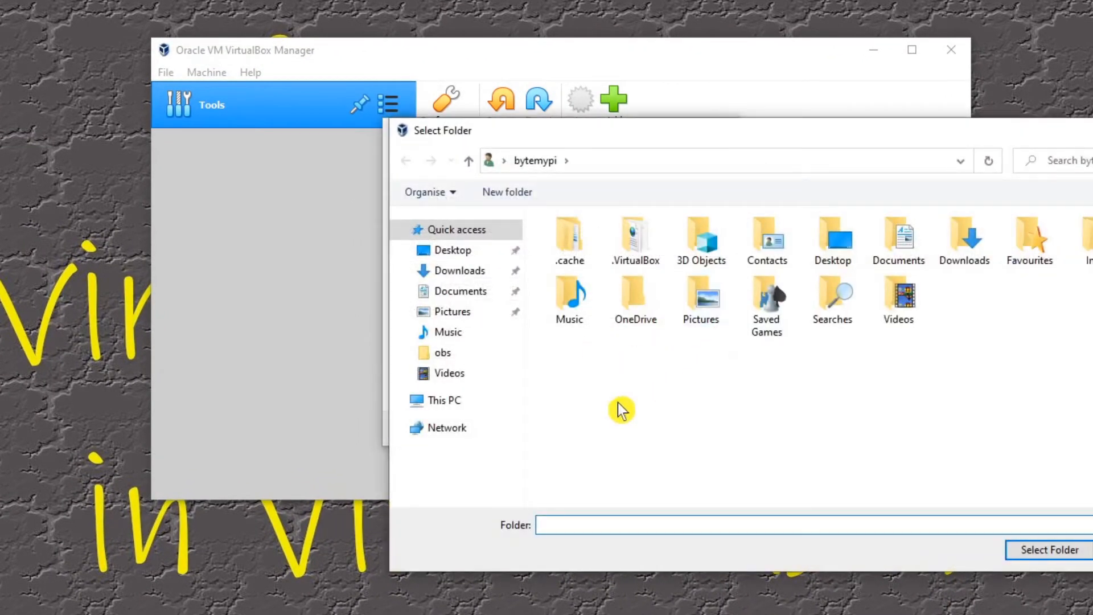
{"action": "left_click", "coordinate": [463, 293]}
{"action": "double_click", "coordinate": [584, 250]}
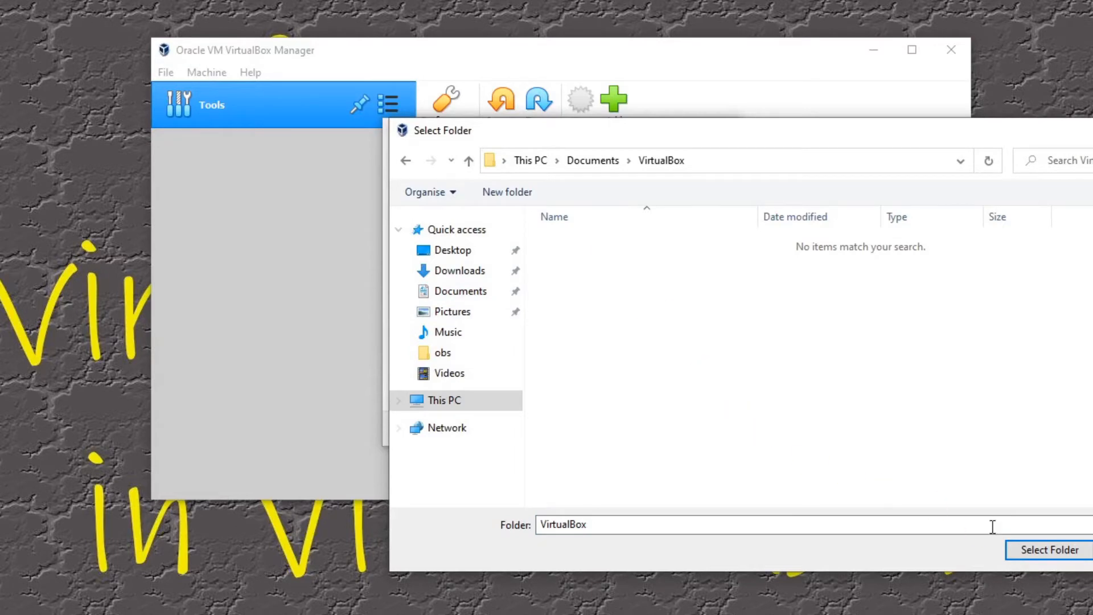
{"action": "left_click", "coordinate": [1054, 550]}
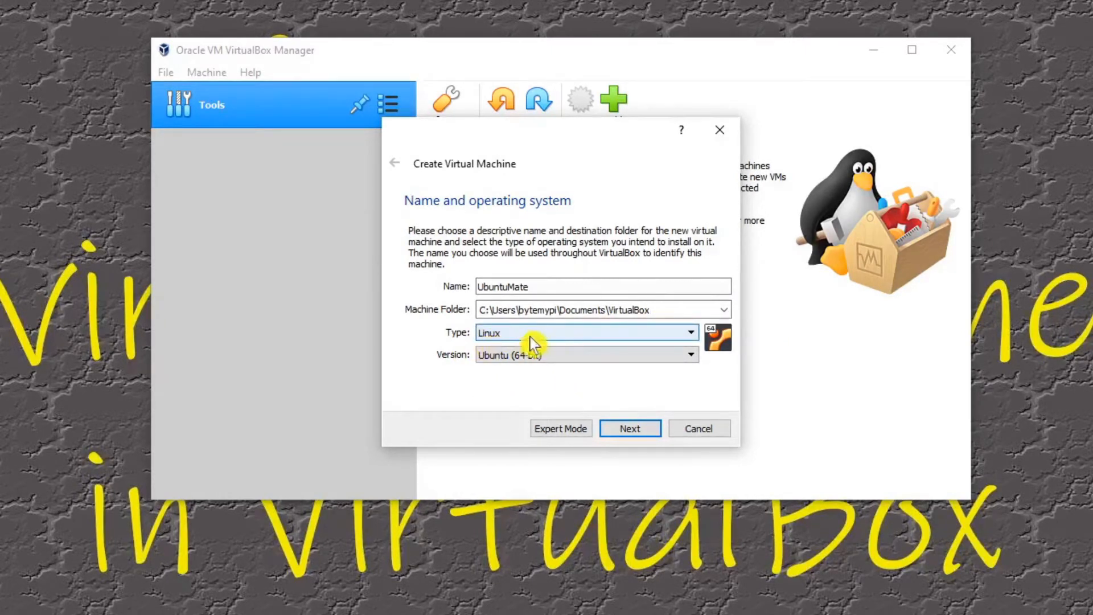
Step: Choose Linux as the operating system type and Ubuntu (64-bit) as the version, and continue to the memory size
{"action": "left_click", "coordinate": [694, 336]}
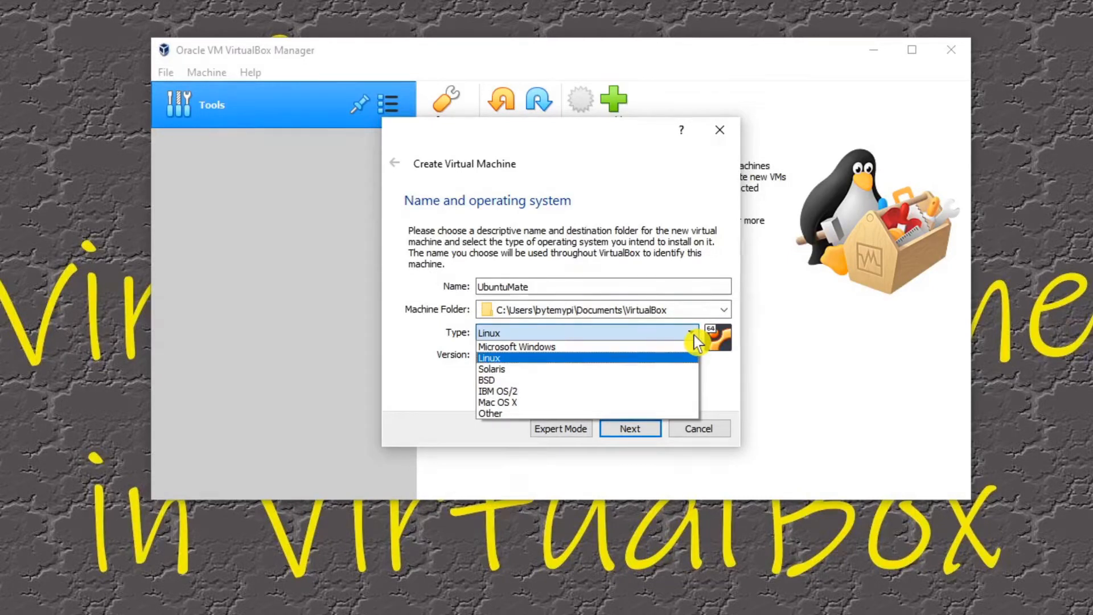
{"action": "left_click", "coordinate": [694, 335]}
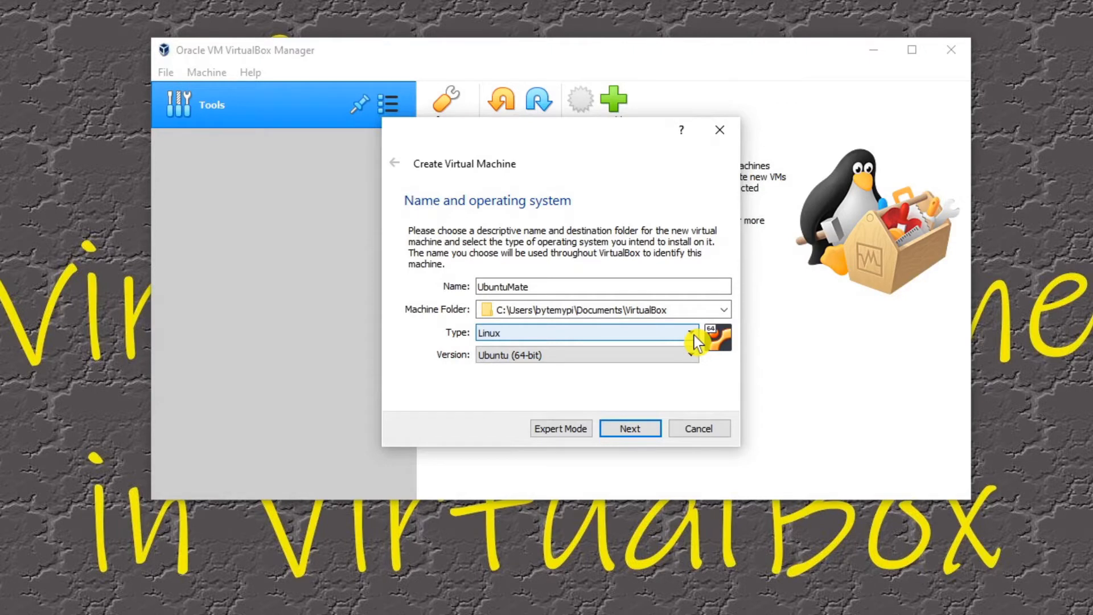
{"action": "left_click", "coordinate": [694, 336]}
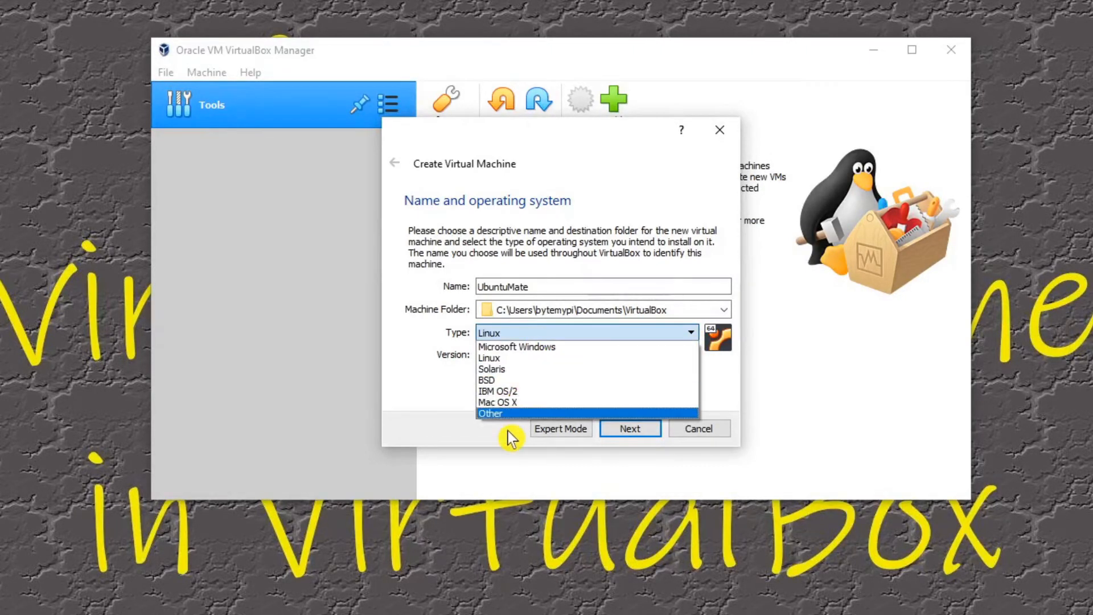
{"action": "left_click", "coordinate": [508, 357]}
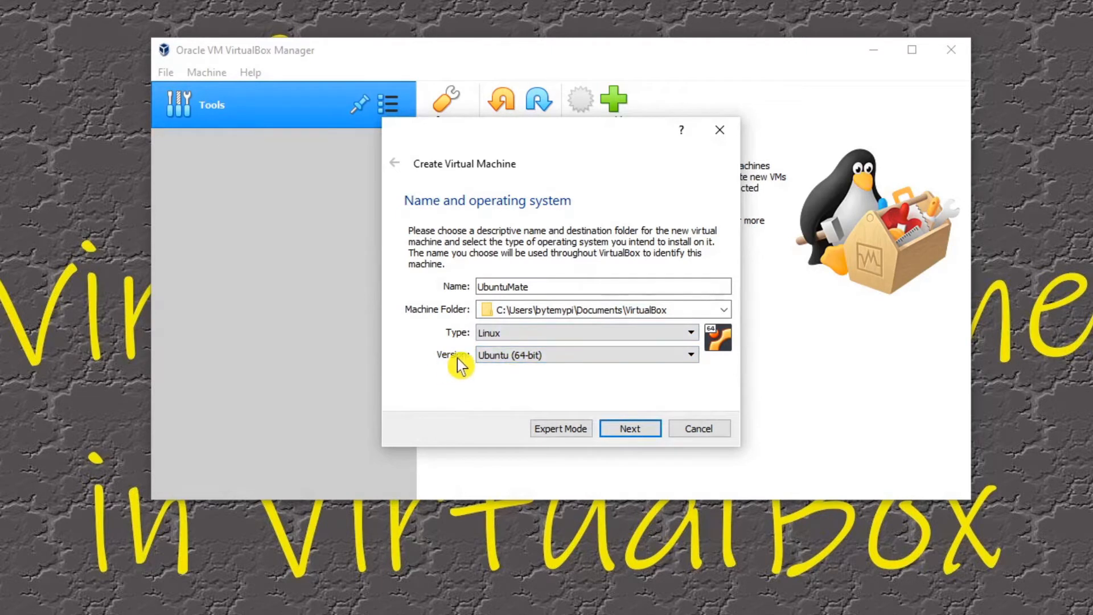
{"action": "left_click", "coordinate": [565, 360]}
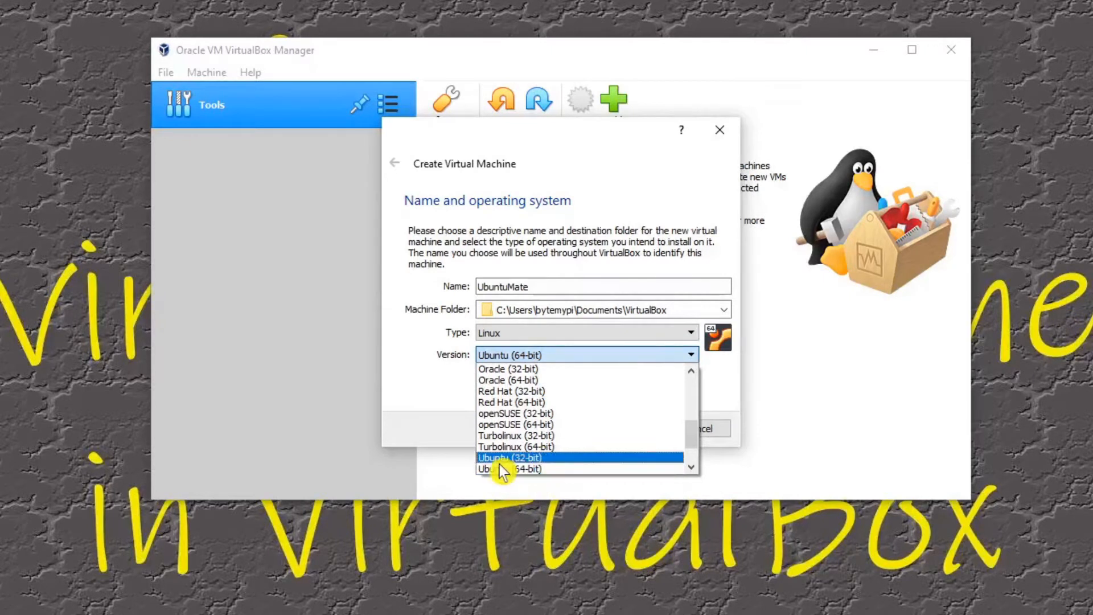
{"action": "left_click", "coordinate": [510, 357]}
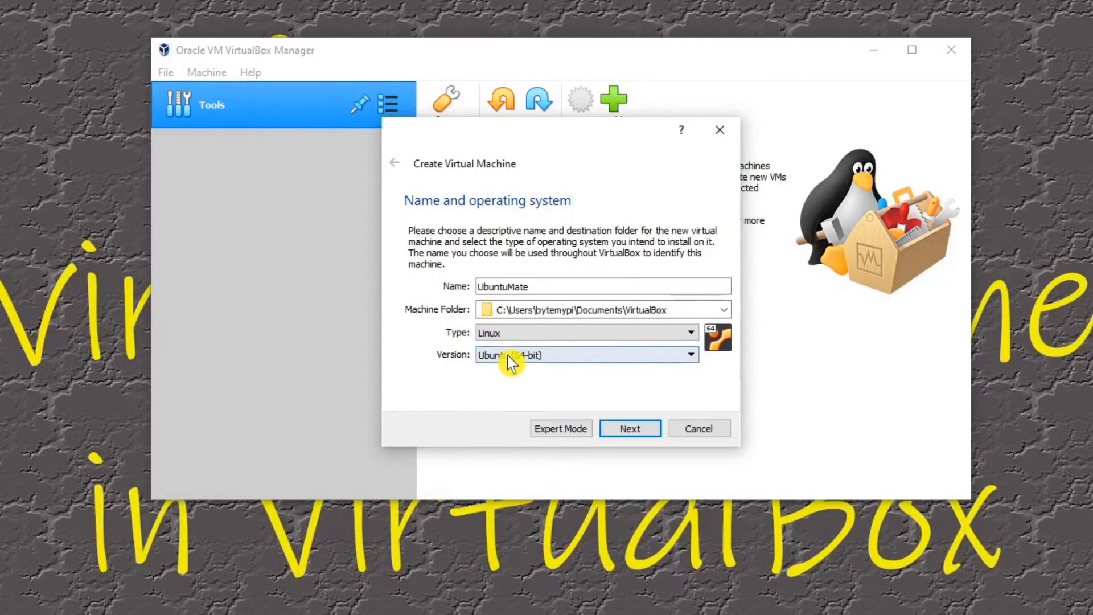
{"action": "left_click", "coordinate": [636, 435]}
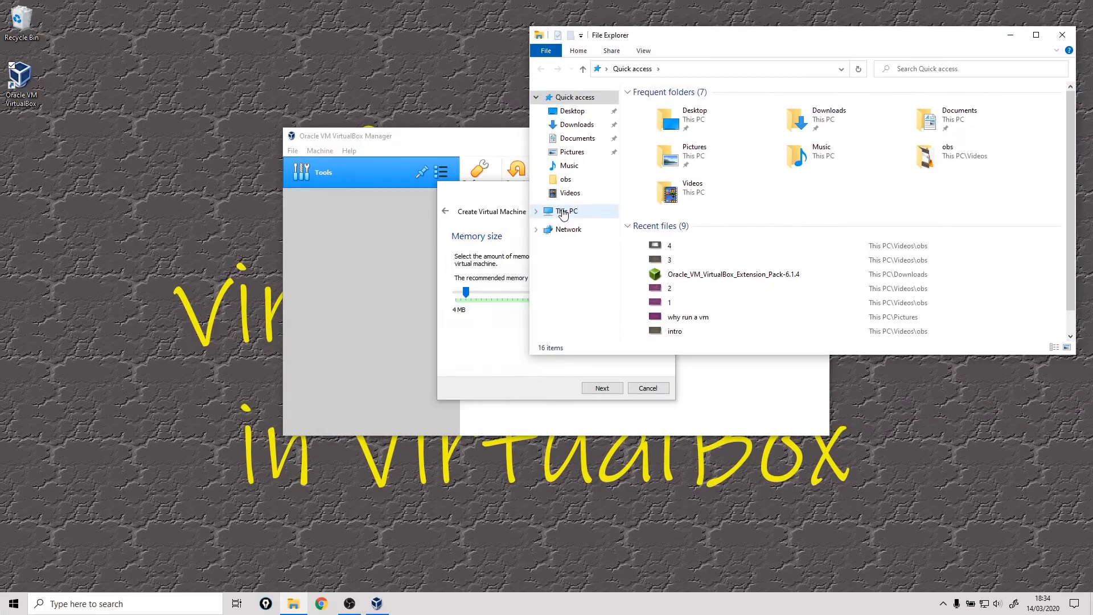
Step: Check the host computer's installed memory in the Windows system properties, and close the System and File Explorer windows
{"action": "right_click", "coordinate": [562, 212]}
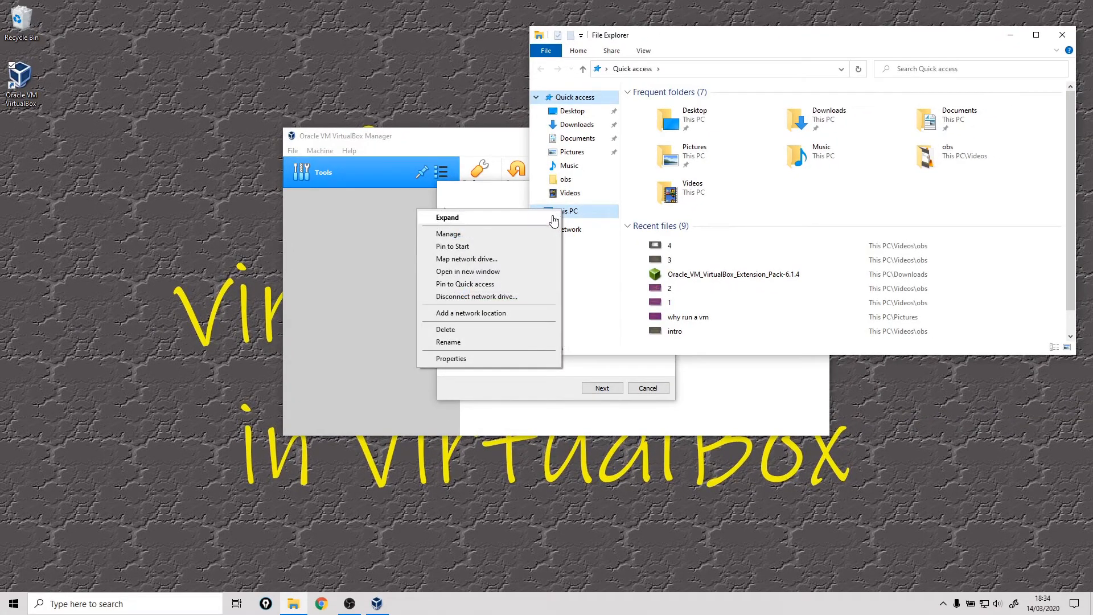
{"action": "left_click", "coordinate": [455, 360]}
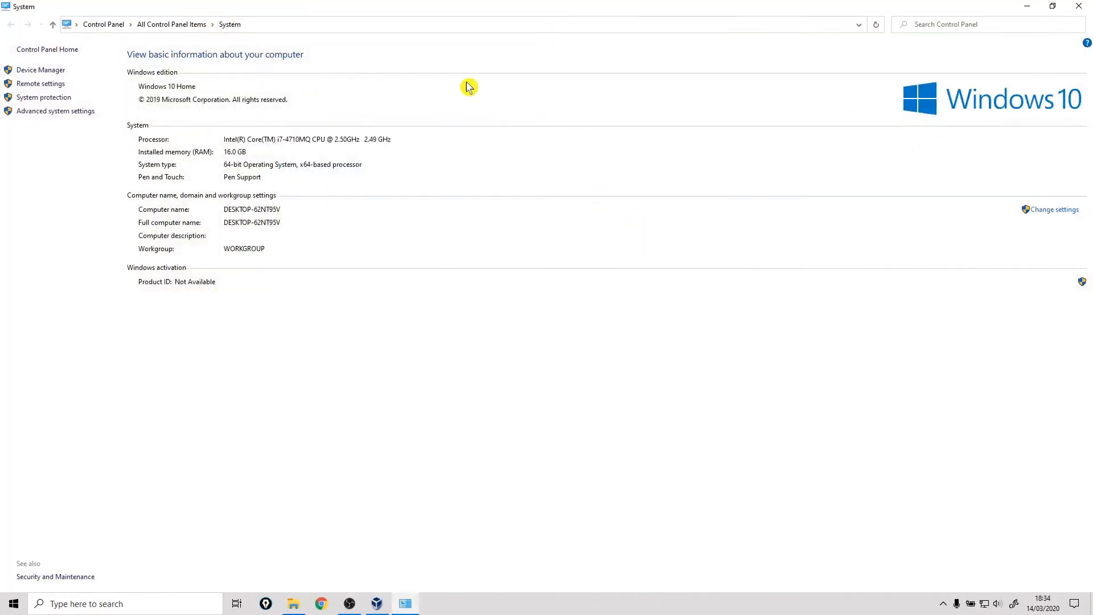
{"action": "left_click_drag", "start_coordinate": [354, 10], "coordinate": [776, 30]}
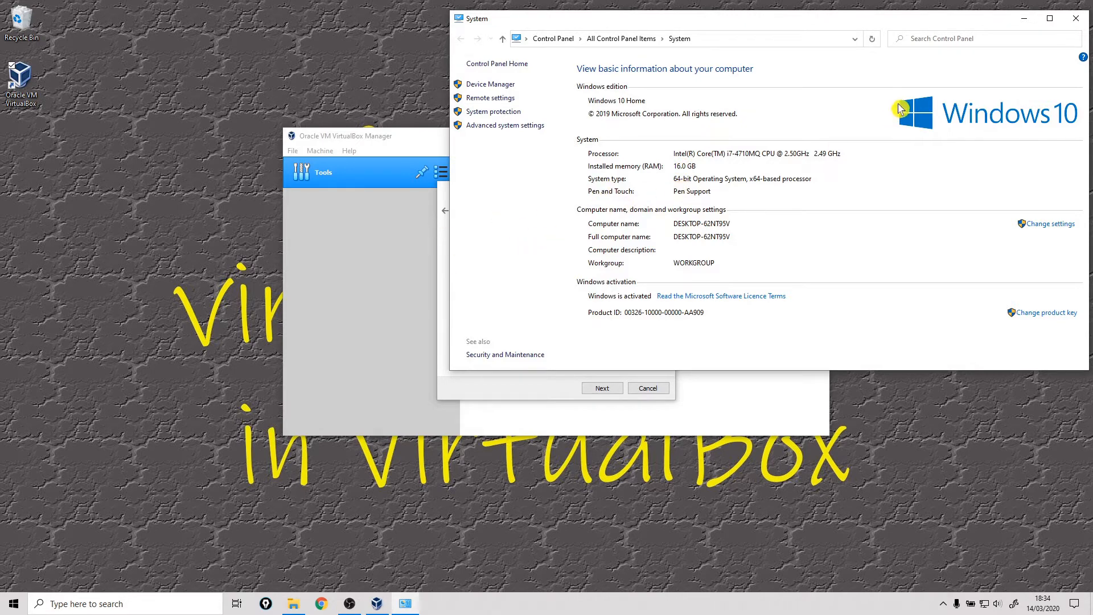
{"action": "left_click", "coordinate": [1075, 18]}
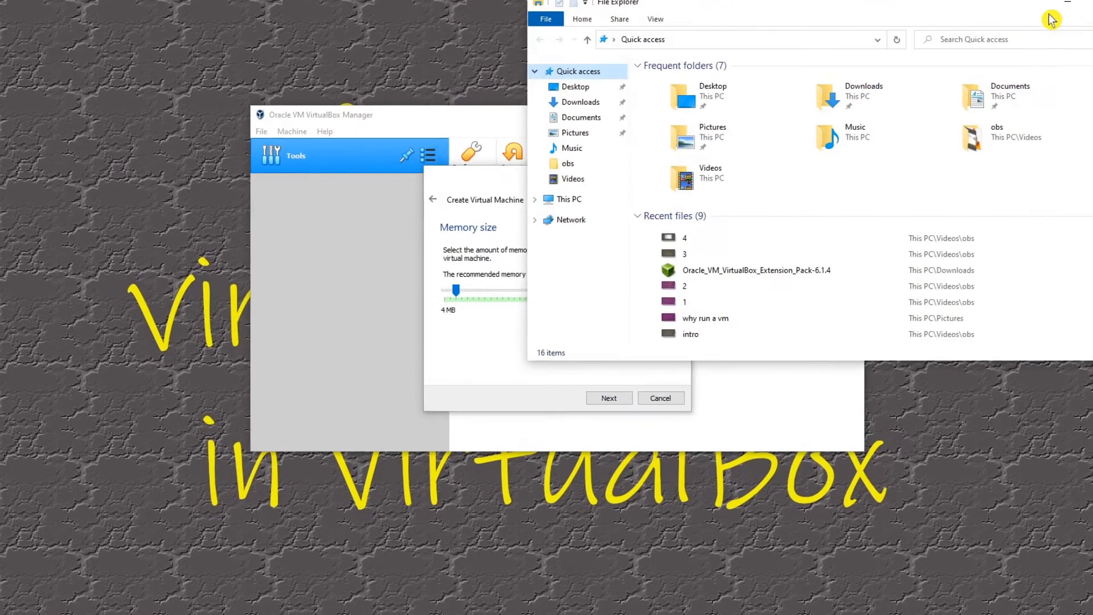
{"action": "left_click", "coordinate": [1090, 3]}
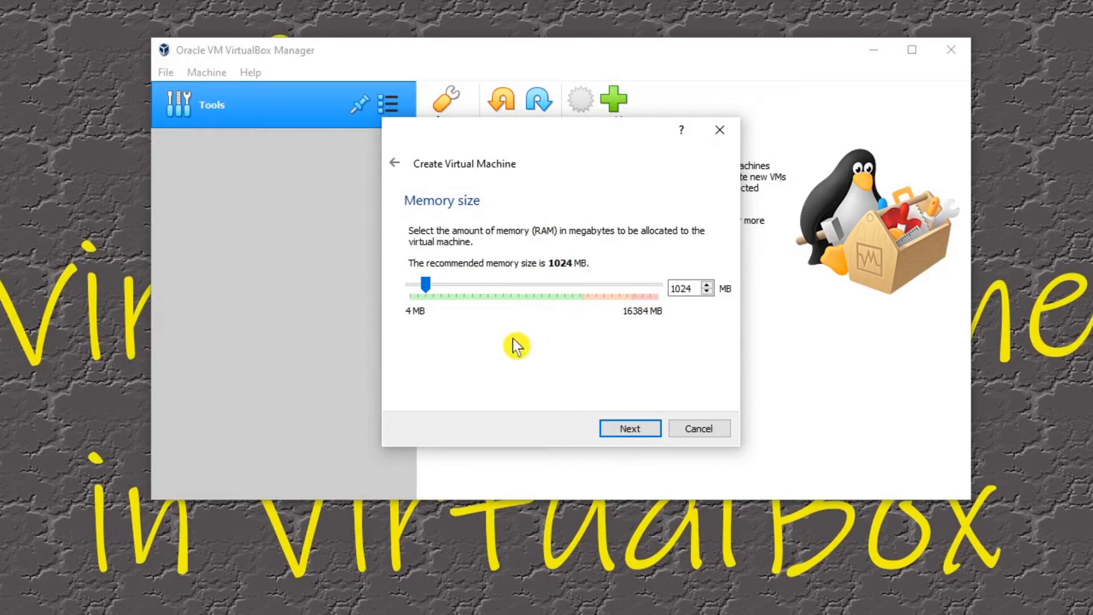
Step: Allocate 4096 MB of memory to the virtual machine and continue to the hard disk options
{"action": "double_click", "coordinate": [688, 288]}
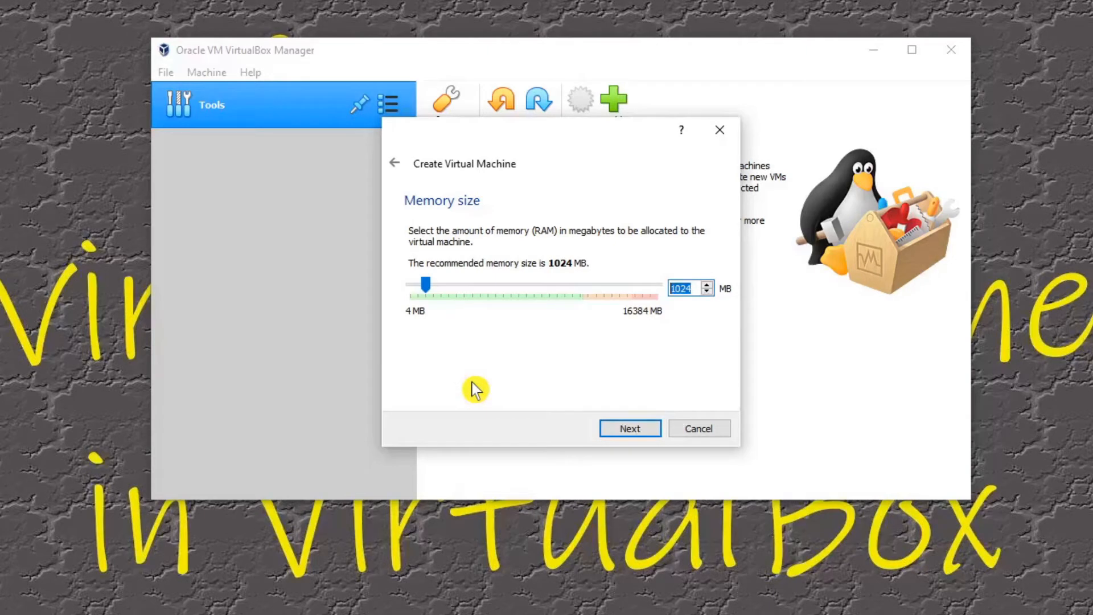
{"action": "type", "text": "4096"}
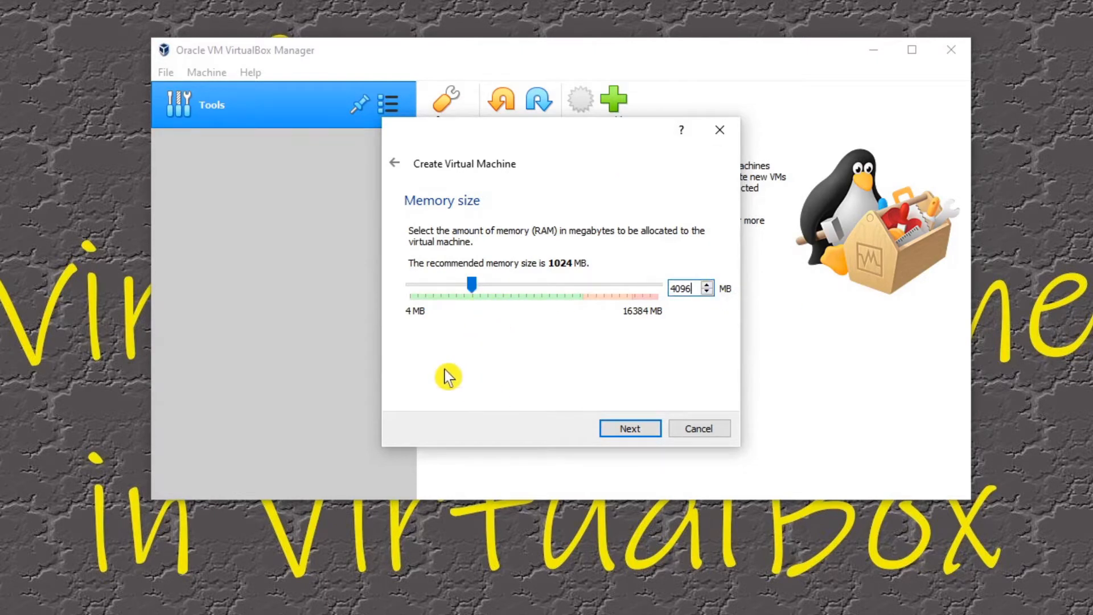
{"action": "left_click", "coordinate": [633, 429]}
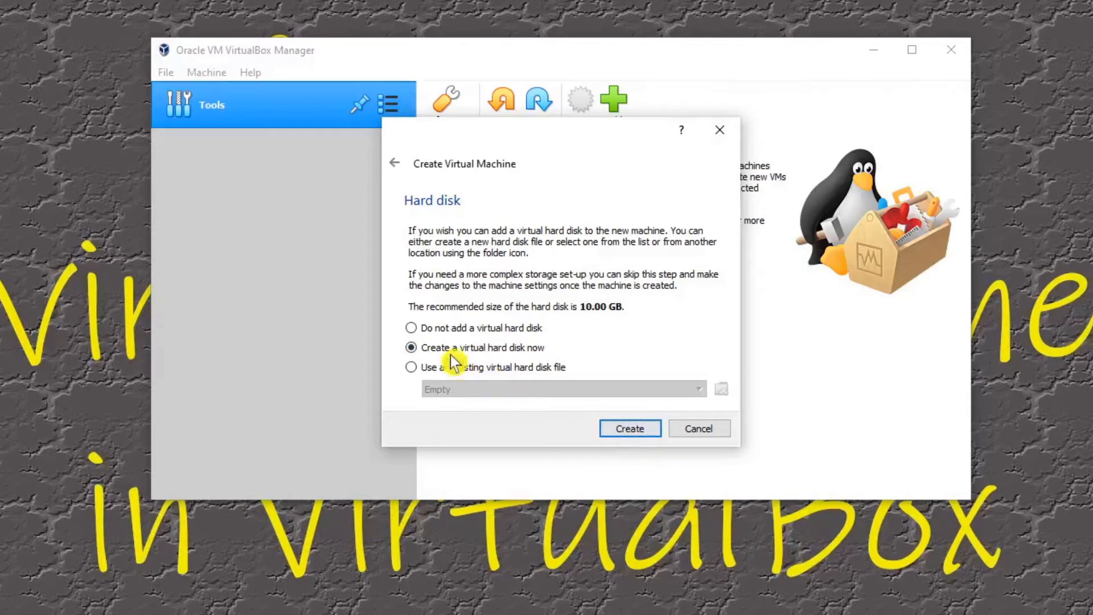
Step: Choose a new VDI (VirtualBox Disk Image) hard disk with dynamically allocated storage, and continue to its file location and size
{"action": "left_click", "coordinate": [630, 430]}
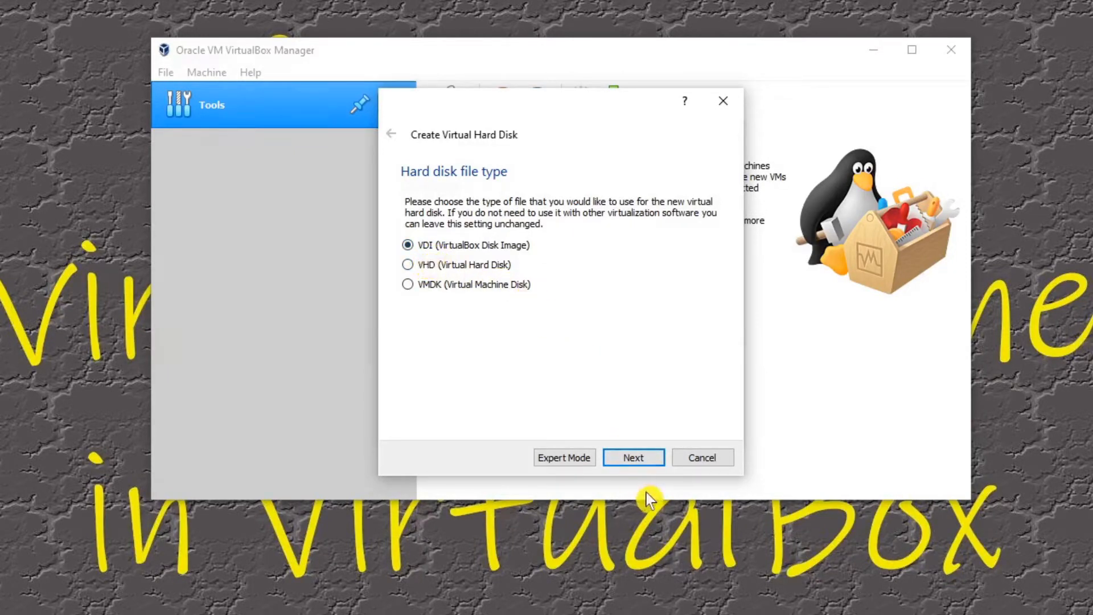
{"action": "left_click", "coordinate": [633, 457]}
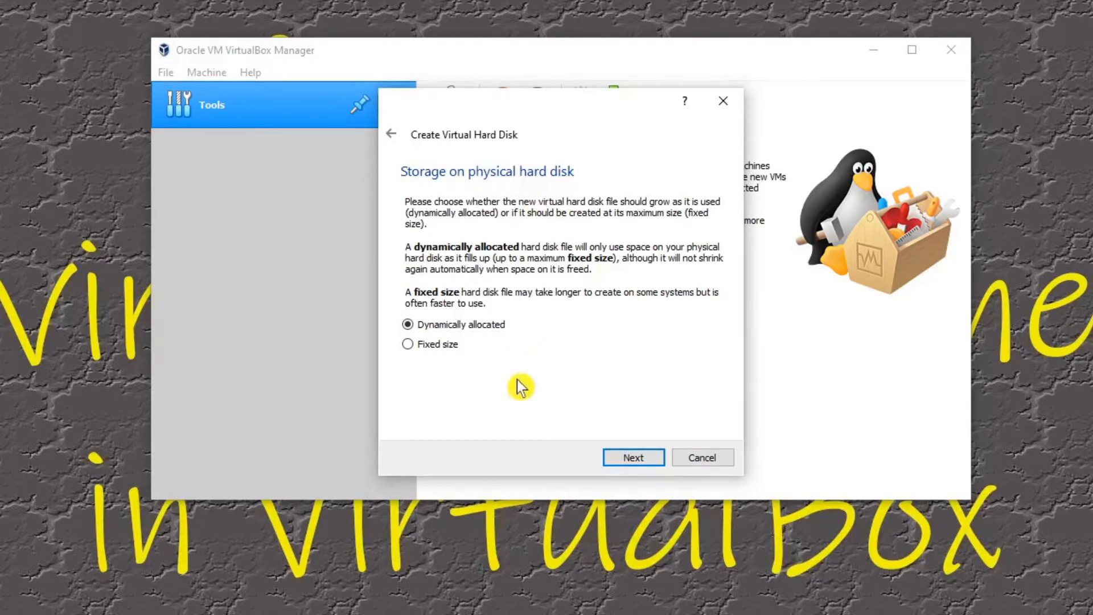
{"action": "left_click", "coordinate": [436, 322]}
{"action": "left_click", "coordinate": [410, 327]}
{"action": "left_click", "coordinate": [423, 323]}
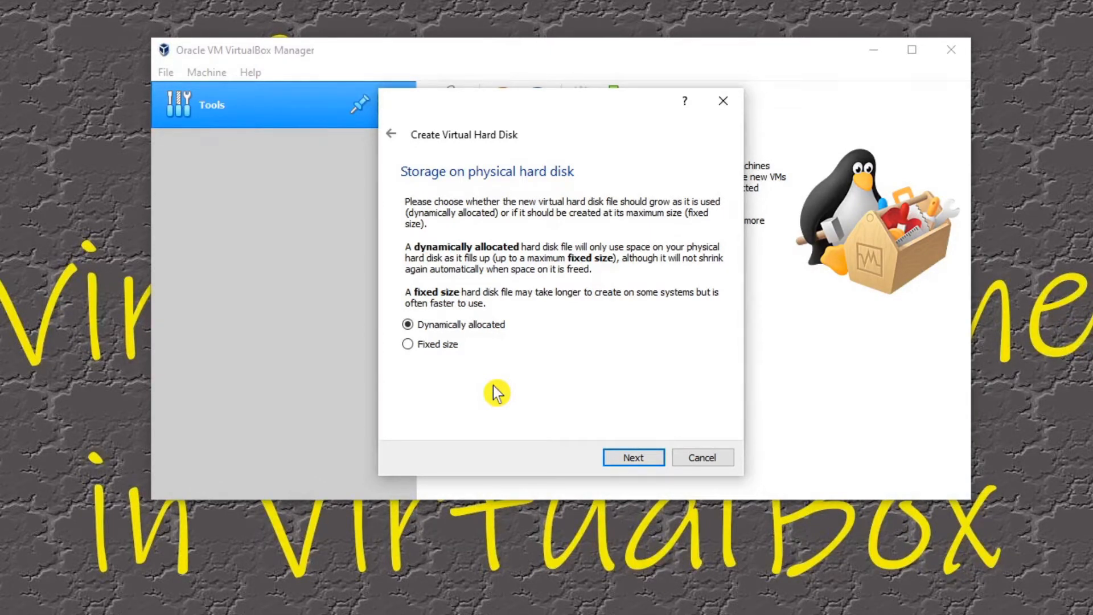
{"action": "left_click", "coordinate": [633, 458]}
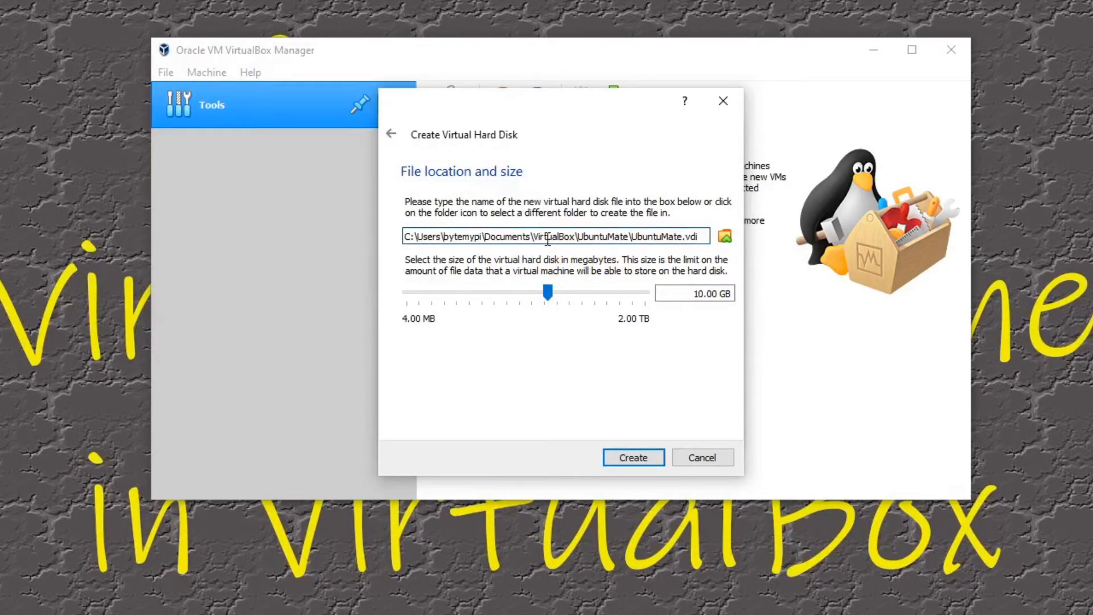
Step: Check the folder in which the UbuntuMate virtual hard disk file is stored and keep the default location
{"action": "left_click", "coordinate": [726, 237]}
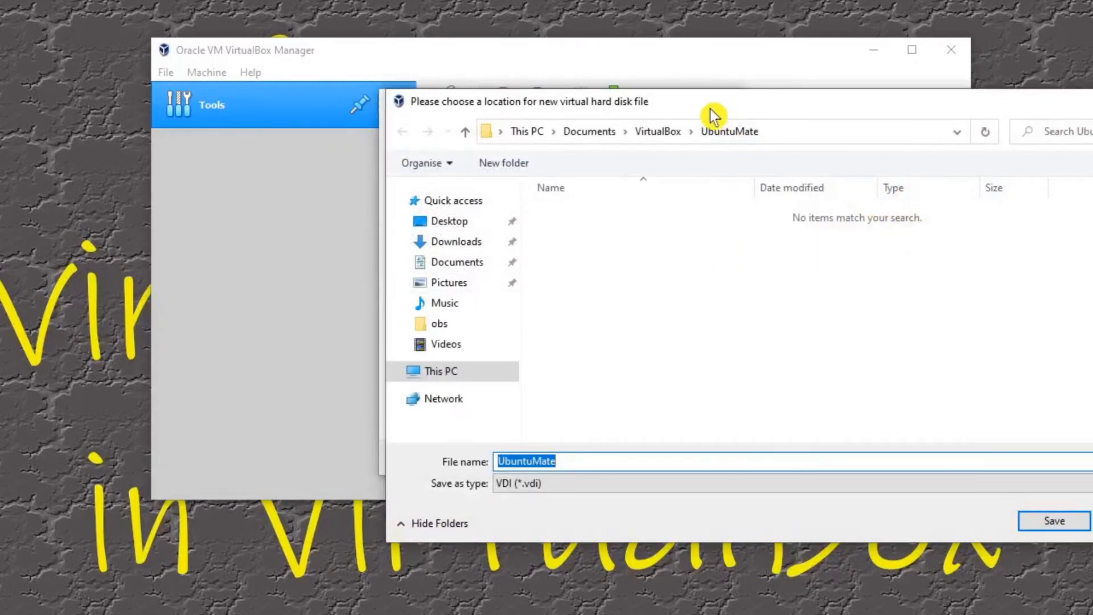
{"action": "left_click_drag", "start_coordinate": [711, 117], "coordinate": [620, 233]}
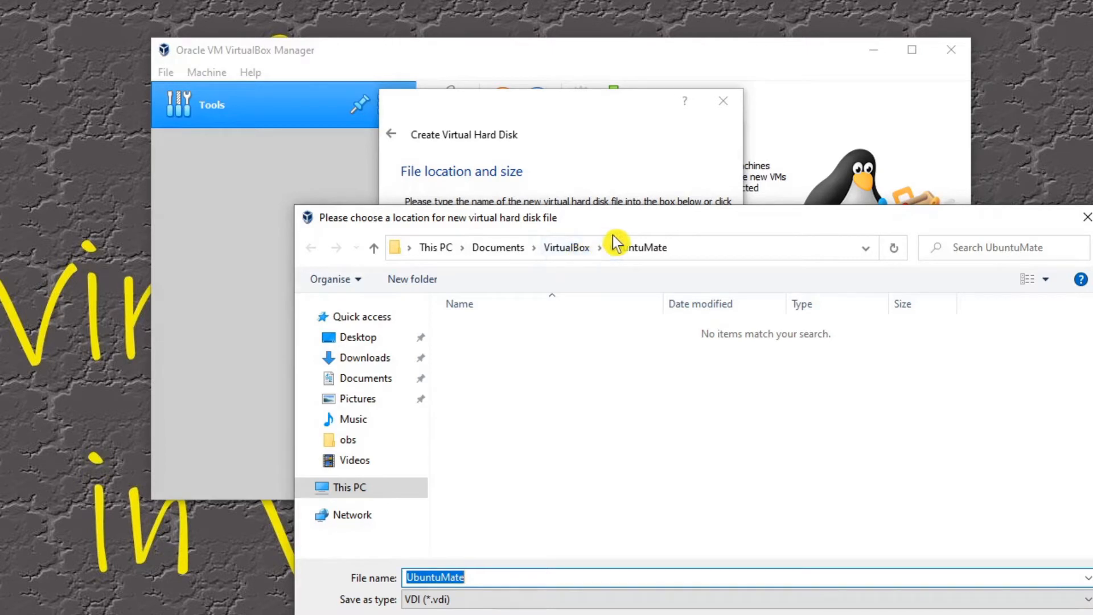
{"action": "left_click_drag", "start_coordinate": [618, 223], "coordinate": [469, 287]}
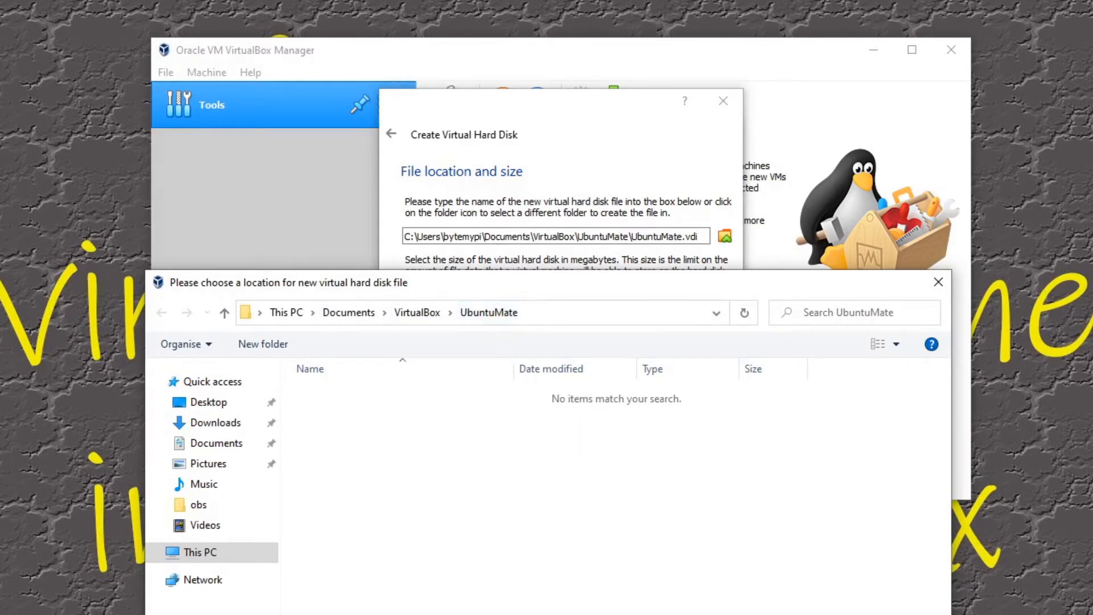
{"action": "key", "text": "Escape"}
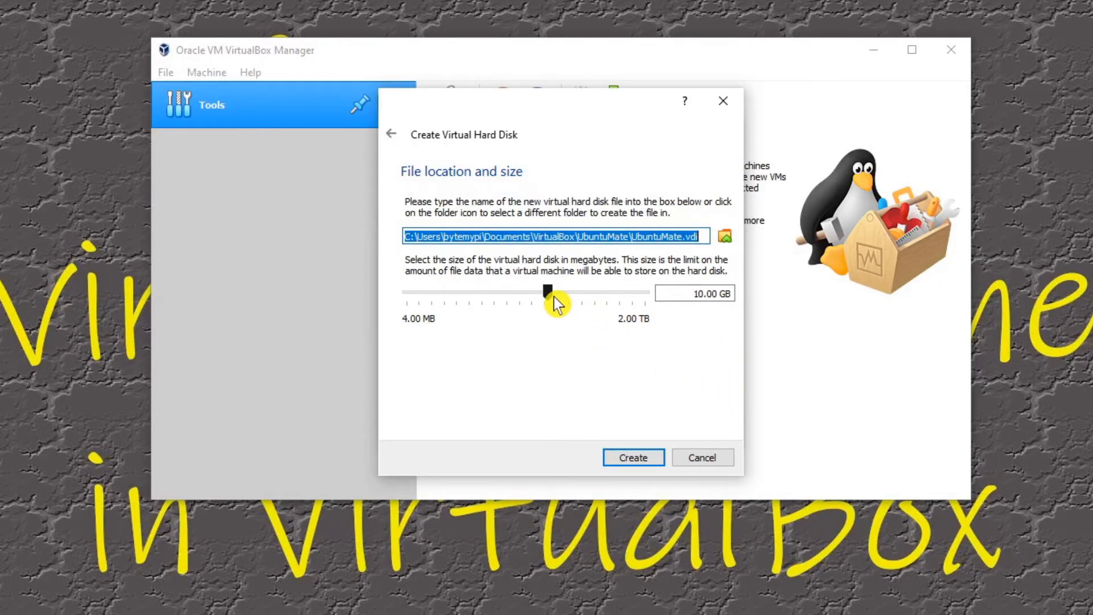
Step: Check the free space on the host computer's C: drive in File Explorer, and close the window
{"action": "mouse_move", "coordinate": [557, 307]}
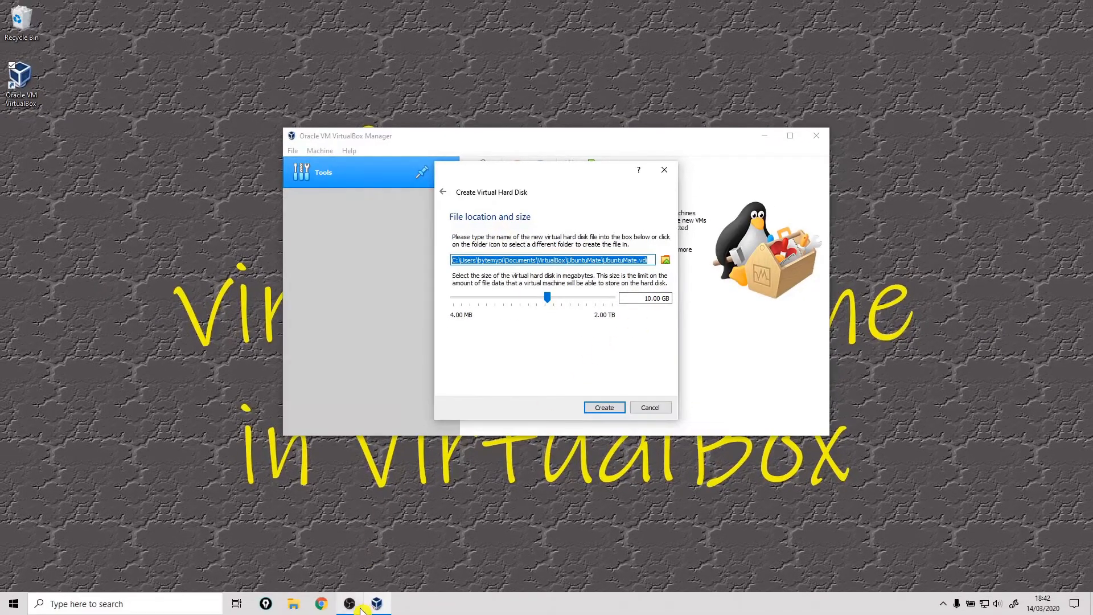
{"action": "left_click", "coordinate": [291, 605]}
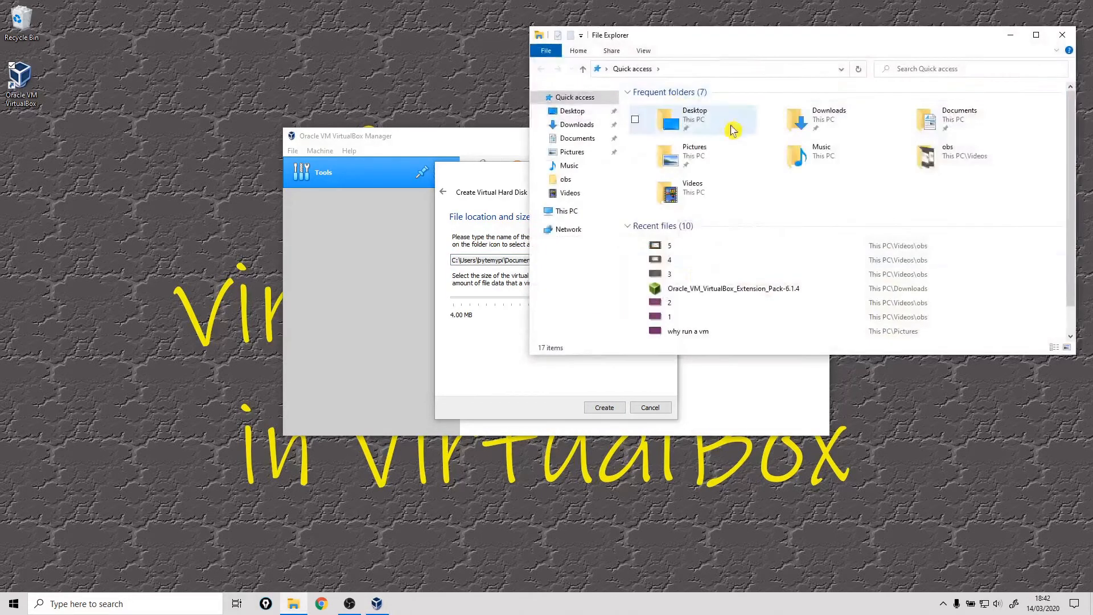
{"action": "left_click", "coordinate": [566, 212]}
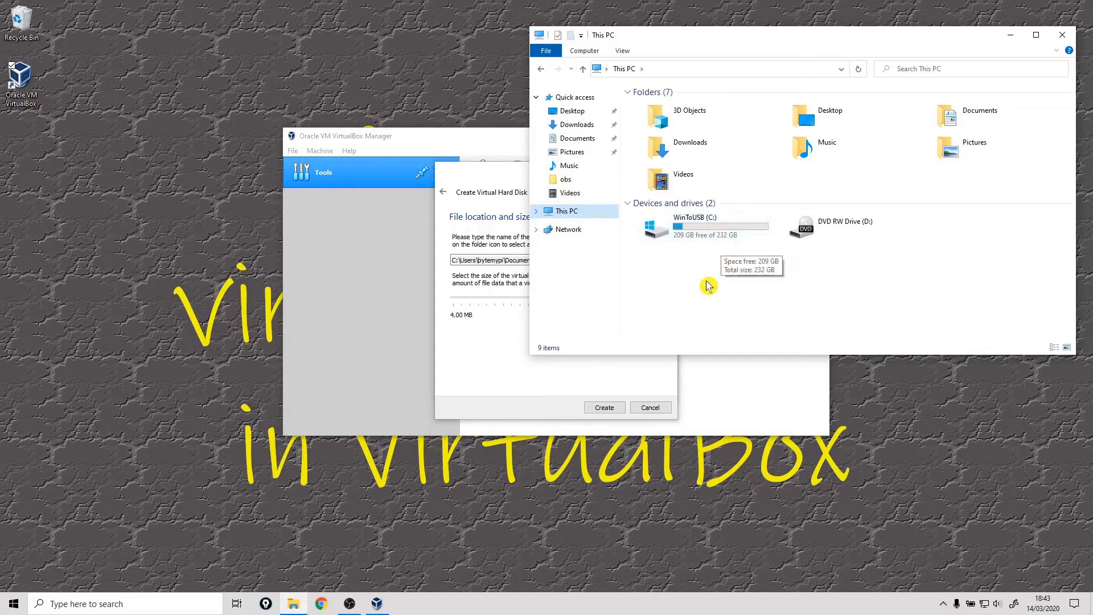
{"action": "left_click", "coordinate": [709, 240]}
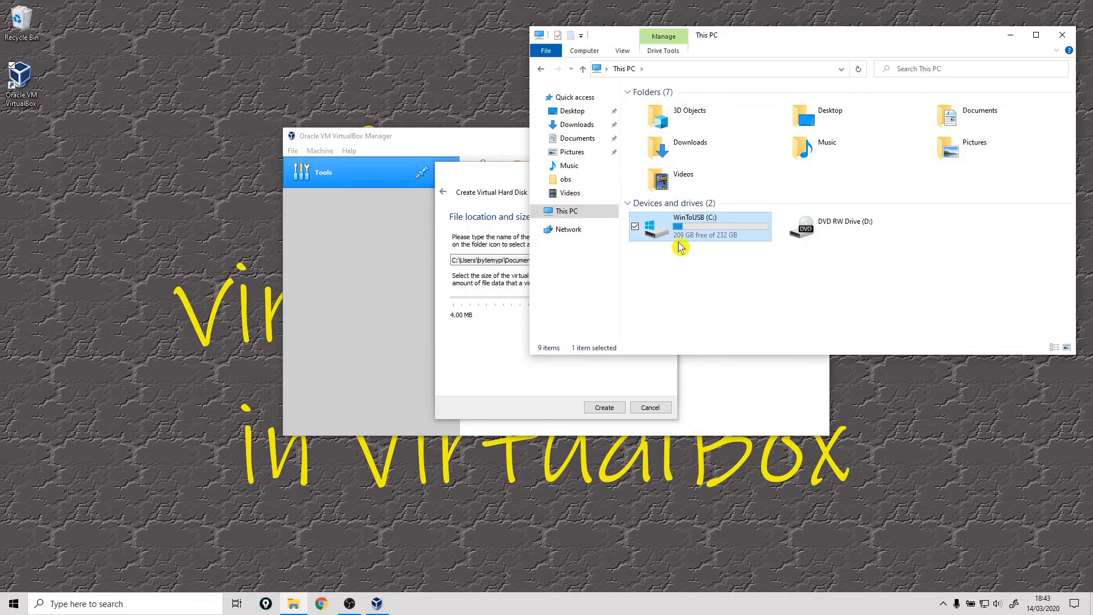
{"action": "left_click", "coordinate": [1062, 35]}
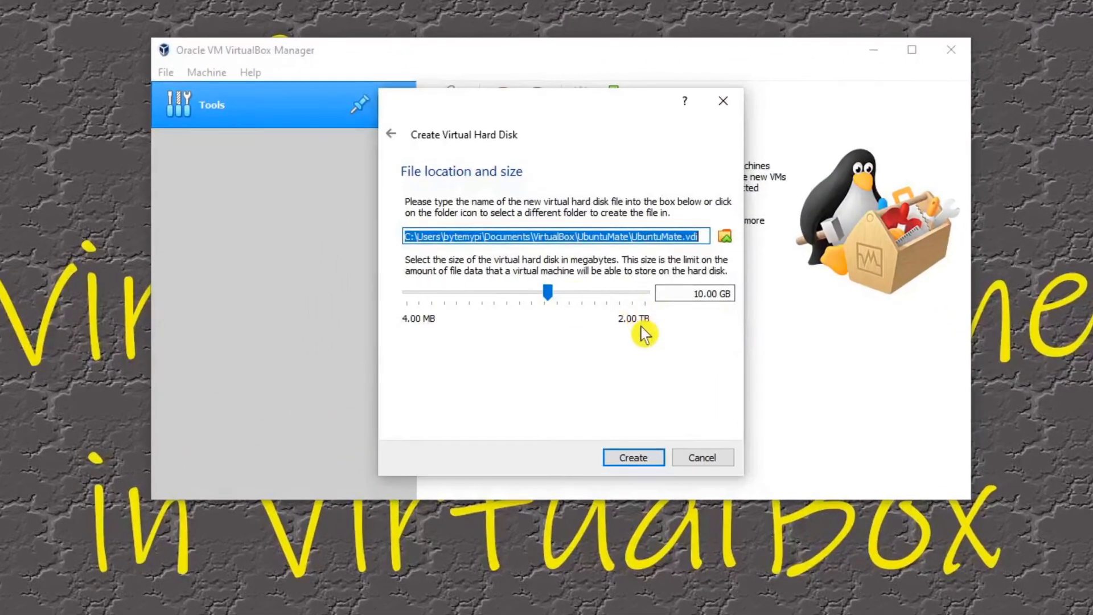
Step: Set the virtual hard disk size to 25 GB and create the disk
{"action": "left_click", "coordinate": [711, 293]}
{"action": "left_click_drag", "start_coordinate": [712, 293], "coordinate": [769, 294]}
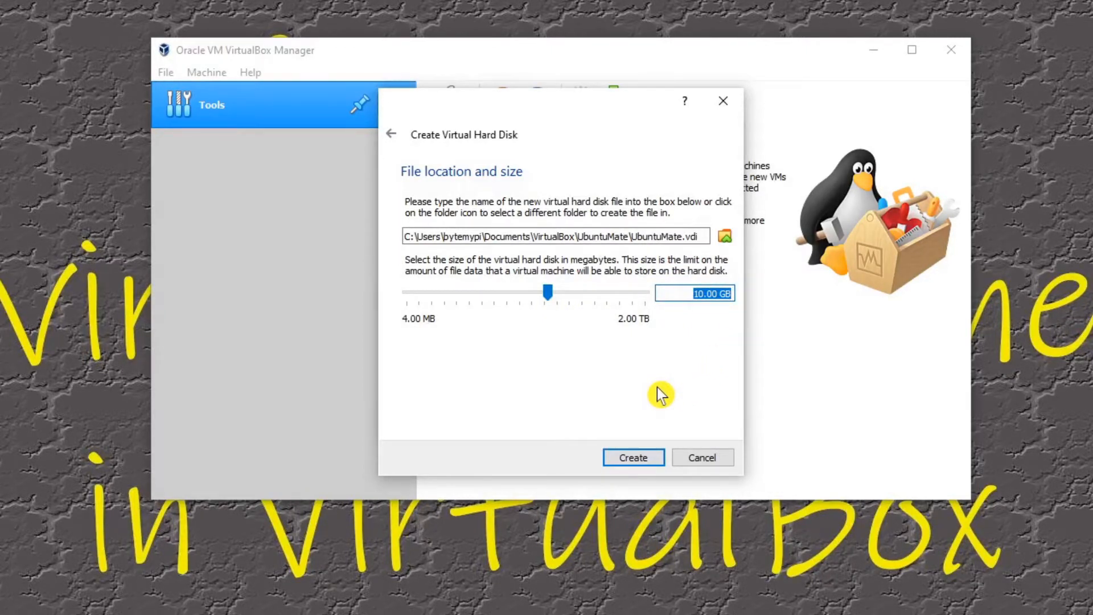
{"action": "type", "text": "25"}
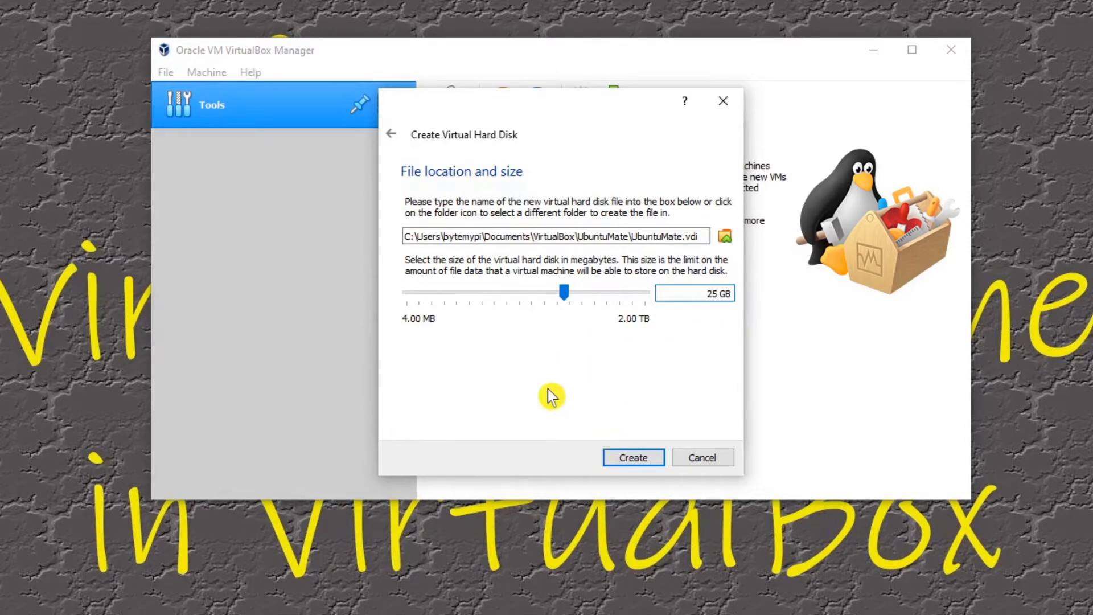
{"action": "left_click", "coordinate": [633, 458]}
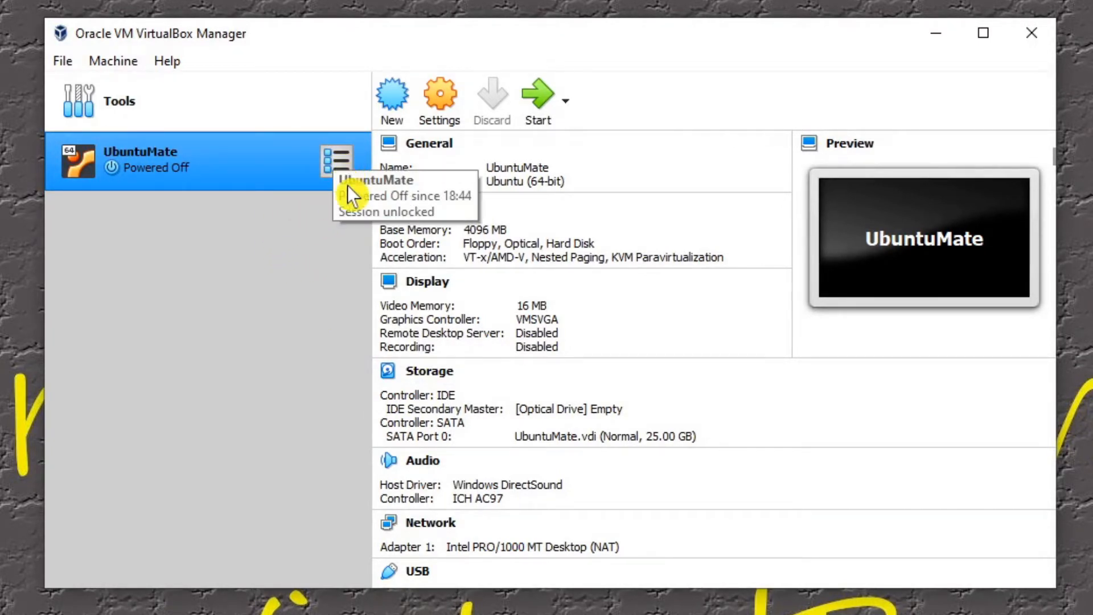
Step: Open the UbuntuMate machine's settings and review its general options: basic, advanced, description and disk encryption
{"action": "left_click", "coordinate": [449, 108]}
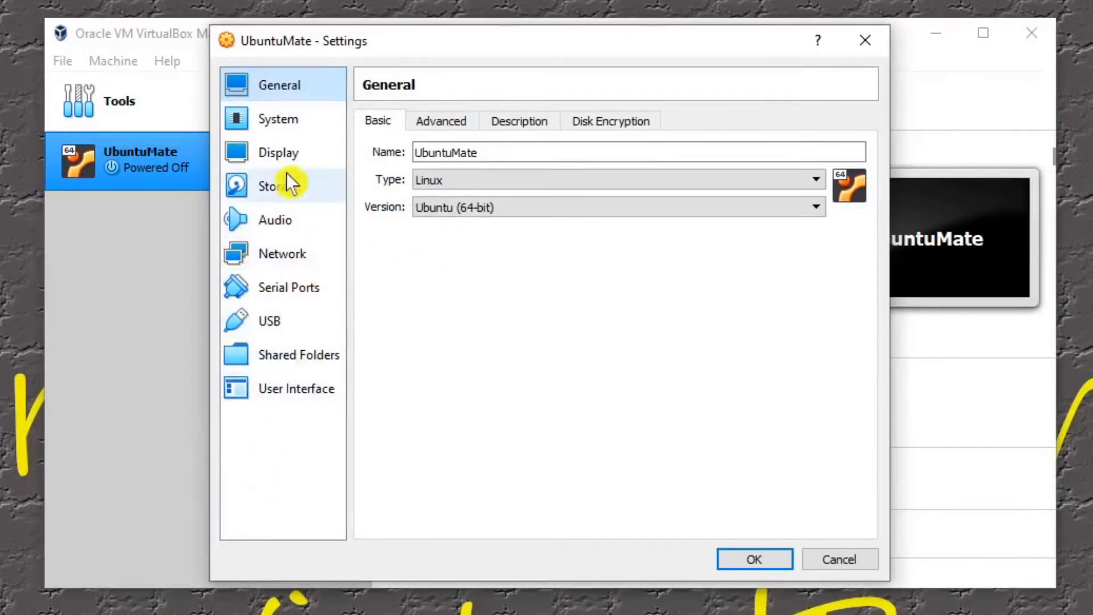
{"action": "mouse_move", "coordinate": [322, 50]}
{"action": "left_mouse_down"}
{"action": "mouse_move", "coordinate": [295, 96]}
{"action": "mouse_move", "coordinate": [314, 39]}
{"action": "left_mouse_up"}
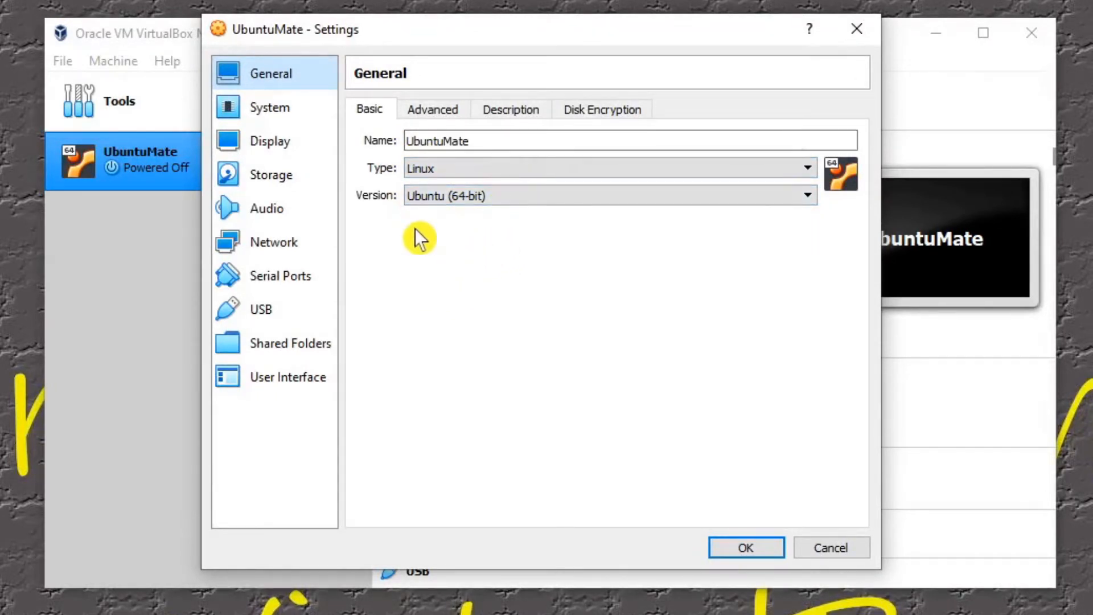
{"action": "left_click", "coordinate": [421, 115]}
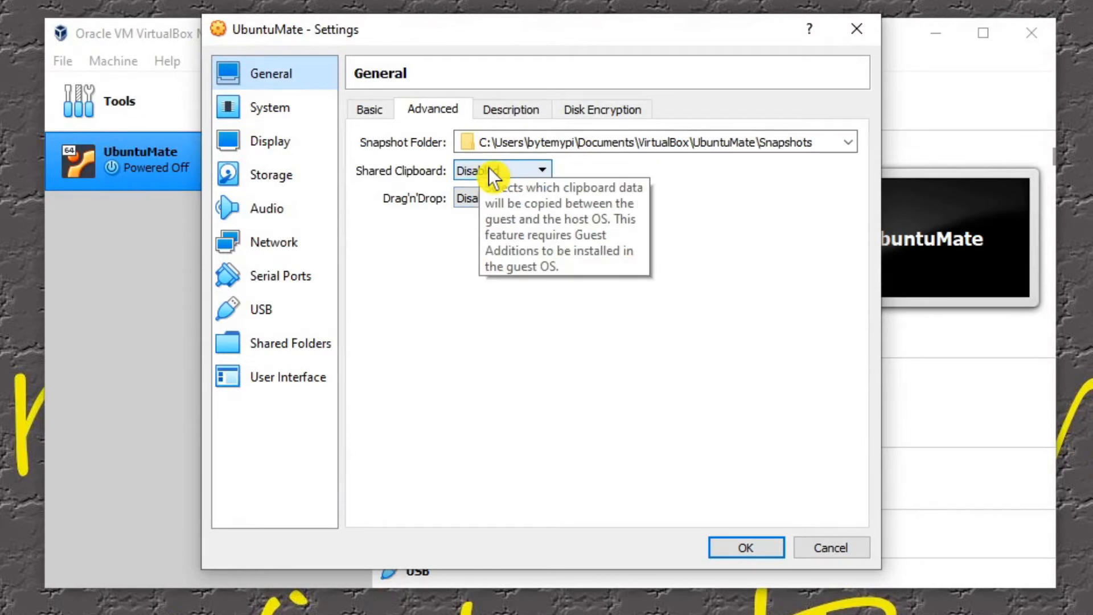
{"action": "left_click", "coordinate": [510, 111]}
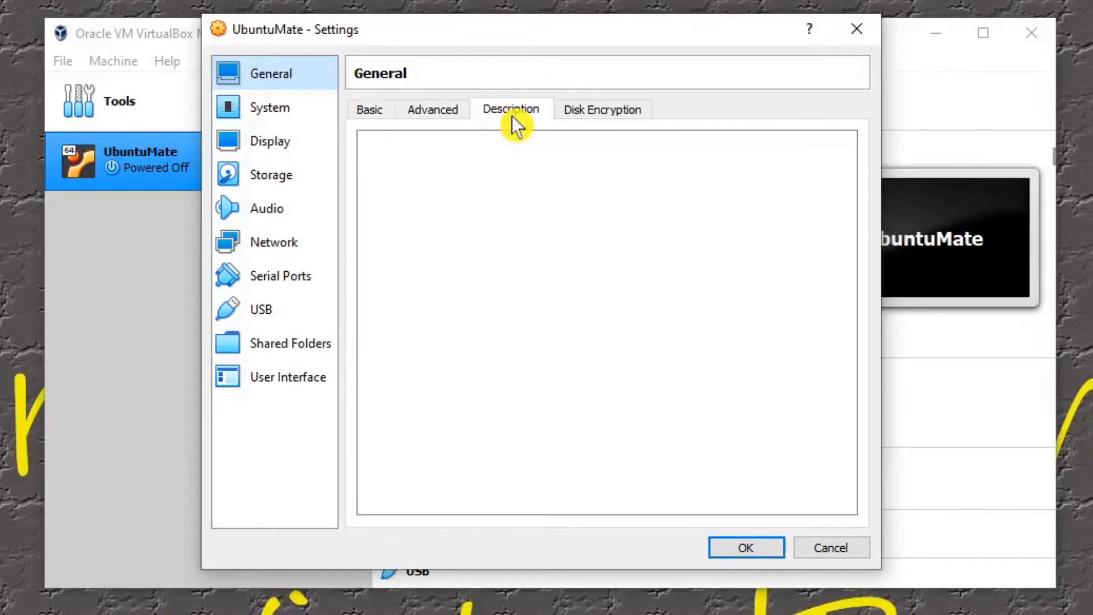
{"action": "left_click", "coordinate": [587, 112]}
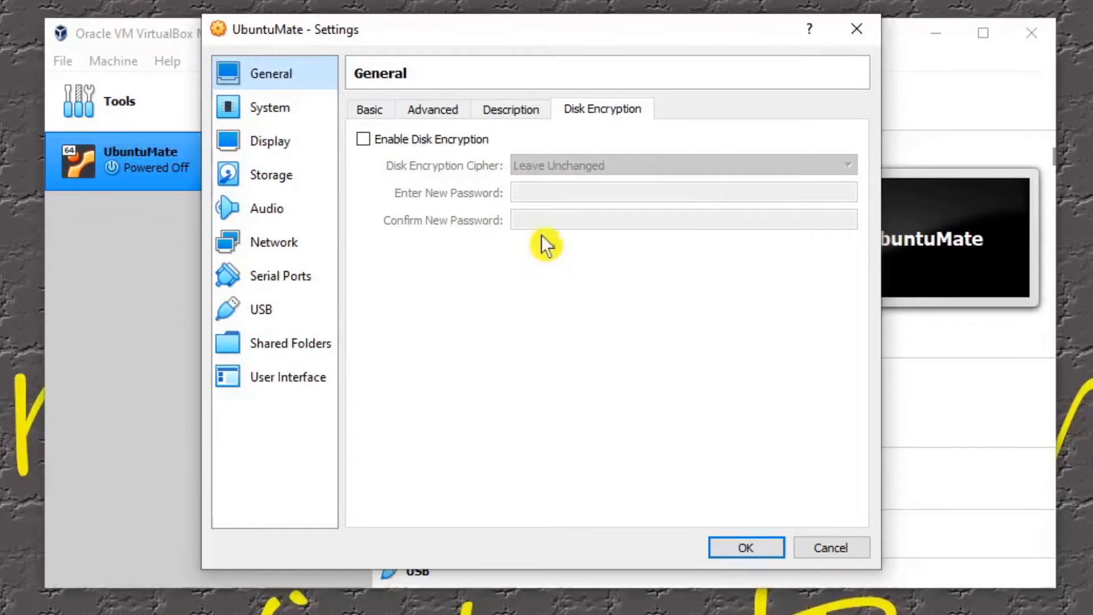
Step: Disable Floppy in the virtual machine's boot order and look at the chipset choices without changing them
{"action": "left_click", "coordinate": [269, 107]}
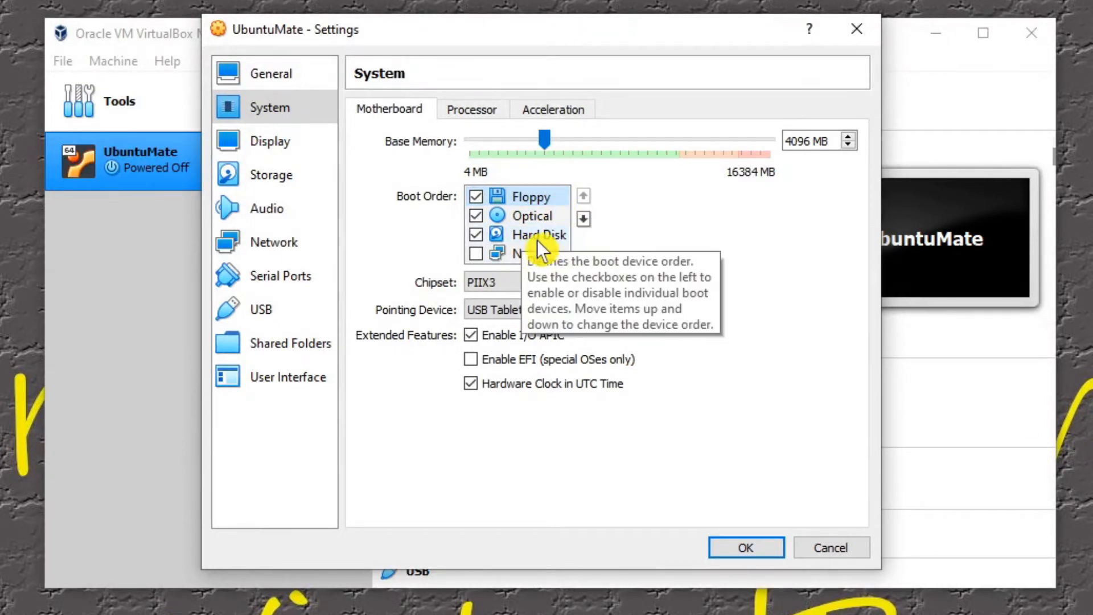
{"action": "left_click", "coordinate": [481, 198]}
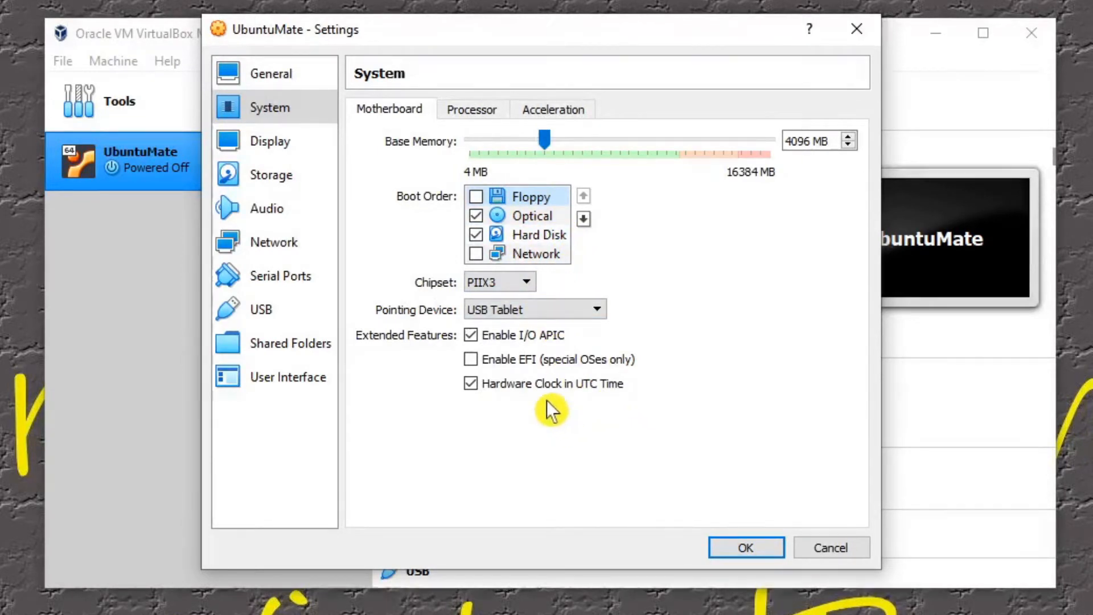
{"action": "left_click", "coordinate": [518, 283]}
{"action": "left_click", "coordinate": [517, 284]}
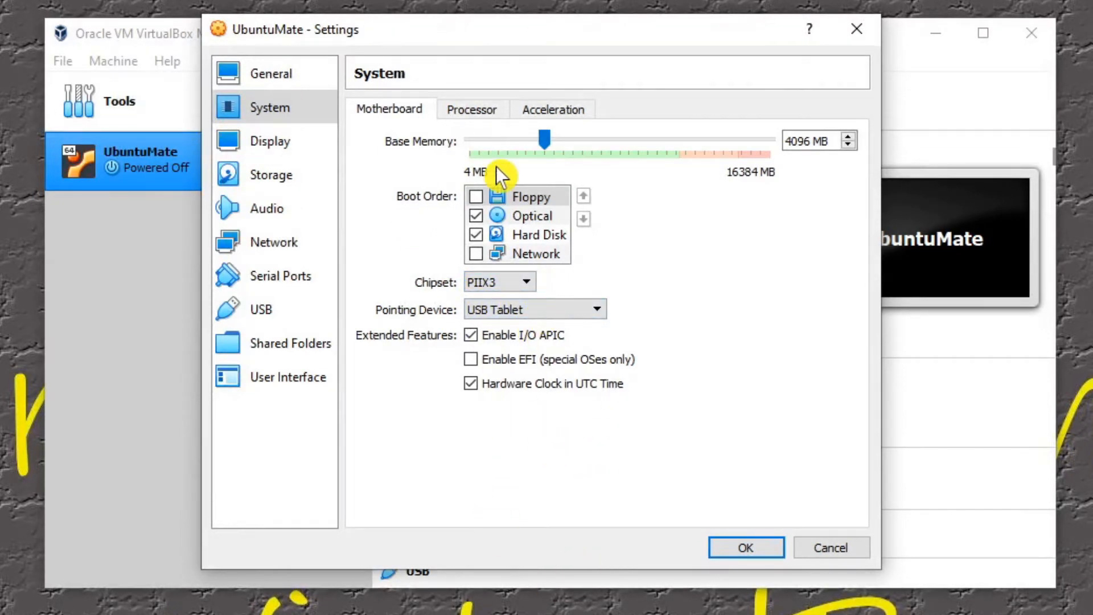
Step: Open the virtual machine's processor settings, check the host's CPU cores and logical processors in Task Manager, and close Task Manager
{"action": "left_click", "coordinate": [464, 111]}
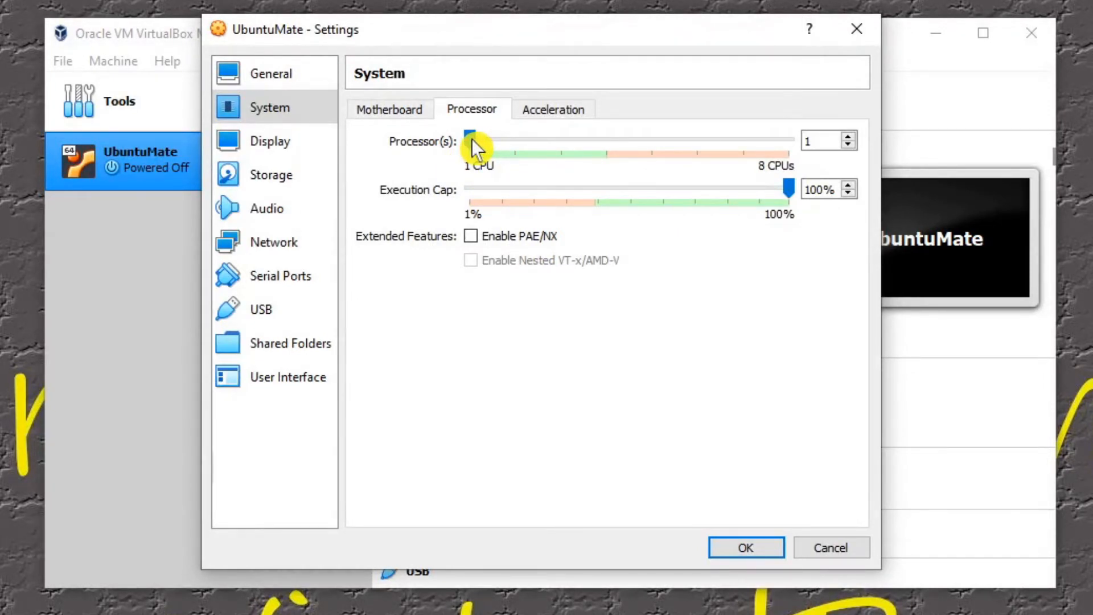
{"action": "left_click", "coordinate": [805, 138]}
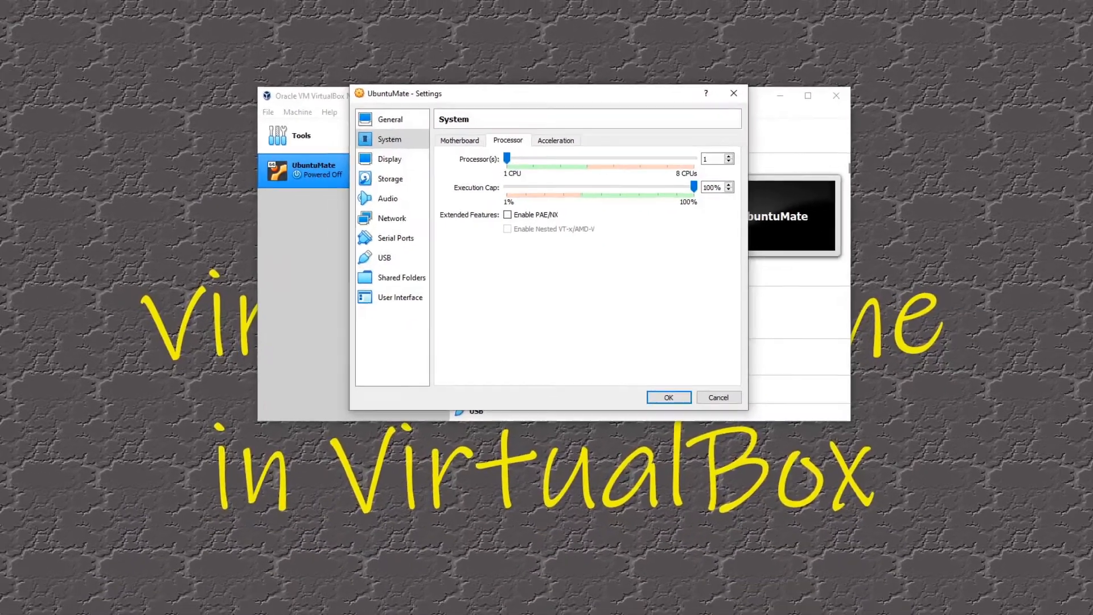
{"action": "right_click", "coordinate": [532, 605]}
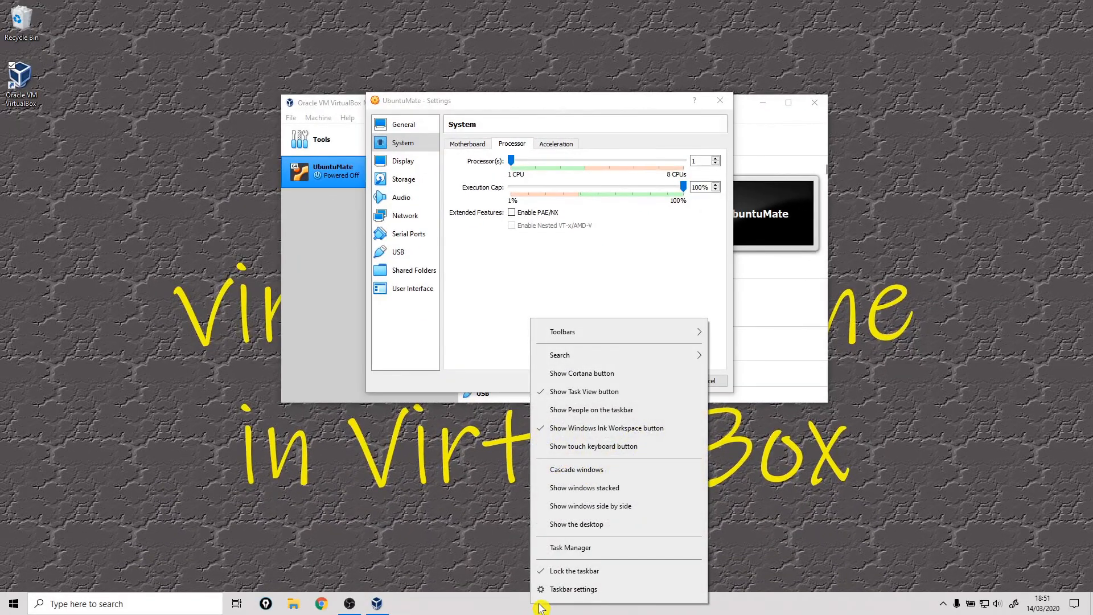
{"action": "left_click", "coordinate": [561, 547]}
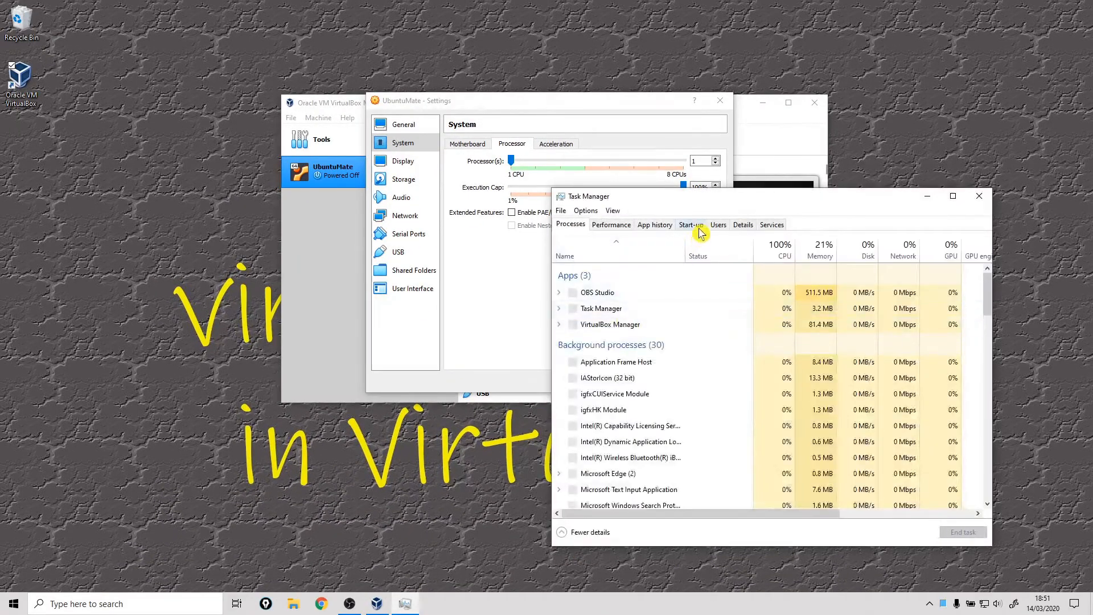
{"action": "left_click_drag", "start_coordinate": [705, 199], "coordinate": [744, 71]}
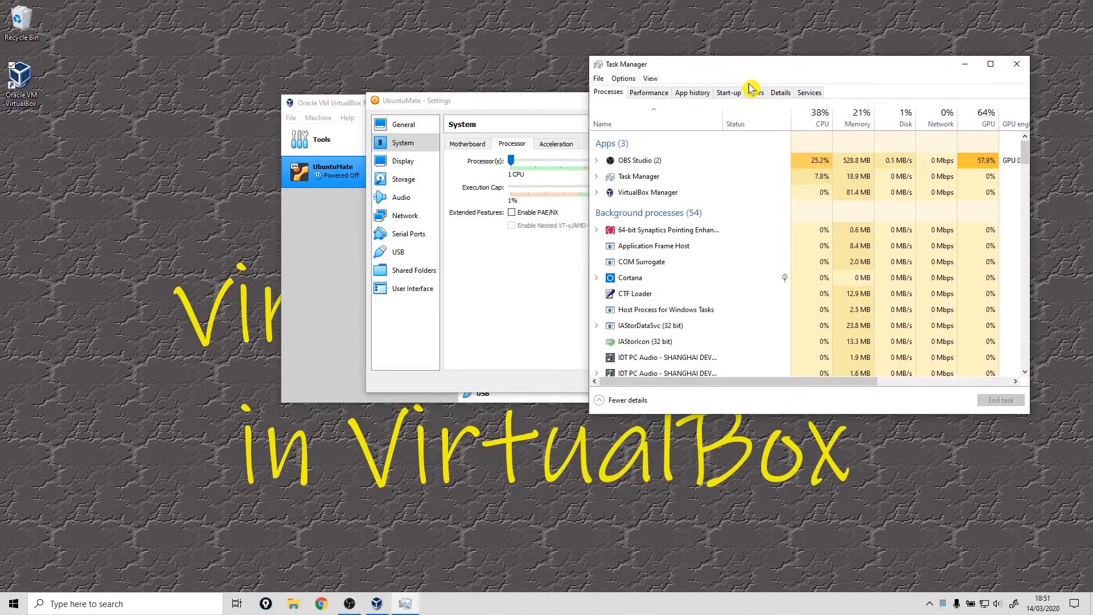
{"action": "left_click", "coordinate": [649, 96]}
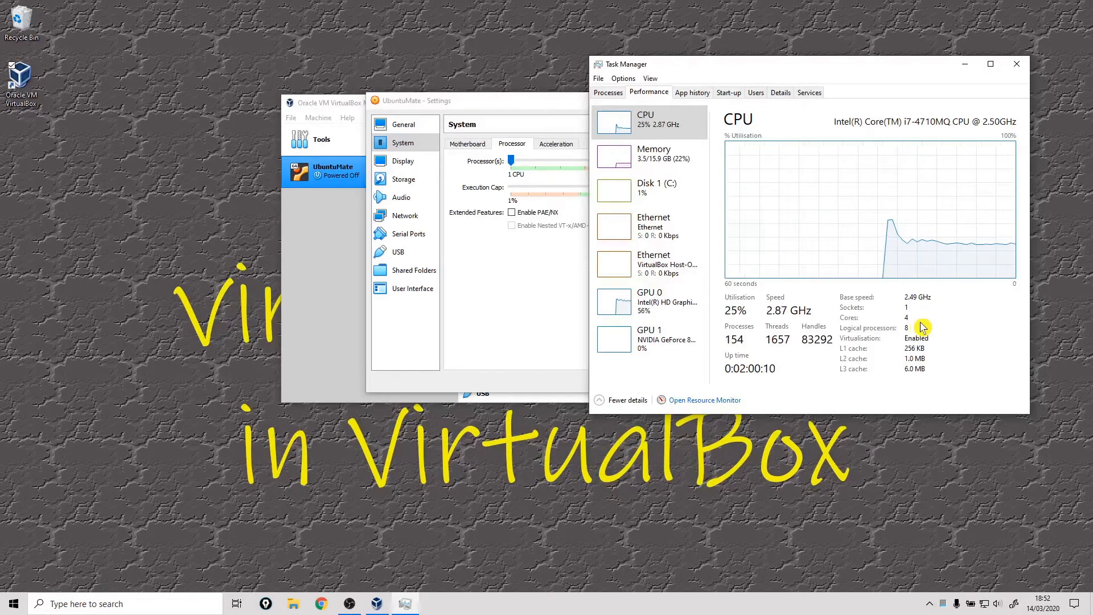
{"action": "left_click", "coordinate": [1014, 71]}
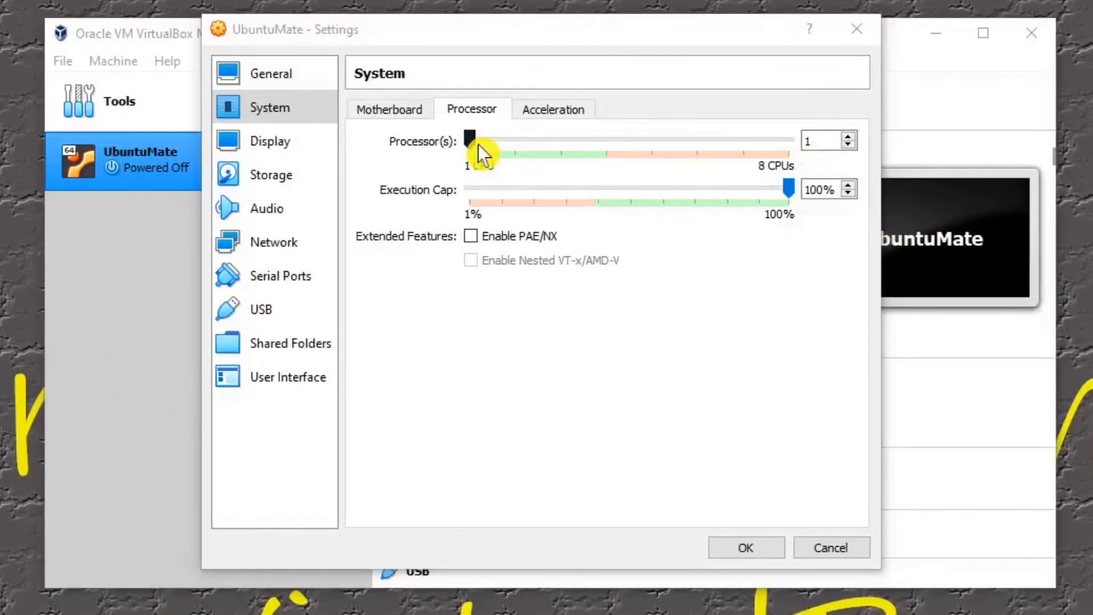
Step: Allocate 2 processors to the virtual machine and view its acceleration settings
{"action": "left_click_drag", "start_coordinate": [477, 144], "coordinate": [521, 137]}
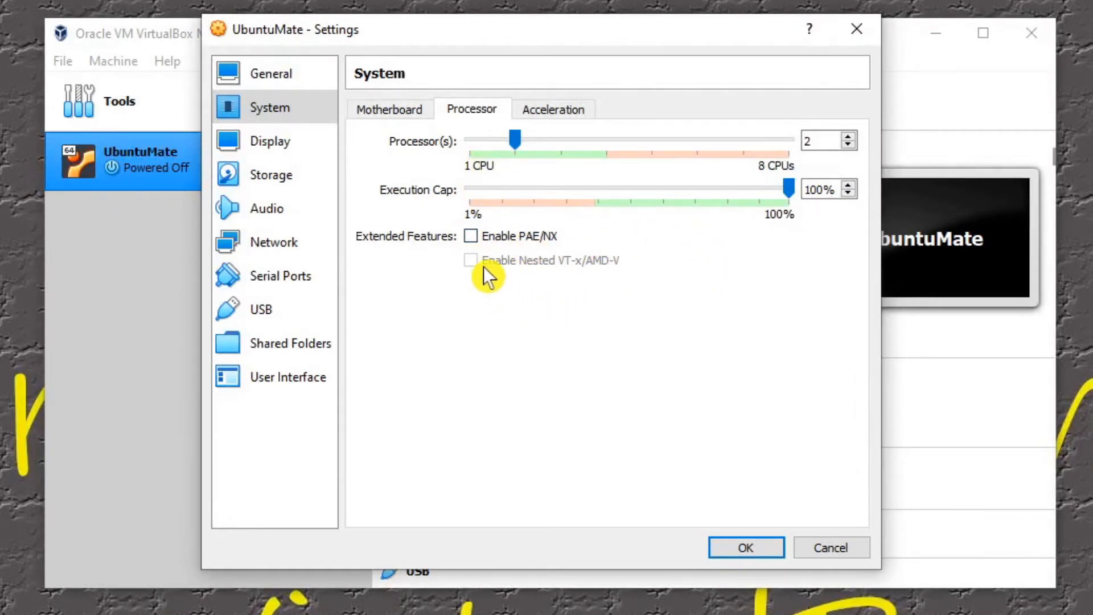
{"action": "left_click", "coordinate": [554, 114]}
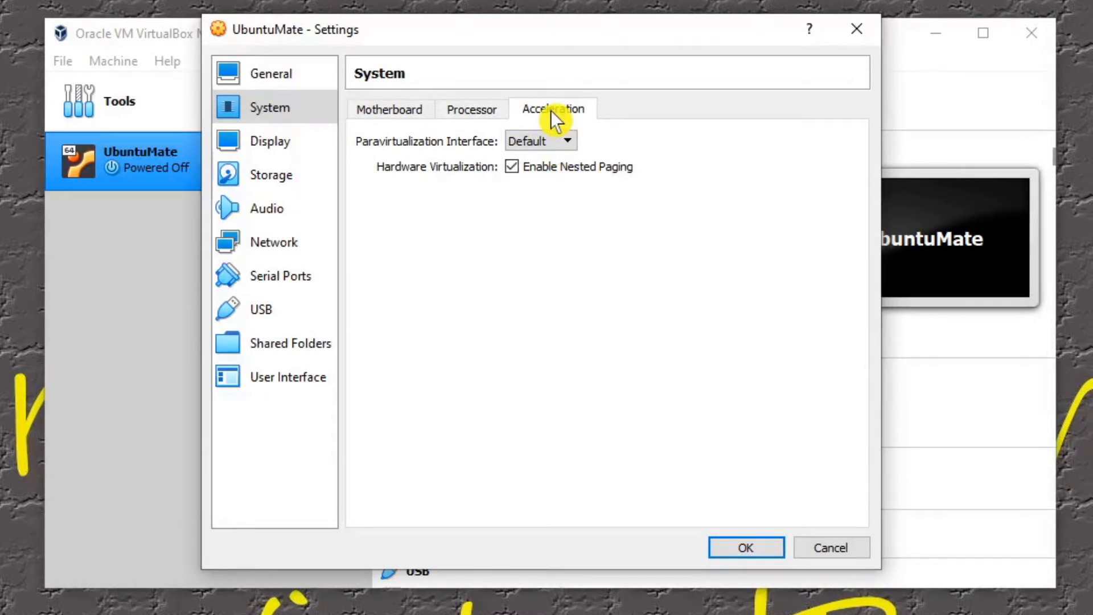
Step: Set the virtual machine's video memory to 128 MB and enable 3D acceleration in the display settings
{"action": "left_click", "coordinate": [268, 149]}
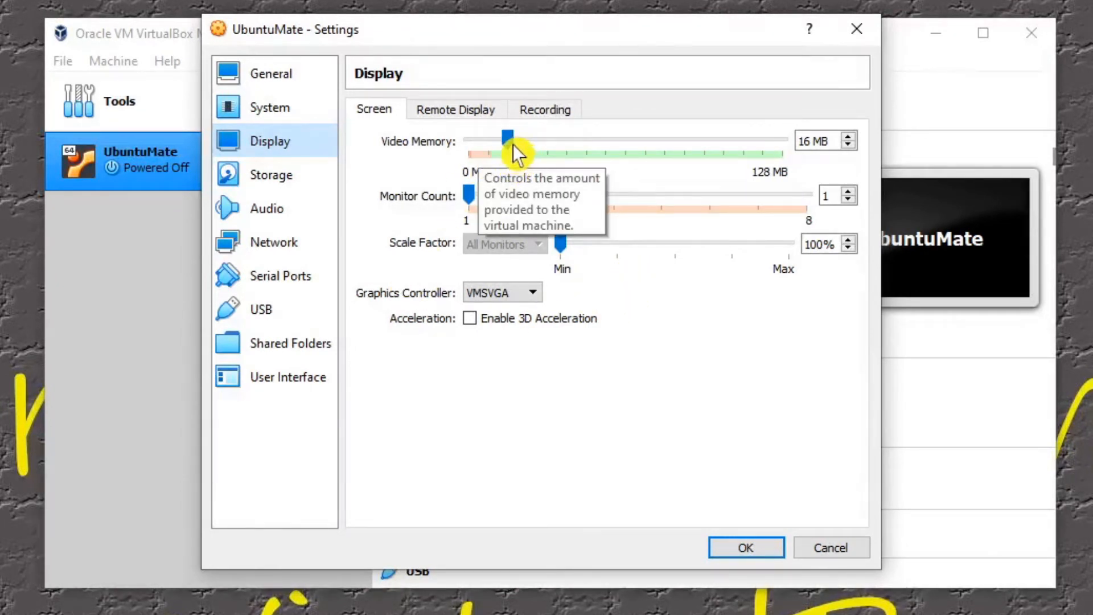
{"action": "scroll", "coordinate": [513, 145], "scroll_direction": "down", "scroll_amount": 5}
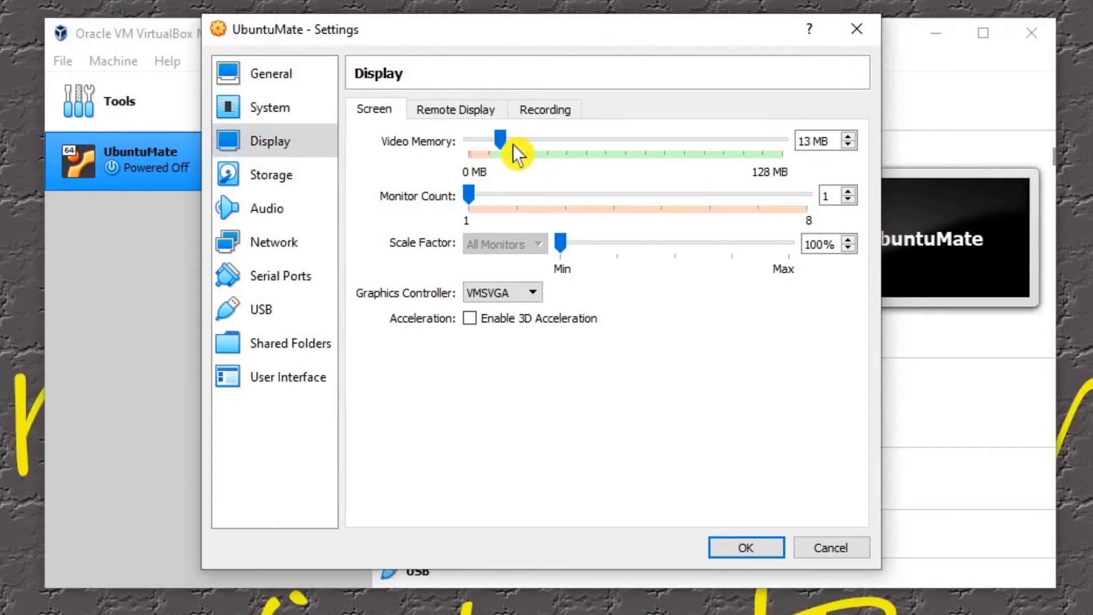
{"action": "scroll", "coordinate": [515, 140], "scroll_direction": "up", "scroll_amount": 4}
{"action": "left_click_drag", "start_coordinate": [513, 143], "coordinate": [680, 142]}
{"action": "left_click_drag", "start_coordinate": [679, 142], "coordinate": [812, 152]}
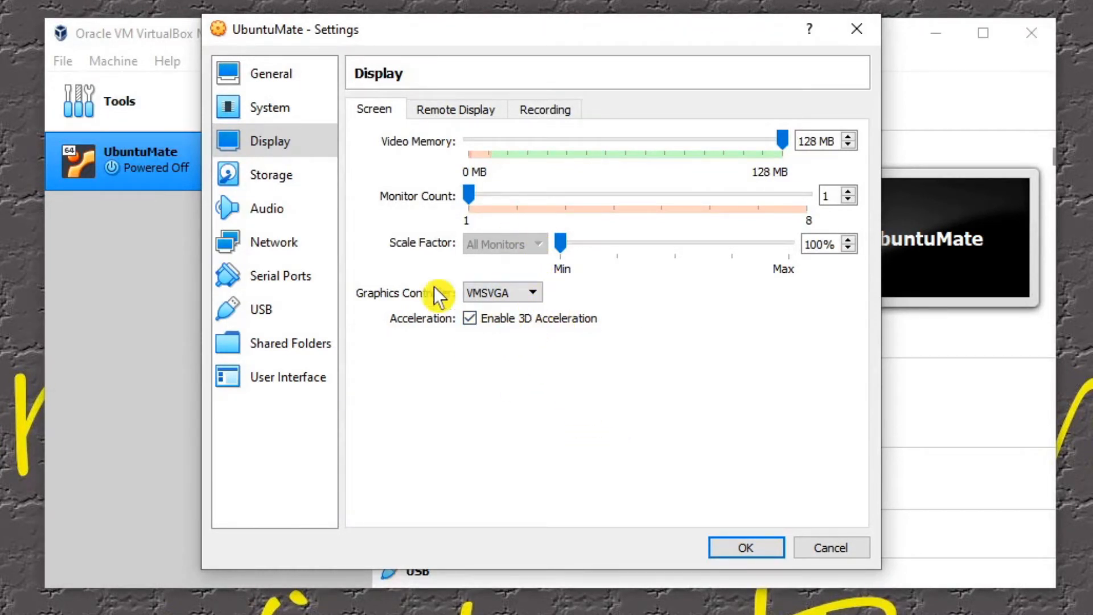
Step: Review the storage settings of UbuntuMate.vdi and the disk choices for the empty optical drive
{"action": "left_click", "coordinate": [268, 173]}
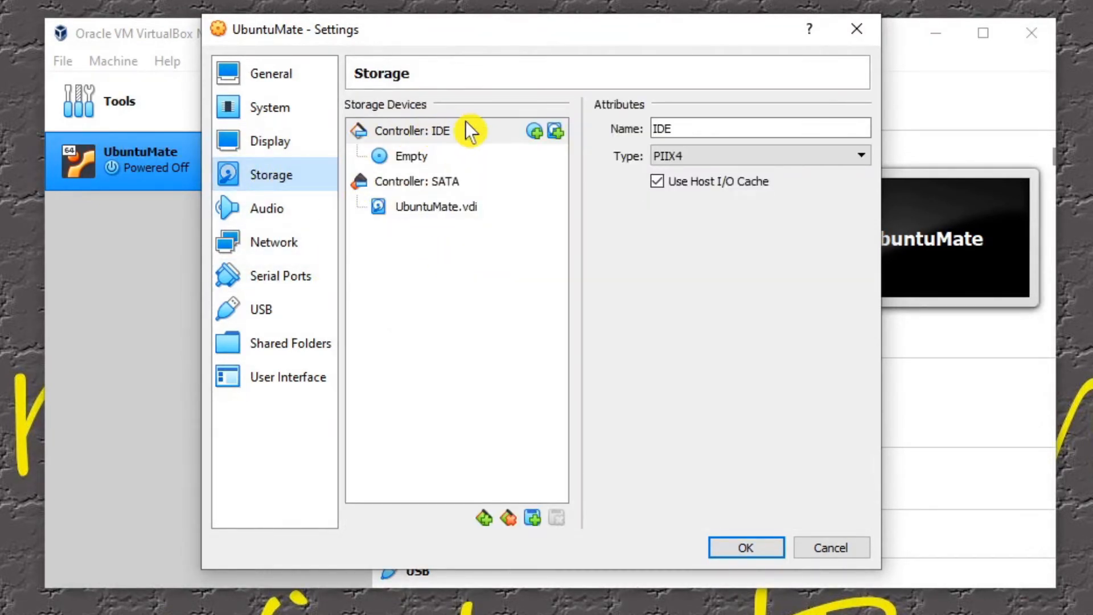
{"action": "left_click", "coordinate": [432, 214]}
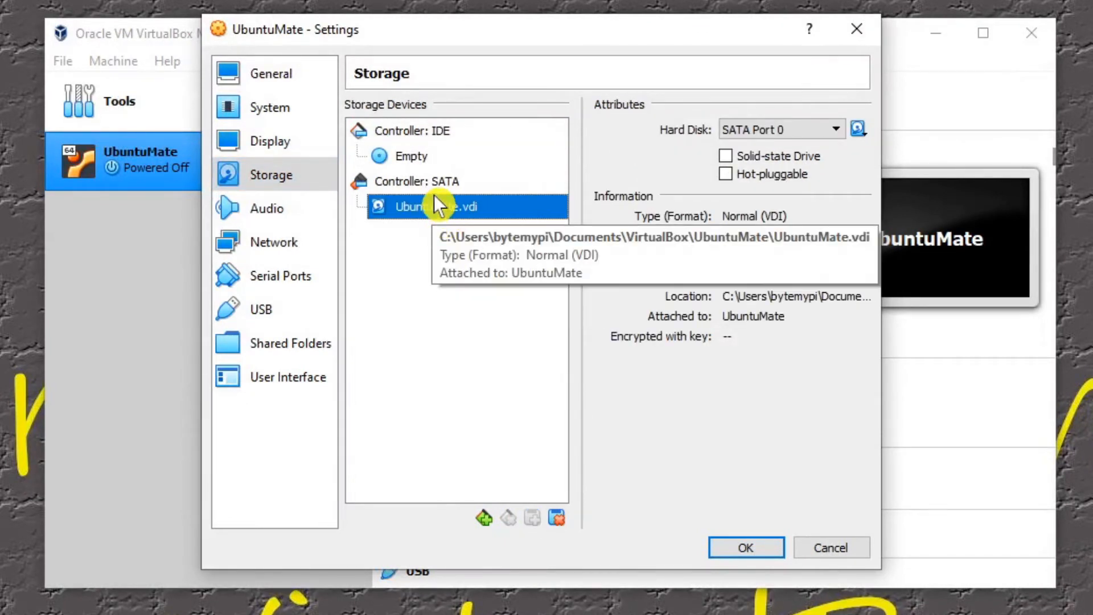
{"action": "left_click", "coordinate": [424, 164]}
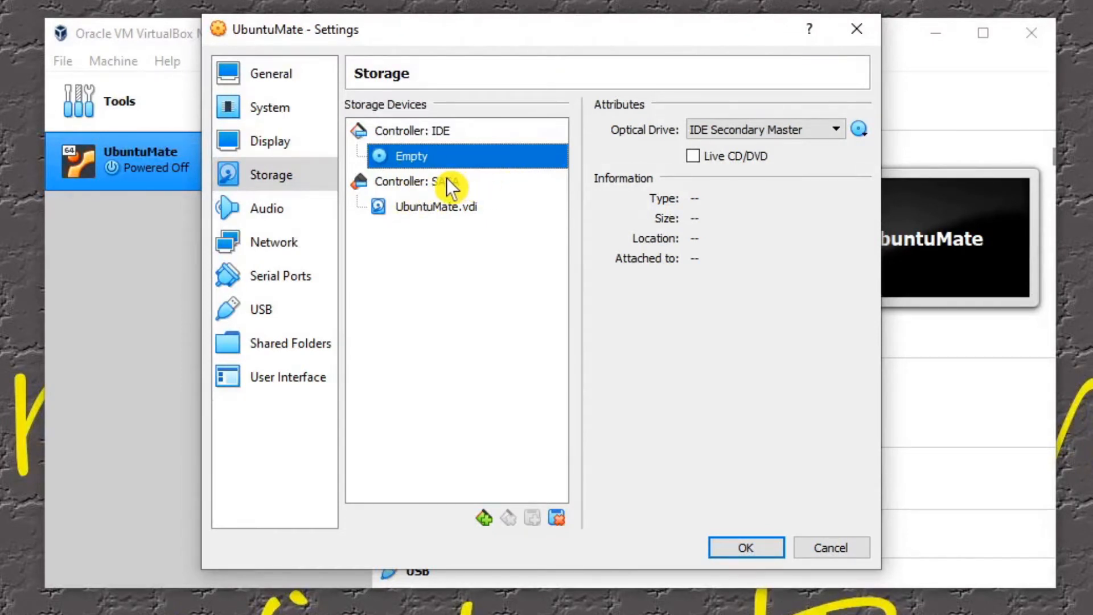
{"action": "left_click", "coordinate": [860, 131]}
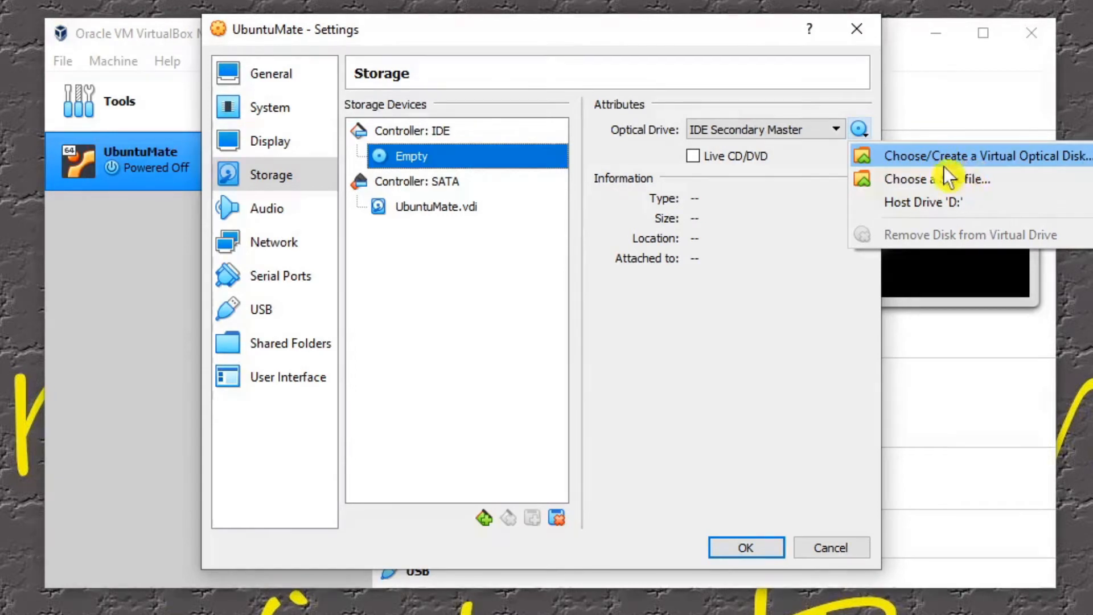
Step: Review the virtual machine's audio settings and the configuration of network Adapter 1
{"action": "left_click", "coordinate": [265, 218]}
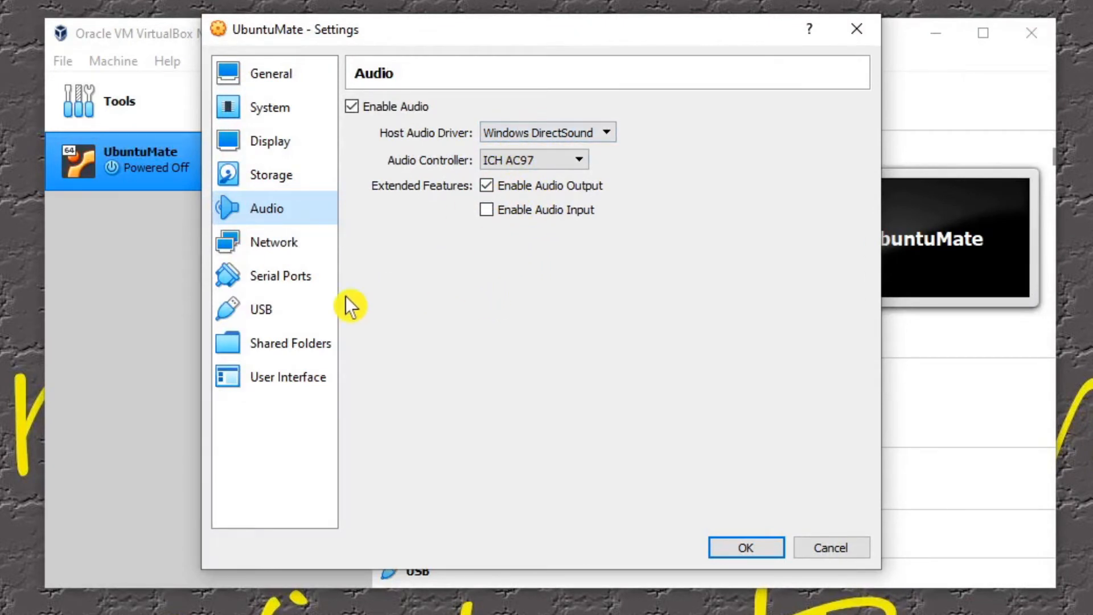
{"action": "left_click", "coordinate": [274, 243]}
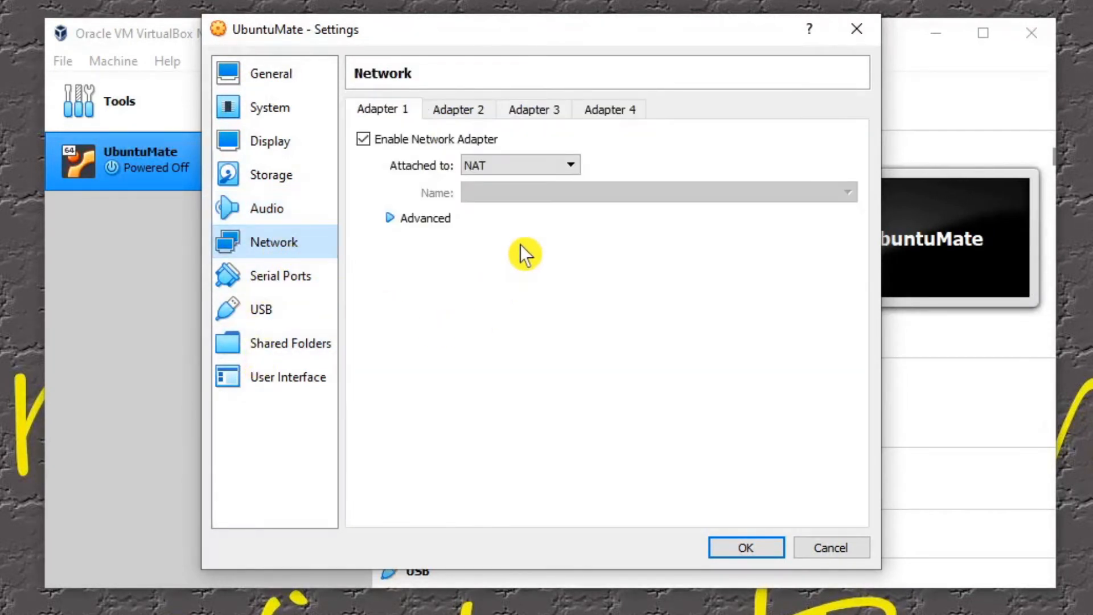
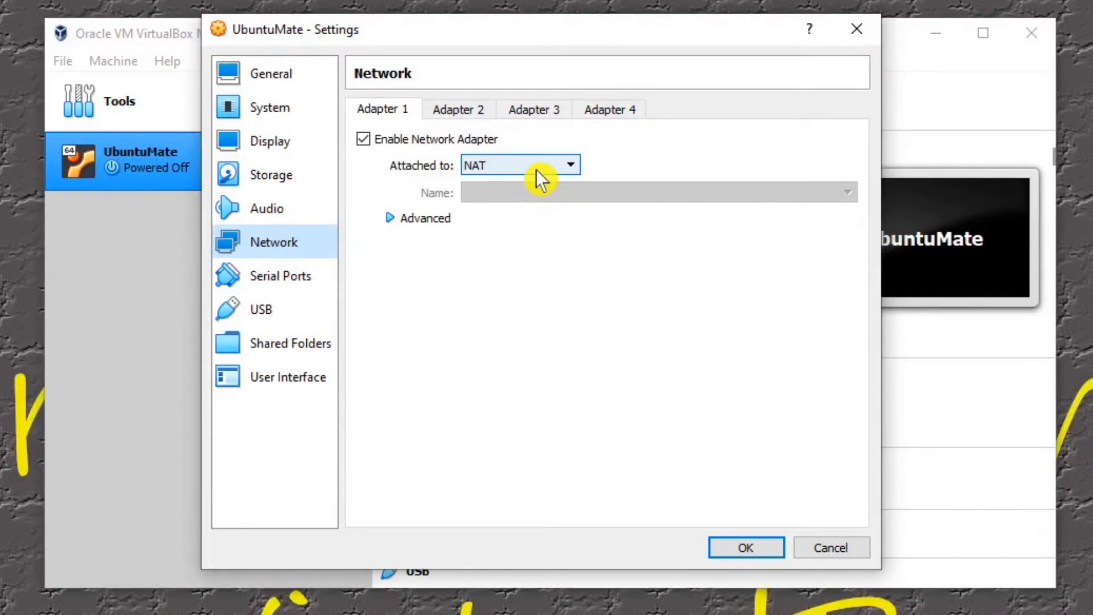
Step: Attach network Adapter 1 to Bridged Adapter, using the Qualcomm Atheros AR8171/8175 PCI-E Gigabit Ethernet Controller
{"action": "left_click", "coordinate": [501, 172]}
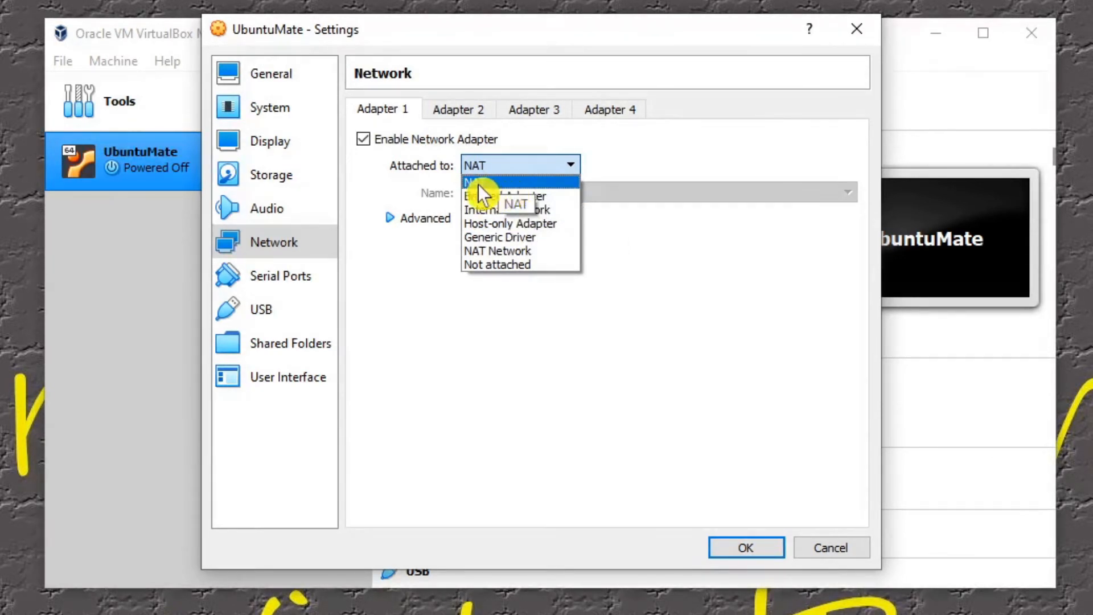
{"action": "left_click", "coordinate": [507, 200]}
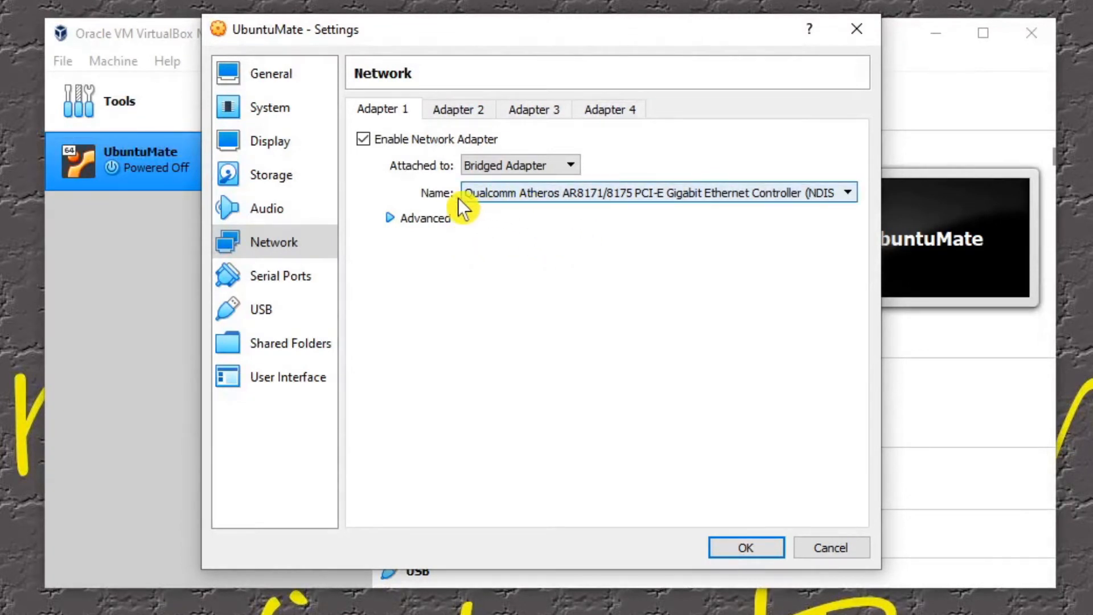
{"action": "left_click", "coordinate": [848, 194]}
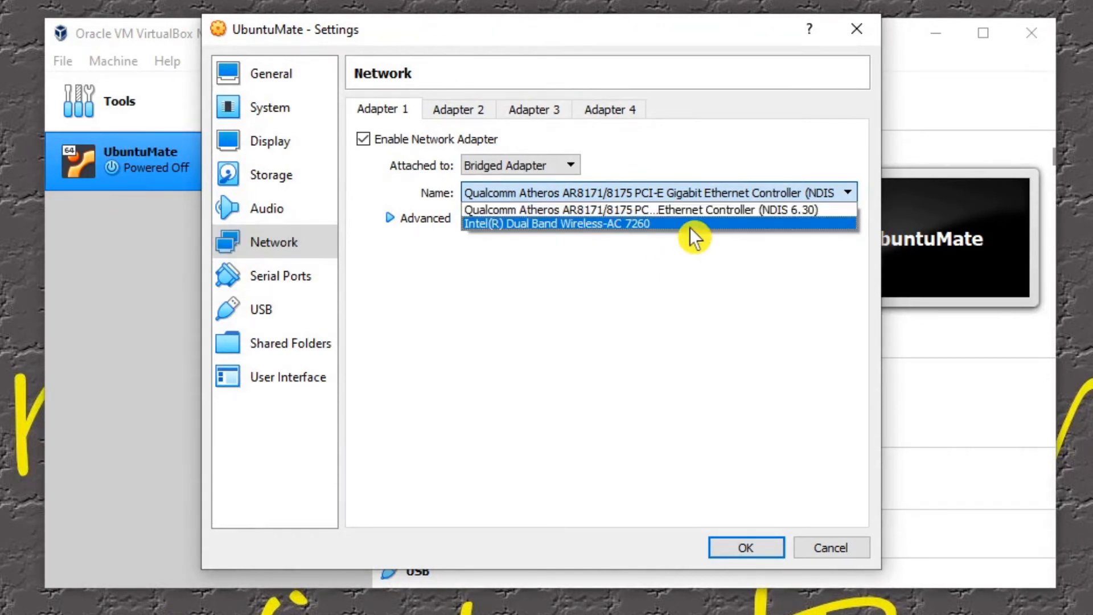
{"action": "left_click", "coordinate": [636, 219]}
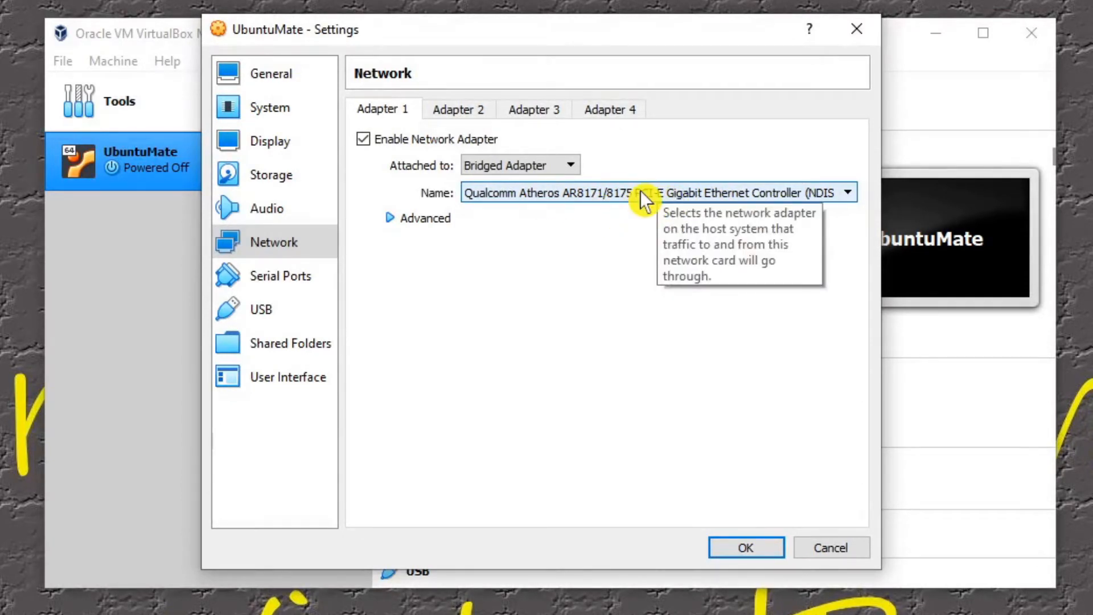
Step: View the serial port settings and set the virtual machine's USB controller to USB 3.0 (xHCI)
{"action": "left_click", "coordinate": [290, 291]}
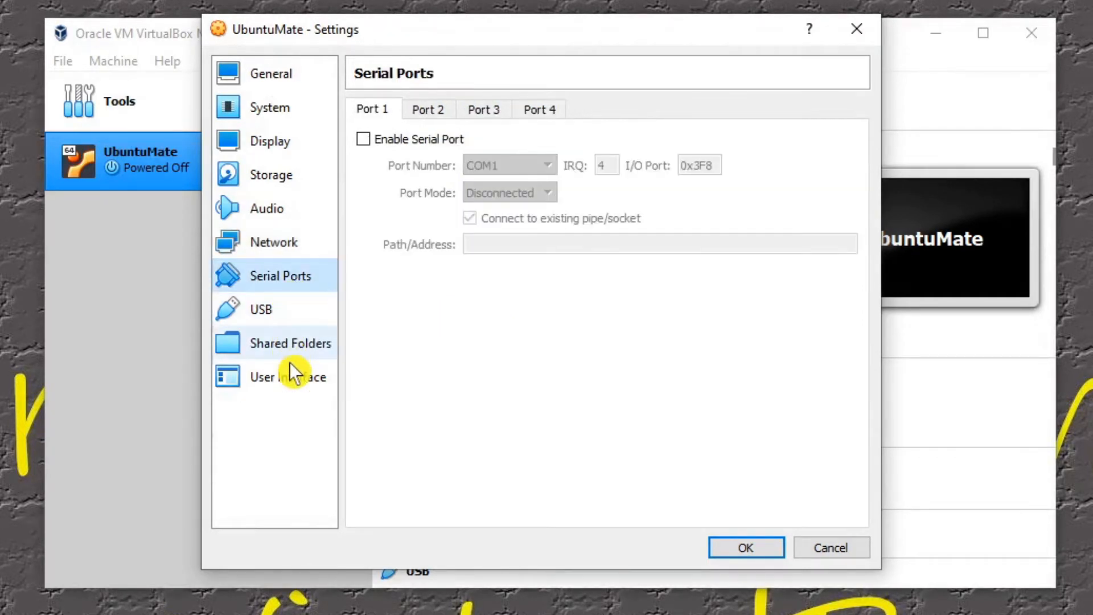
{"action": "left_click", "coordinate": [268, 322]}
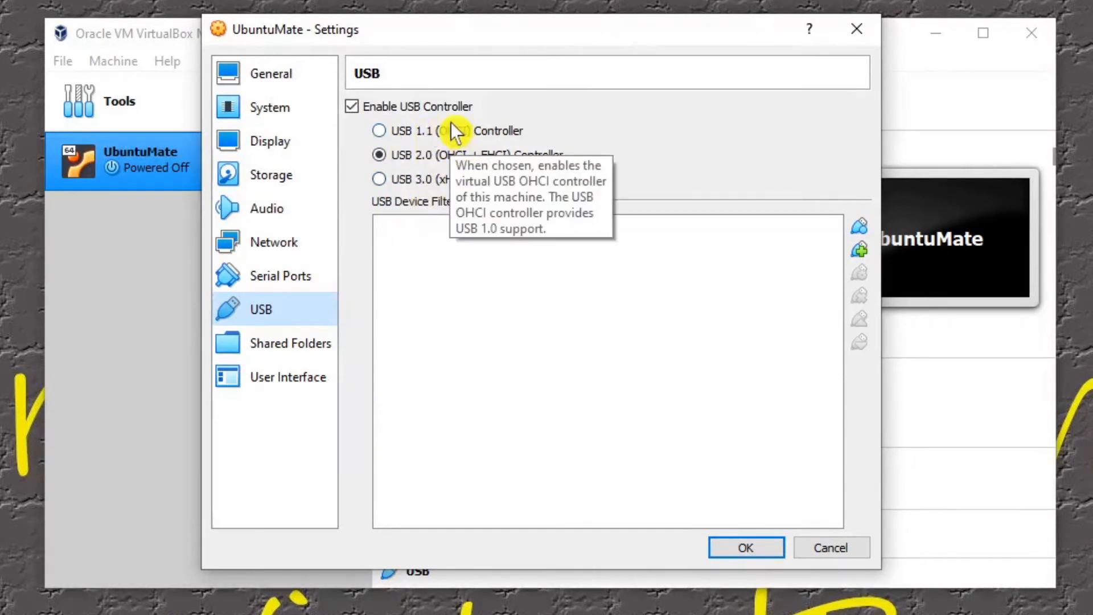
{"action": "left_click", "coordinate": [392, 186]}
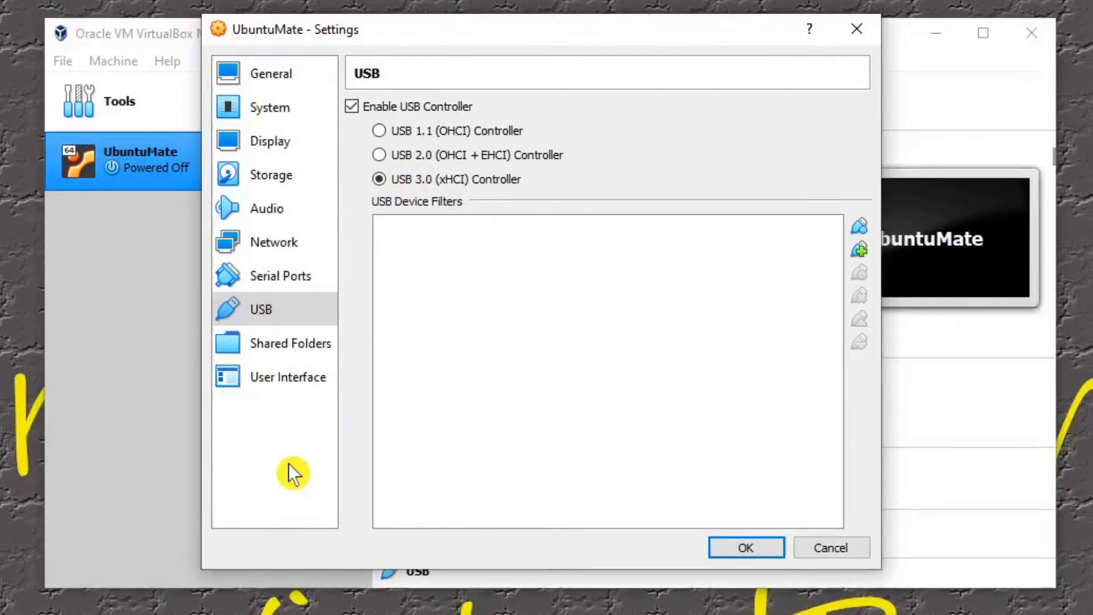
Step: Review the shared folder settings and the options for adding a share with another folder path, without adding one
{"action": "left_click", "coordinate": [274, 345]}
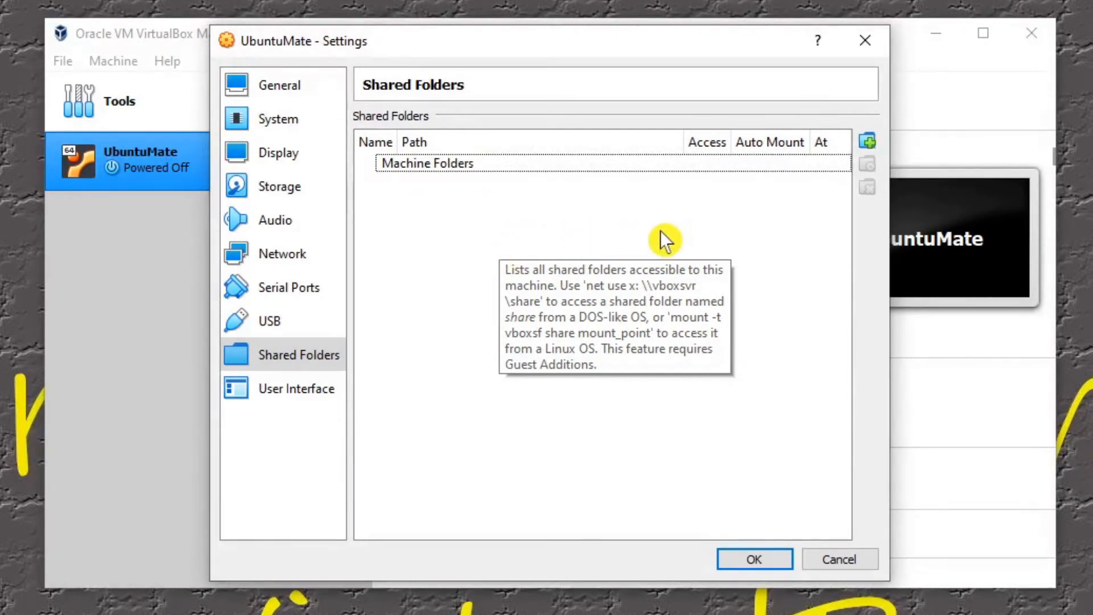
{"action": "left_click", "coordinate": [872, 144]}
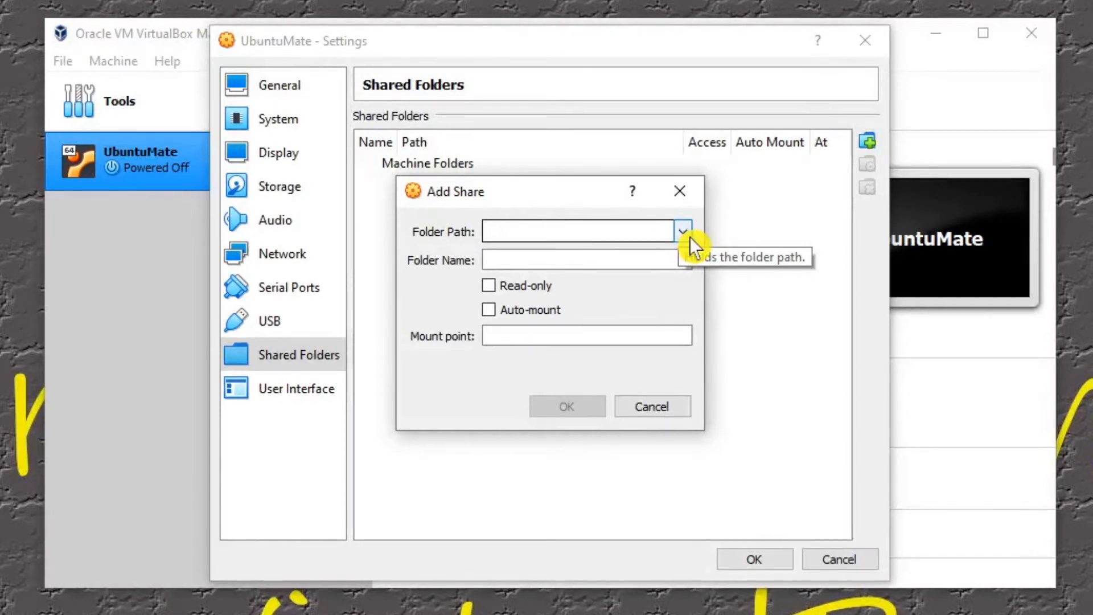
{"action": "left_click", "coordinate": [686, 234]}
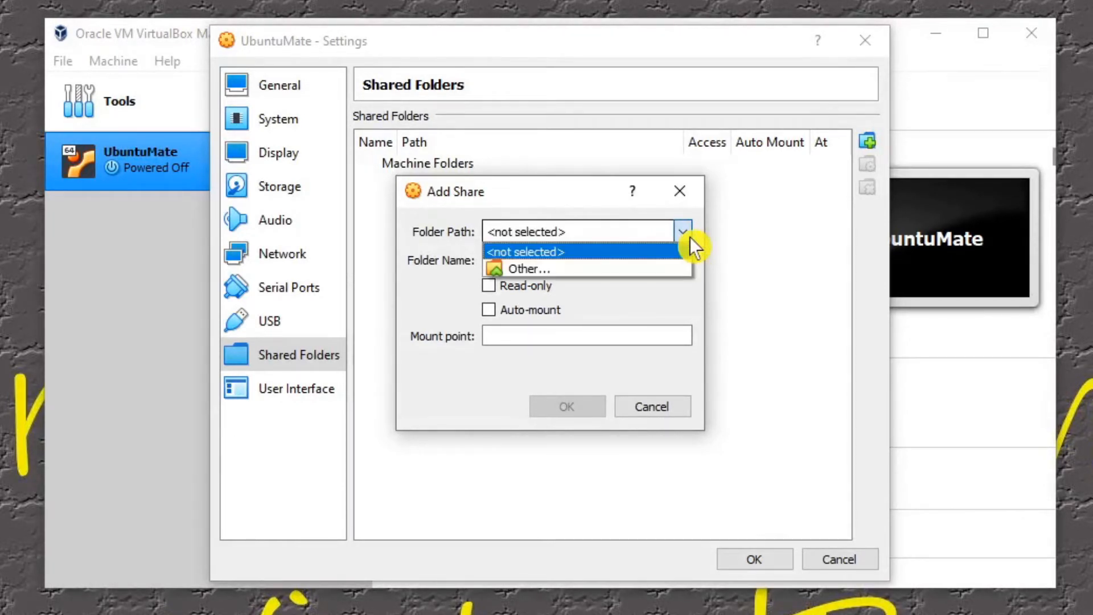
{"action": "left_click", "coordinate": [593, 269]}
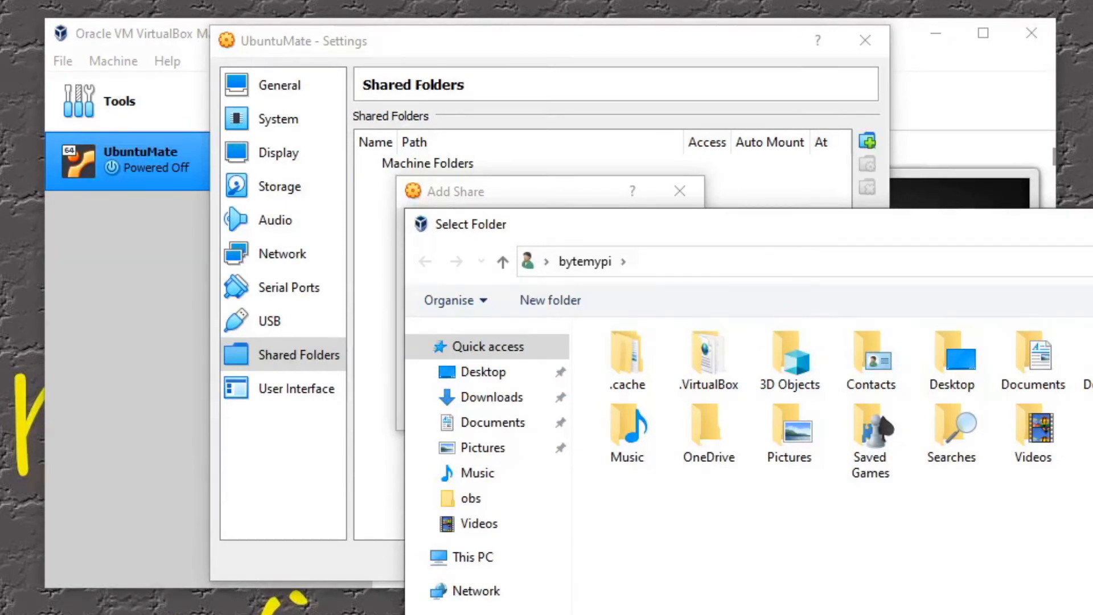
{"action": "key", "text": "Escape"}
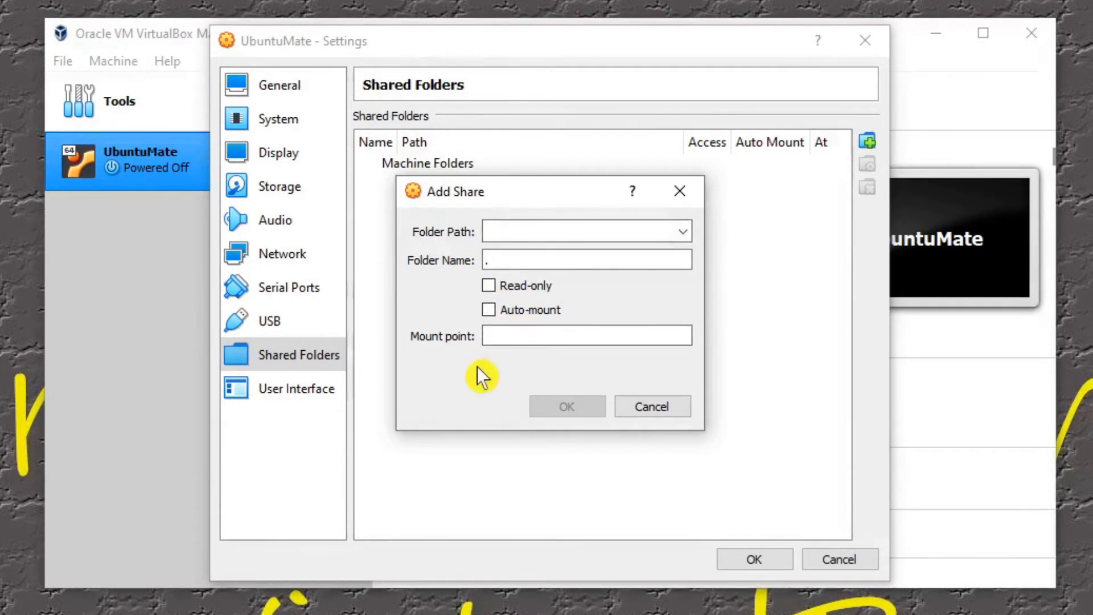
{"action": "left_click", "coordinate": [658, 414]}
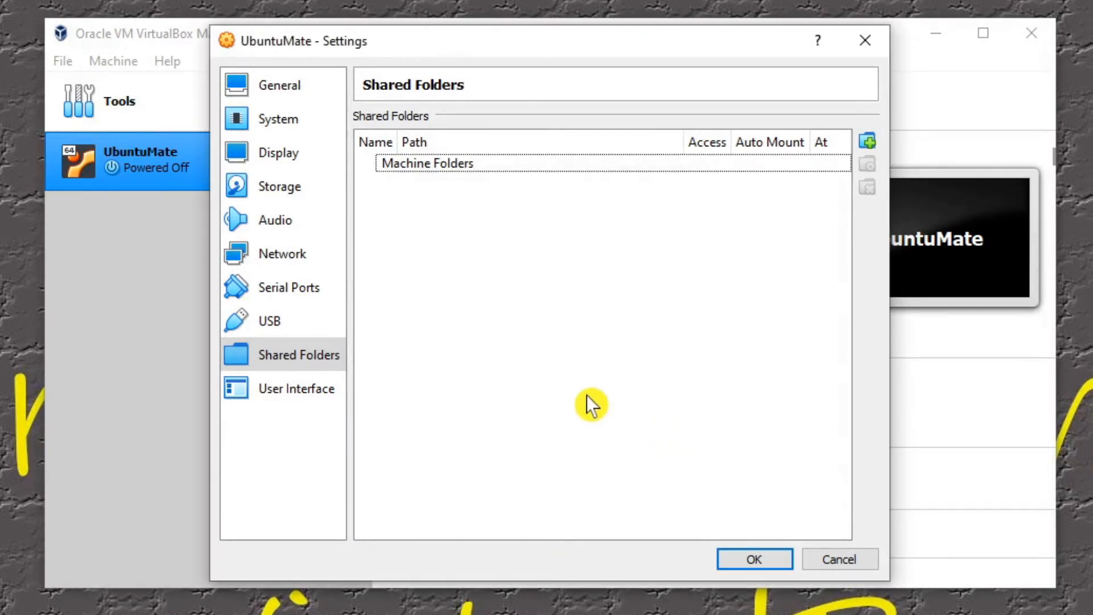
Step: Check the user interface and general settings of the virtual machine and save all its settings
{"action": "left_click", "coordinate": [274, 389]}
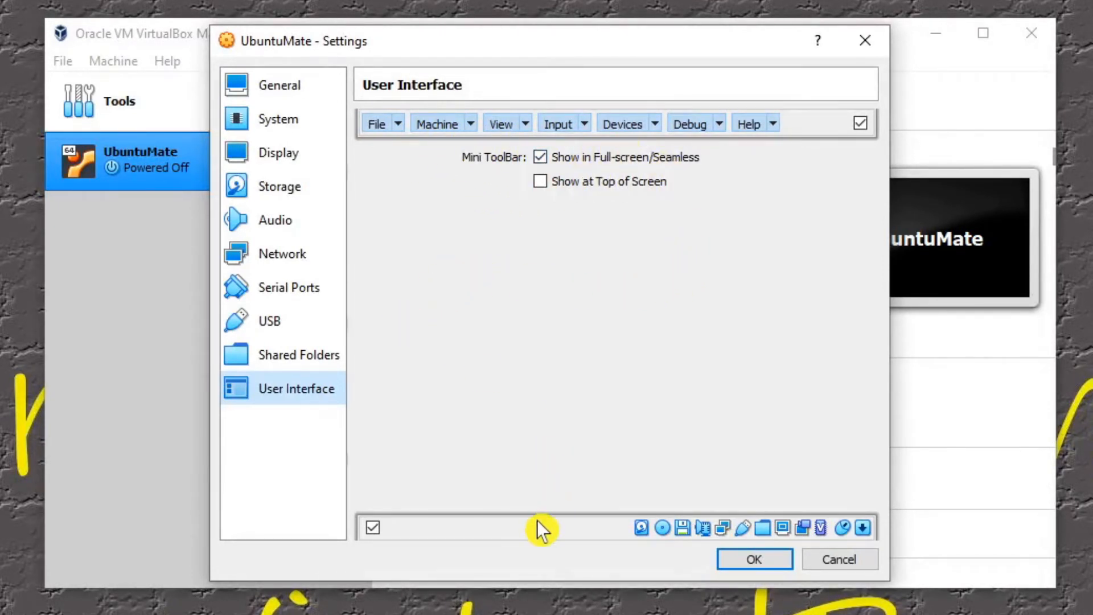
{"action": "left_click", "coordinate": [296, 85]}
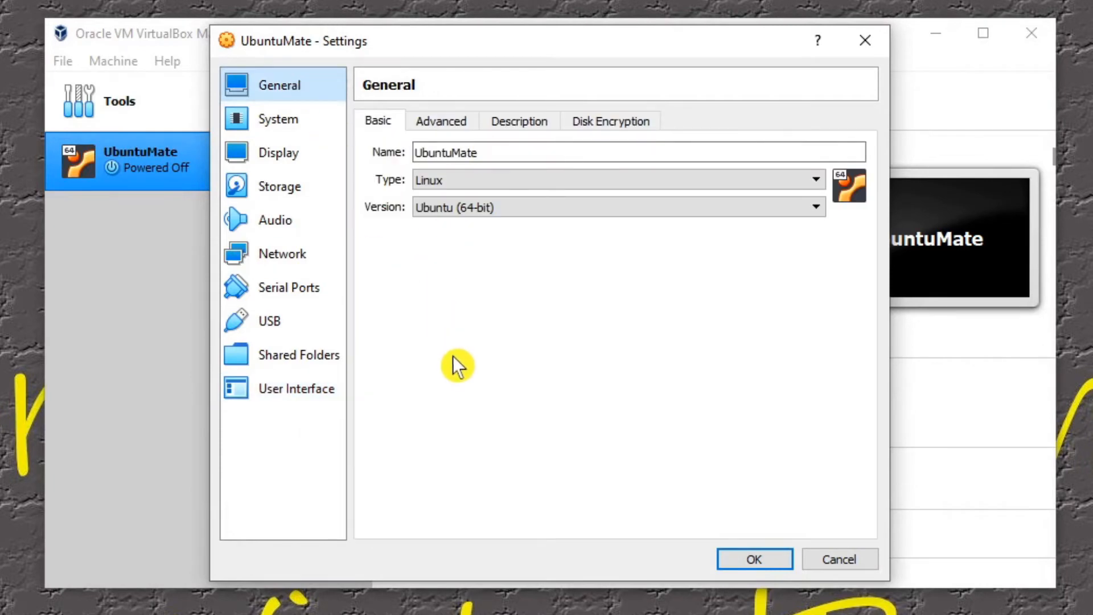
{"action": "left_click", "coordinate": [756, 561]}
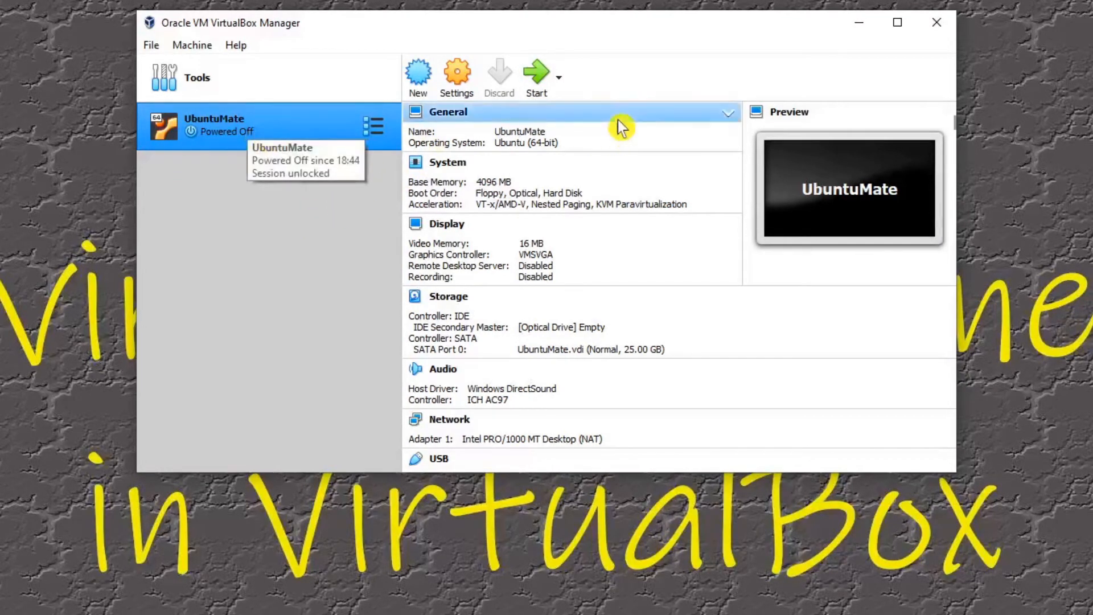
Step: Start the UbuntuMate virtual machine and check the available start-up disk choices
{"action": "left_click", "coordinate": [535, 77]}
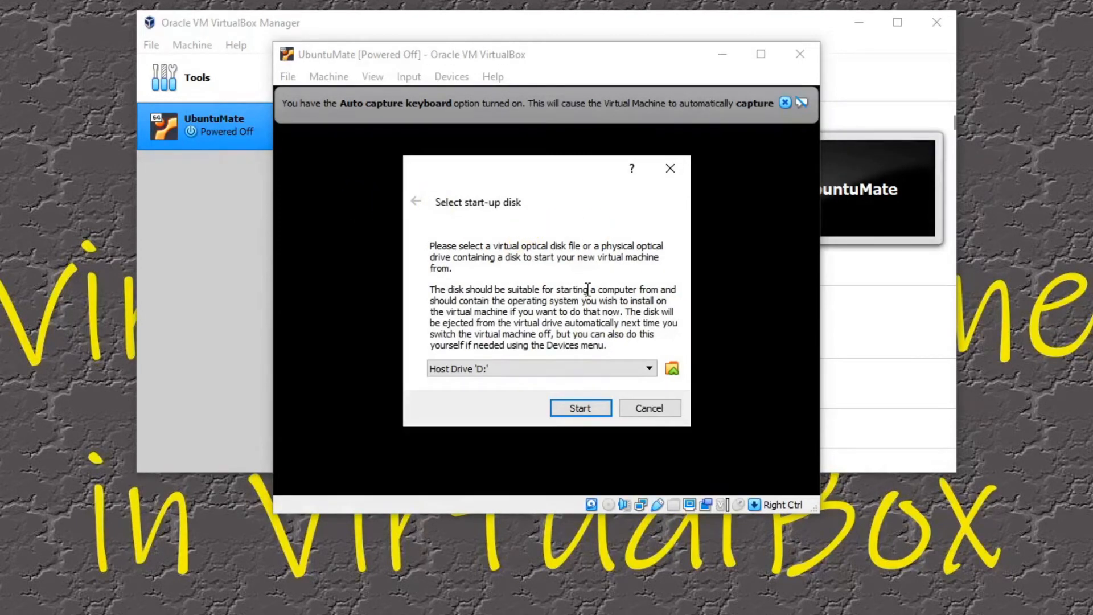
{"action": "left_click", "coordinate": [551, 377]}
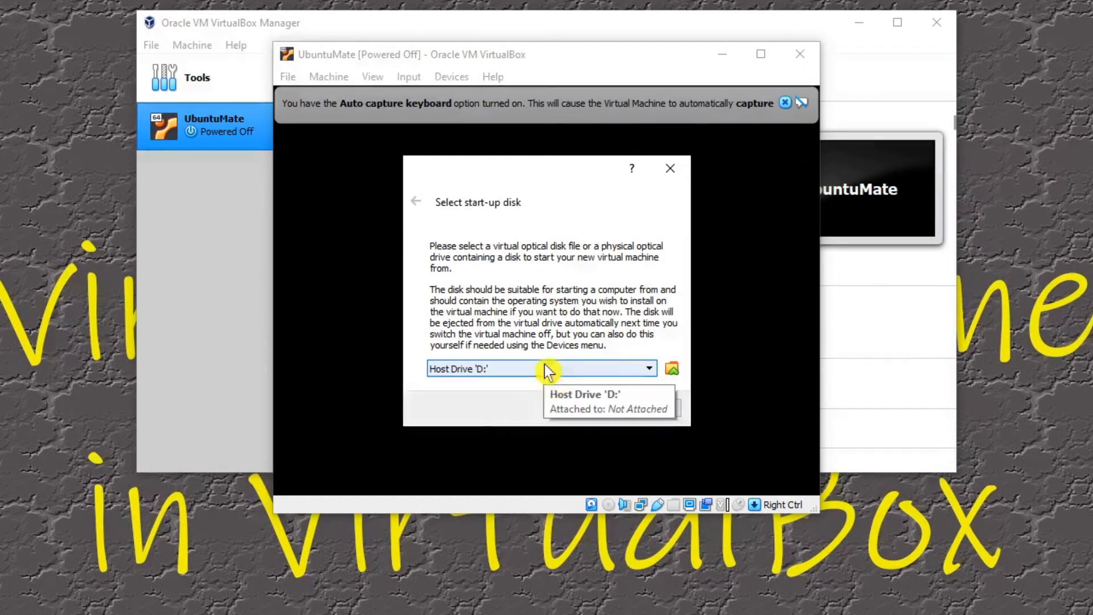
{"action": "left_click", "coordinate": [554, 370]}
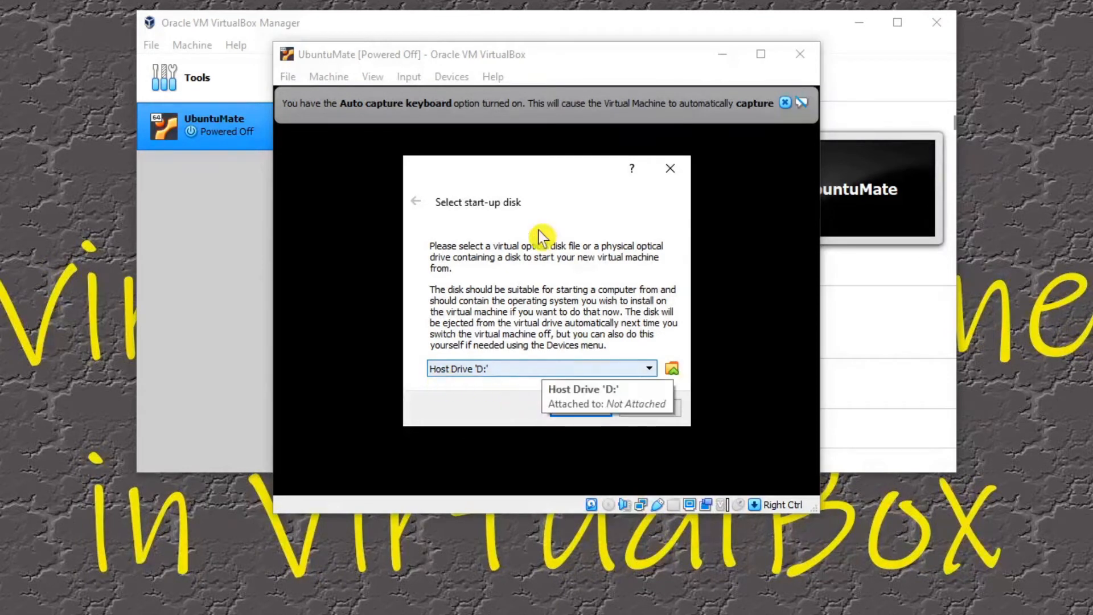
Step: Add the ubuntu-mate-18.04.4-desktop-amd64 disc image from the Downloads folder to the available optical disks
{"action": "left_click", "coordinate": [672, 369]}
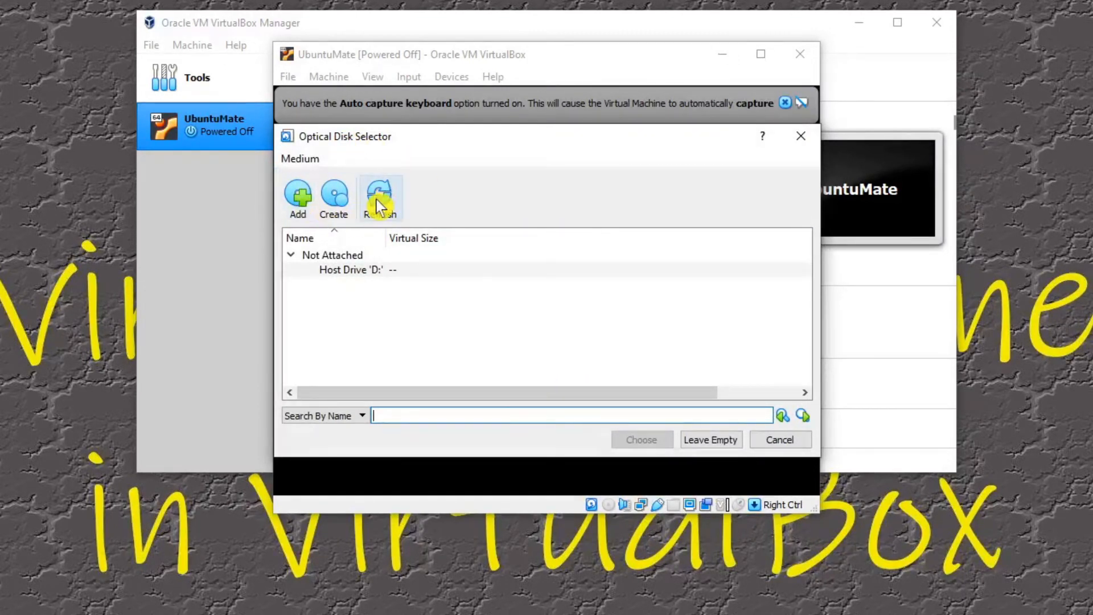
{"action": "left_click", "coordinate": [296, 199]}
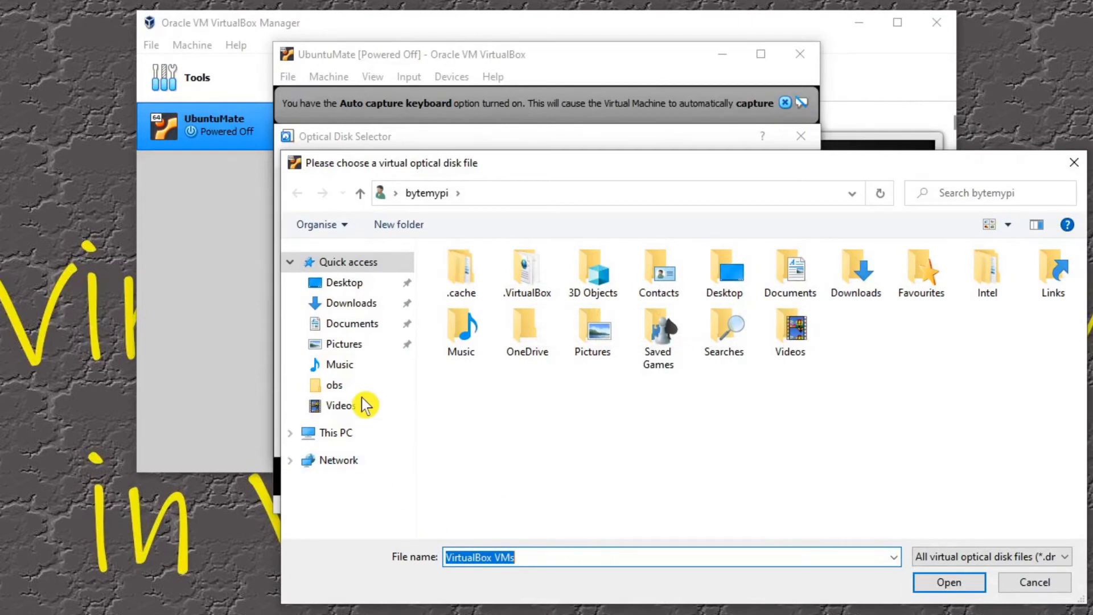
{"action": "left_click", "coordinate": [360, 328]}
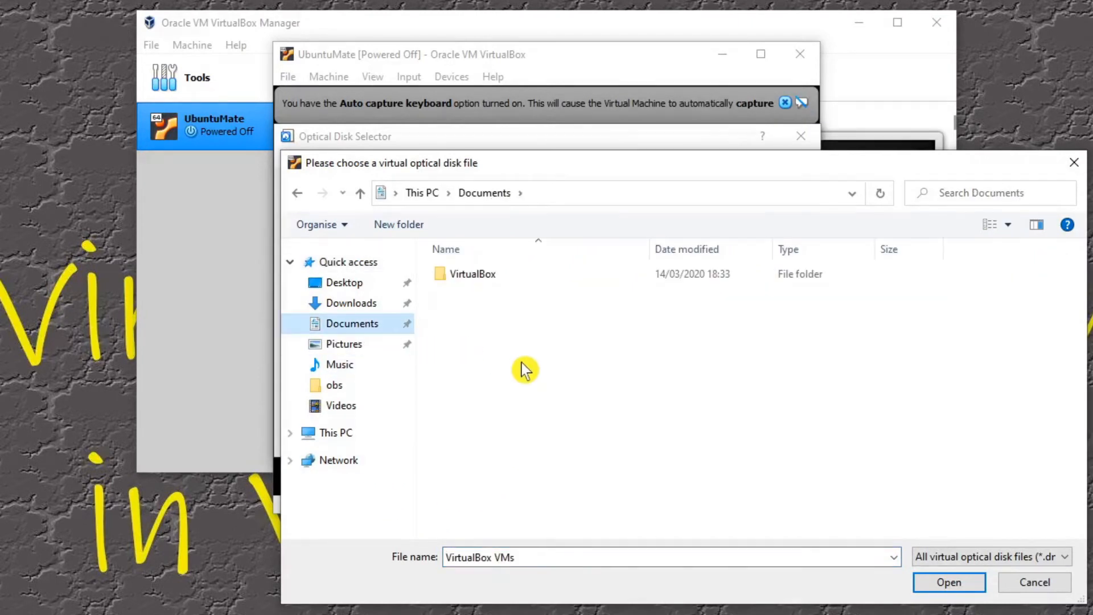
{"action": "left_click", "coordinate": [351, 305]}
{"action": "left_click", "coordinate": [495, 300]}
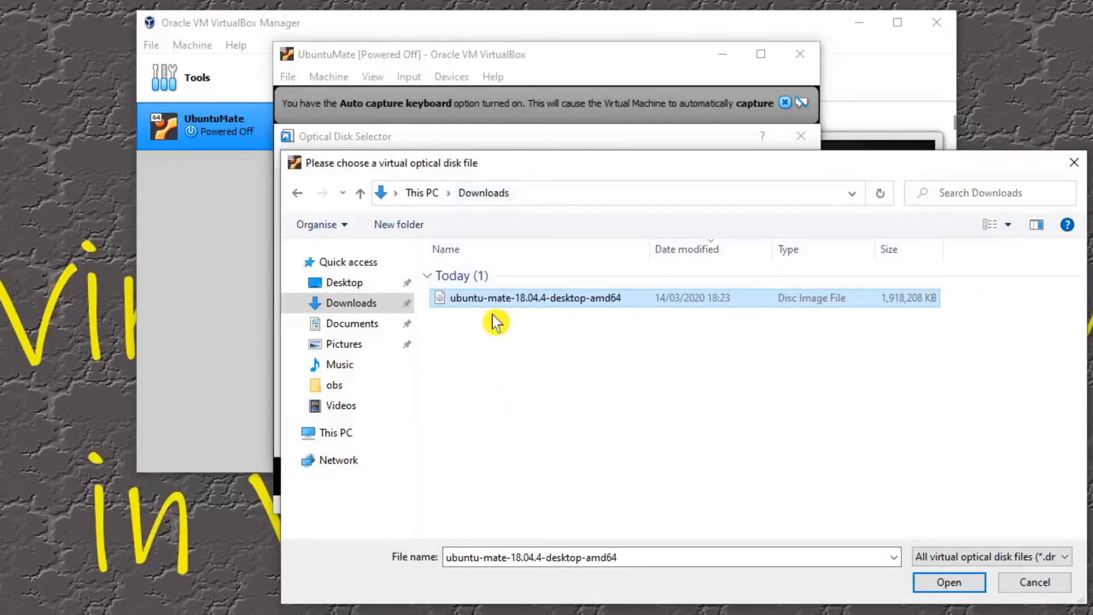
{"action": "left_click", "coordinate": [948, 582]}
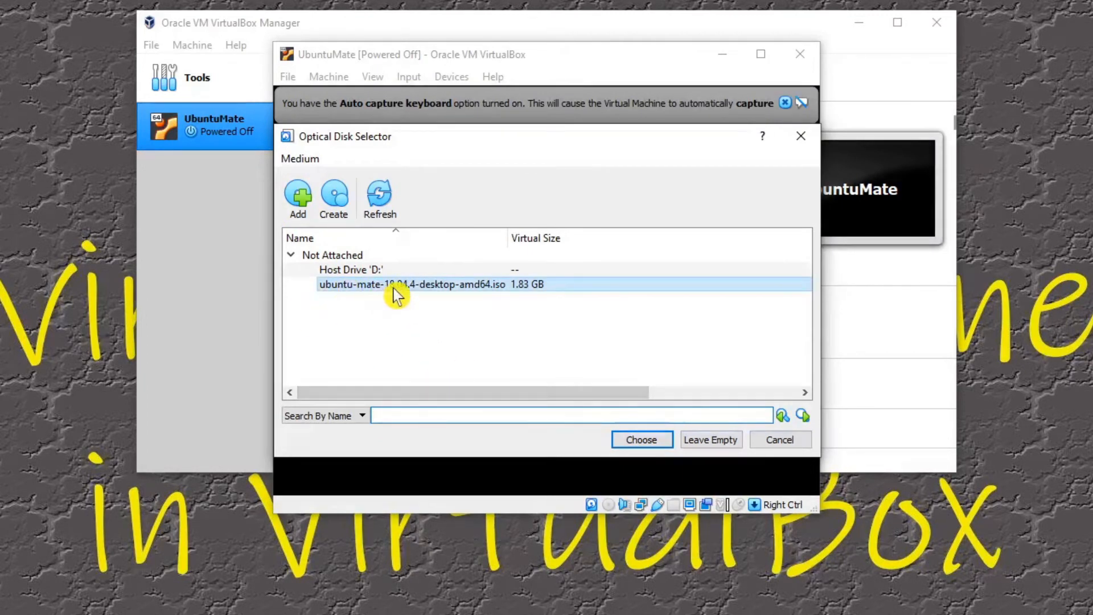
Step: Choose ubuntu-mate-18.04.4-desktop-amd64.iso as the start-up disk and boot the virtual machine from it, dismissing the keyboard capture notice
{"action": "left_click", "coordinate": [640, 441]}
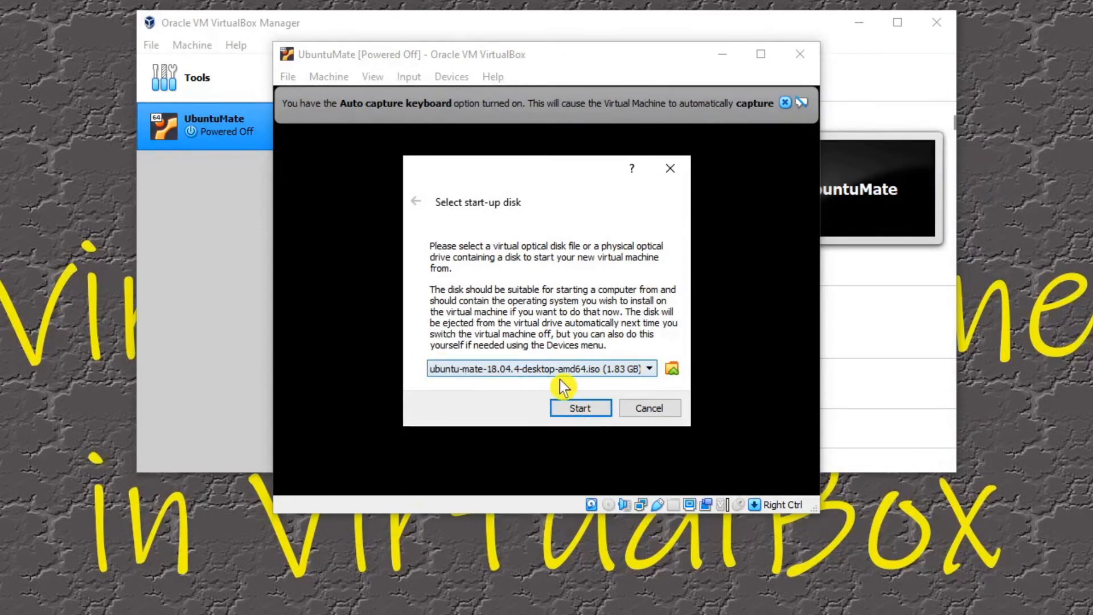
{"action": "left_click", "coordinate": [577, 410]}
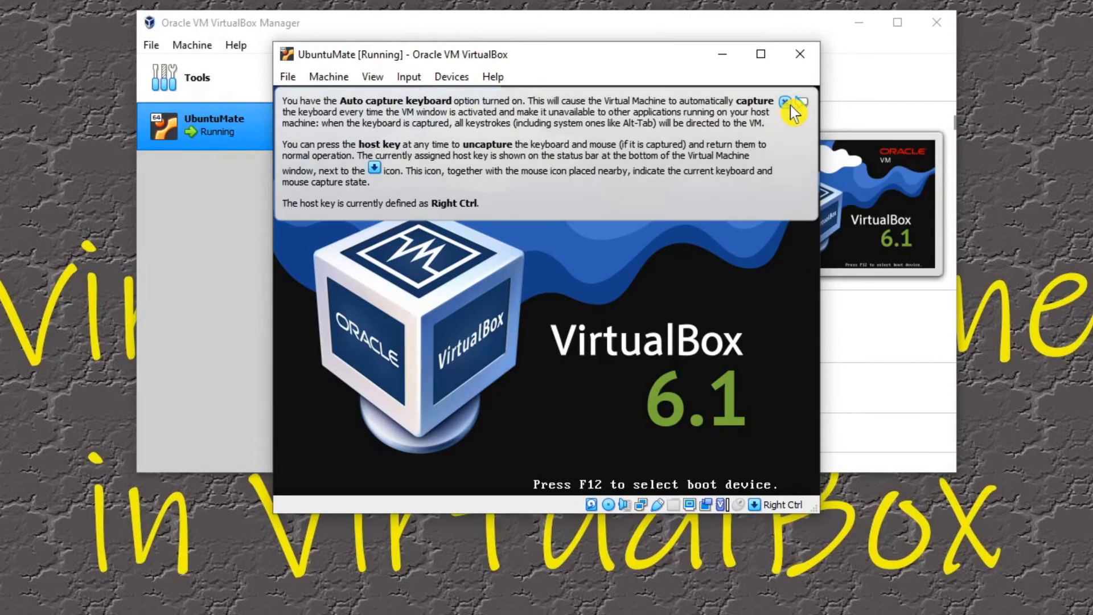
{"action": "left_click", "coordinate": [789, 103]}
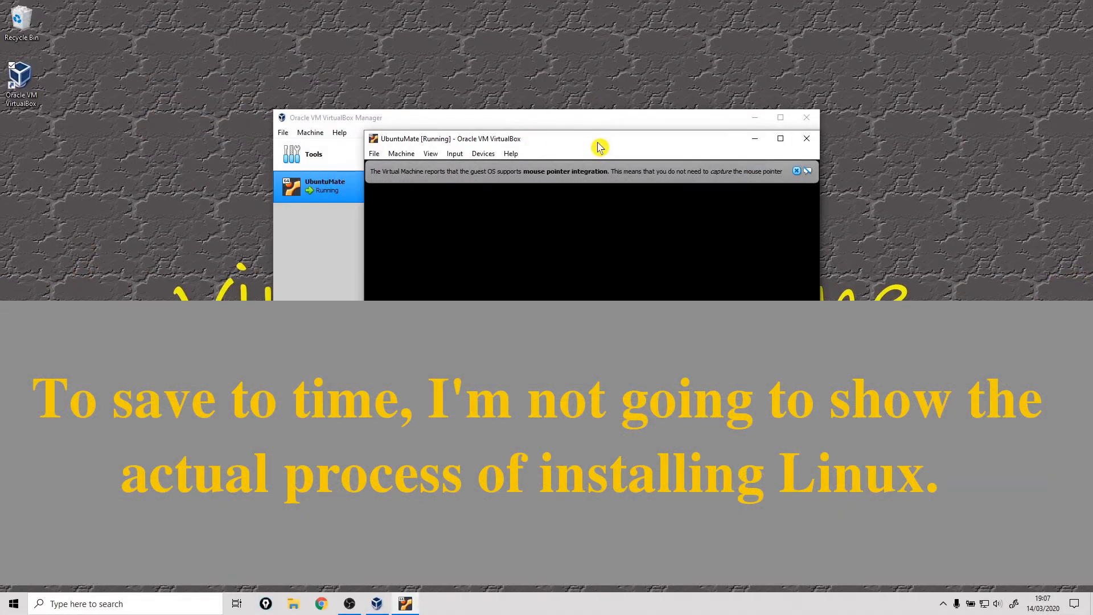
Step: Start the UbuntuMate virtual machine from the manager and boot the Ubuntu entry in GRUB
{"action": "mouse_move", "coordinate": [667, 220]}
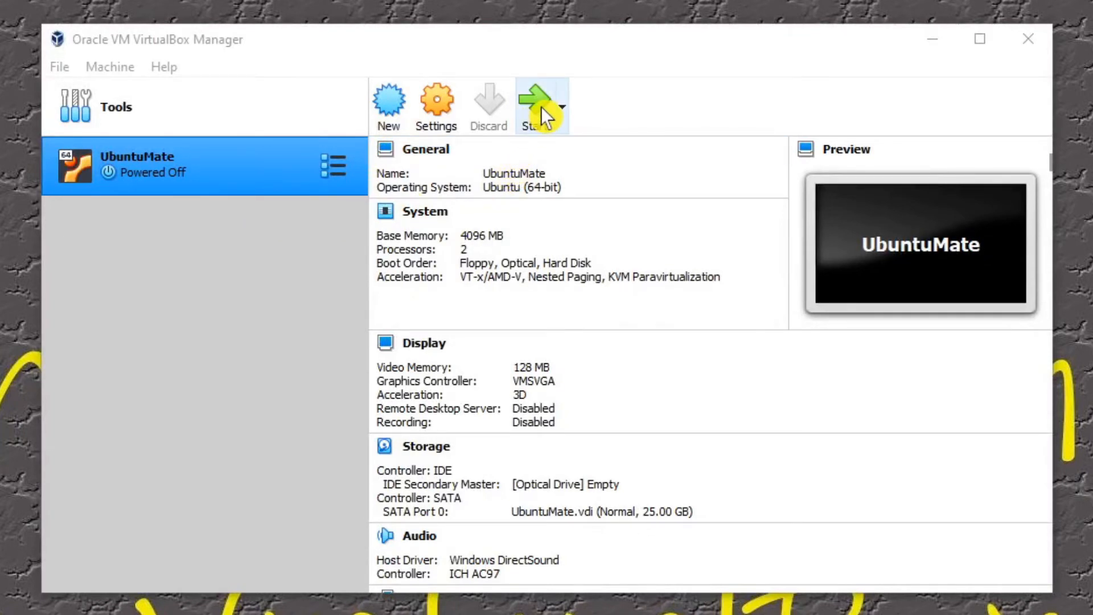
{"action": "double_click", "coordinate": [155, 169]}
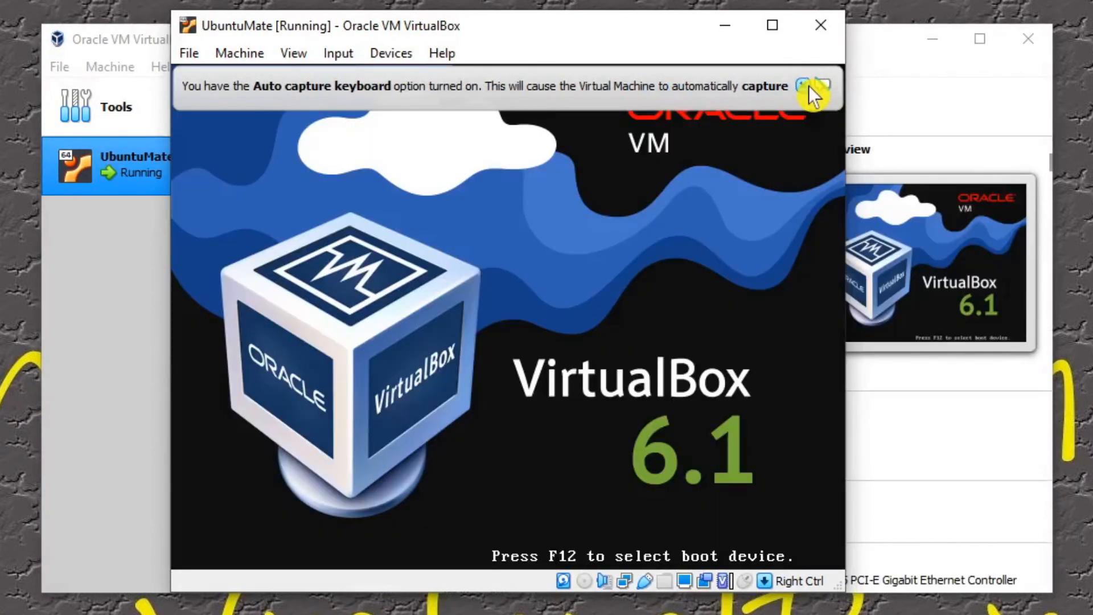
{"action": "left_click", "coordinate": [808, 86]}
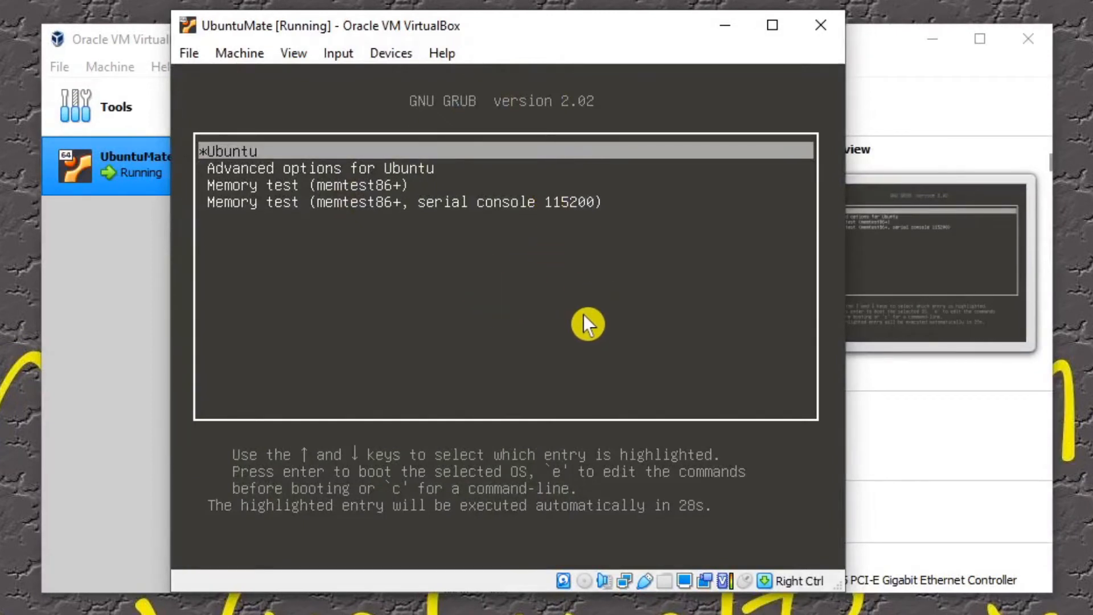
{"action": "key", "text": "Return"}
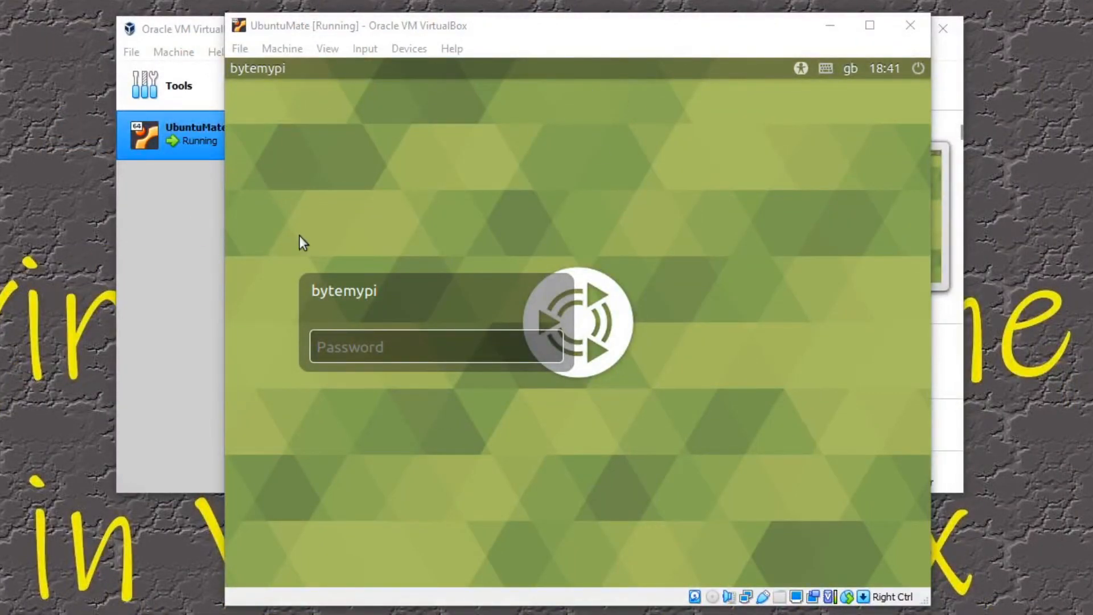
Step: Log in to Ubuntu MATE with the account password and close the Welcome window
{"action": "left_click", "coordinate": [345, 343]}
{"action": "type", "text": "*******"}
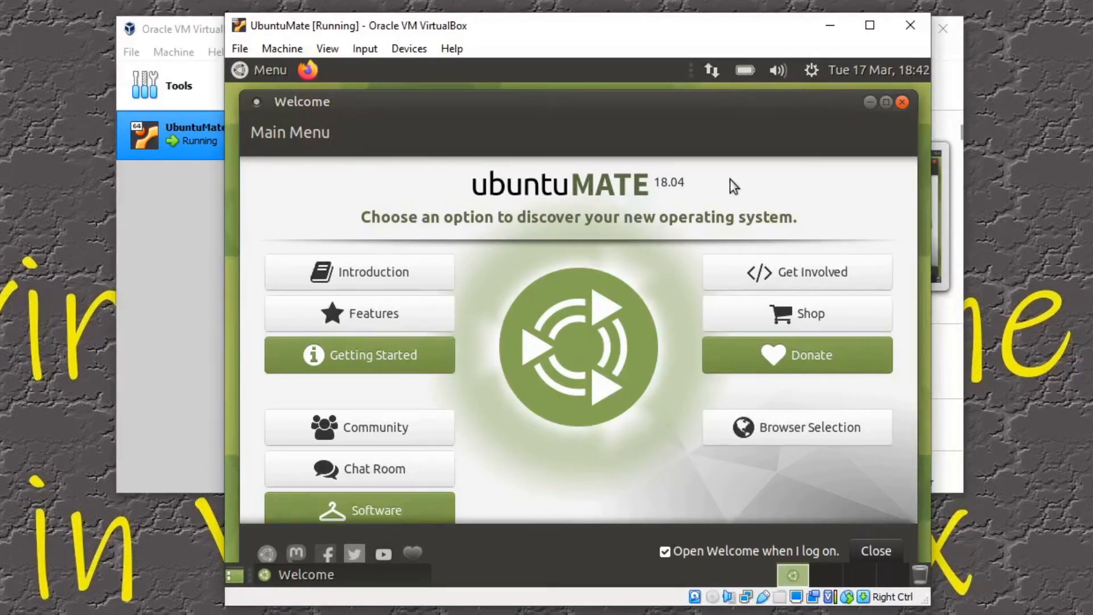
{"action": "left_click", "coordinate": [900, 102]}
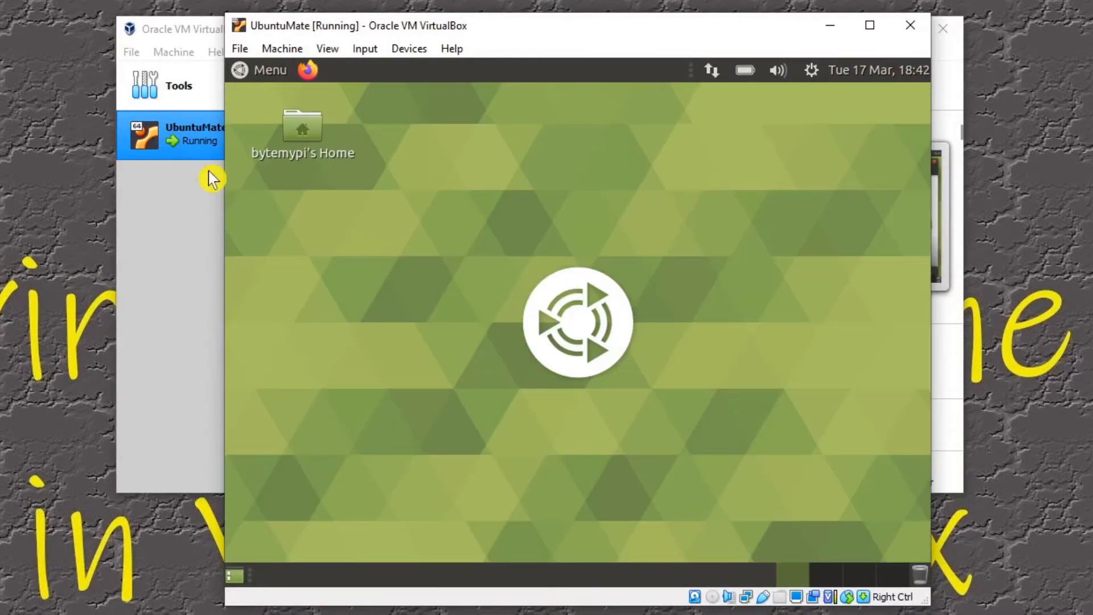
Step: Examine Ubuntu MATE's shutdown options and the virtual machine's close options, cancelling both dialogs
{"action": "left_click", "coordinate": [254, 69]}
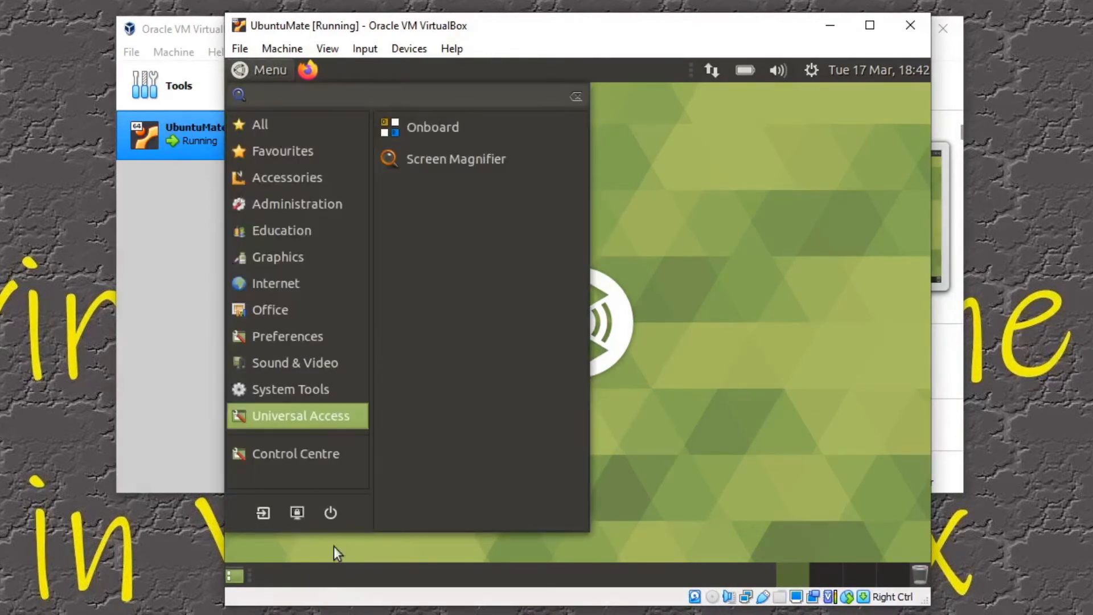
{"action": "left_click", "coordinate": [330, 514]}
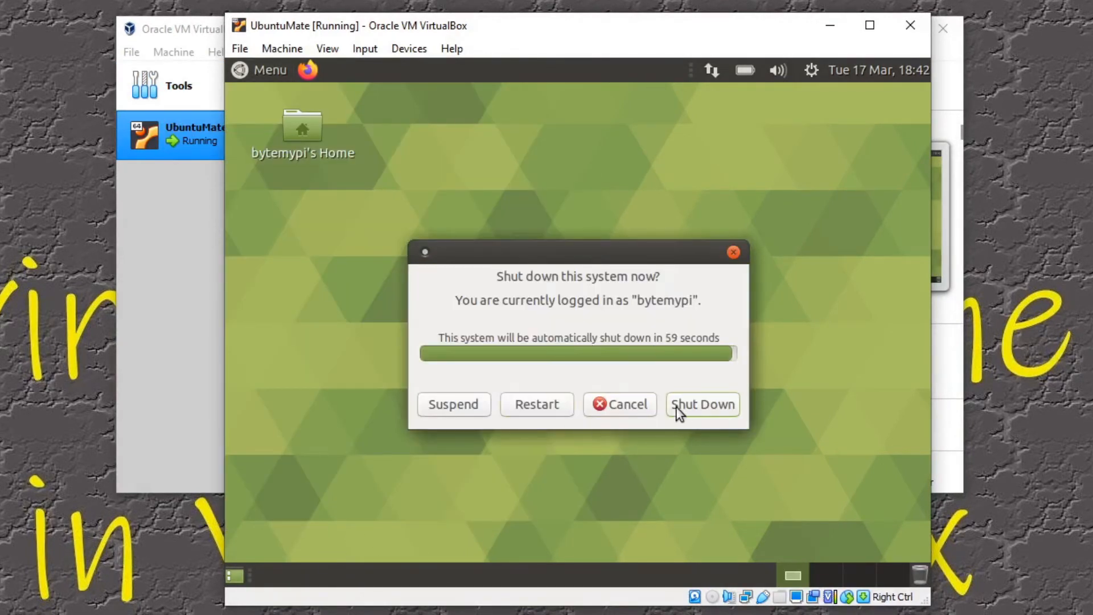
{"action": "left_click", "coordinate": [616, 408]}
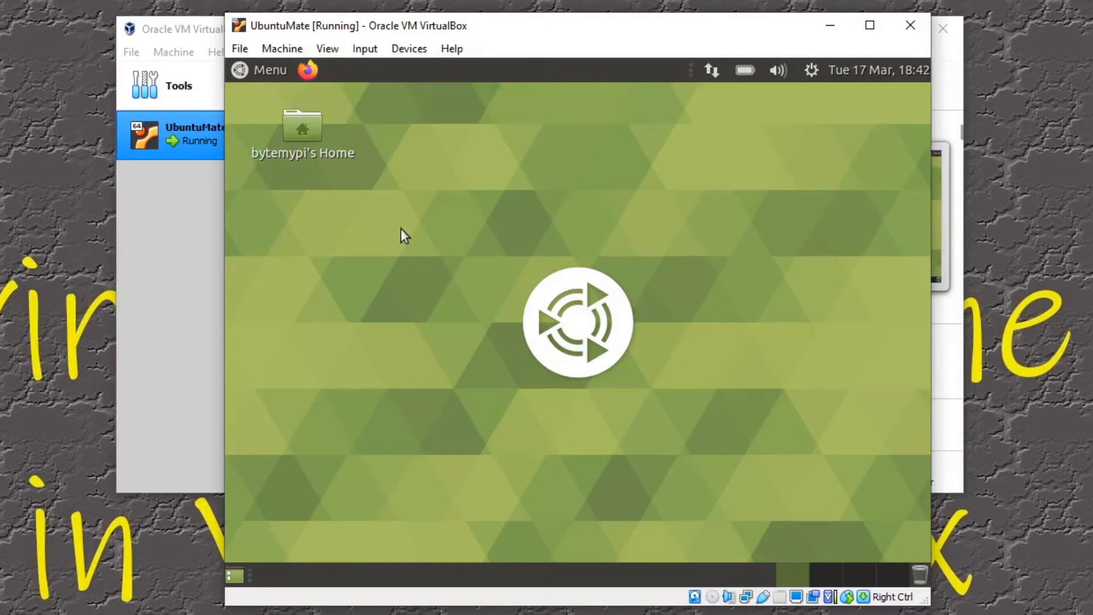
{"action": "left_click", "coordinate": [916, 34]}
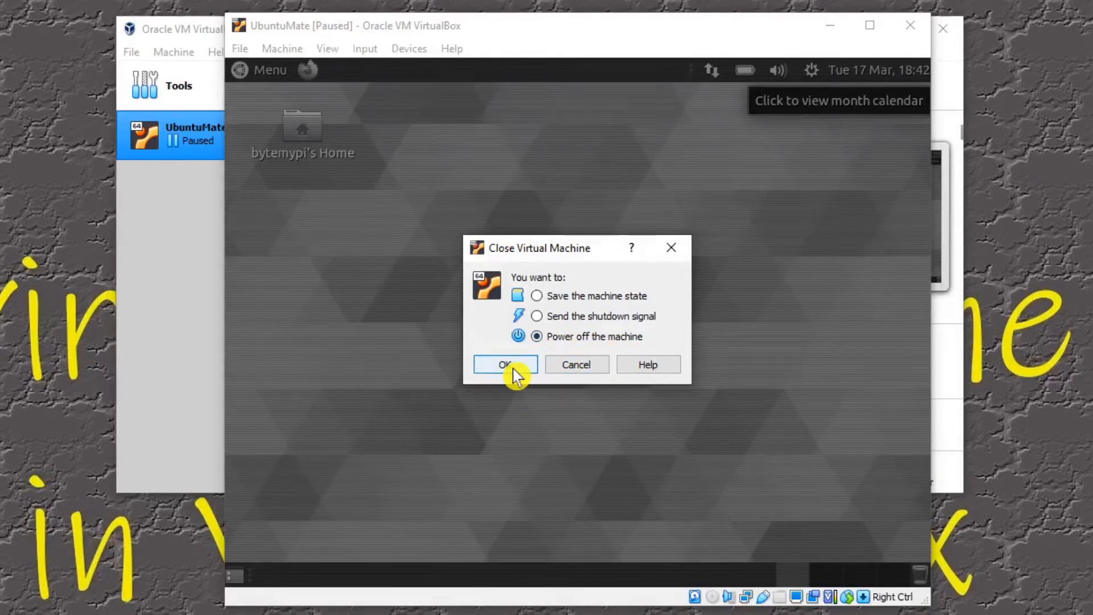
{"action": "left_click", "coordinate": [578, 365]}
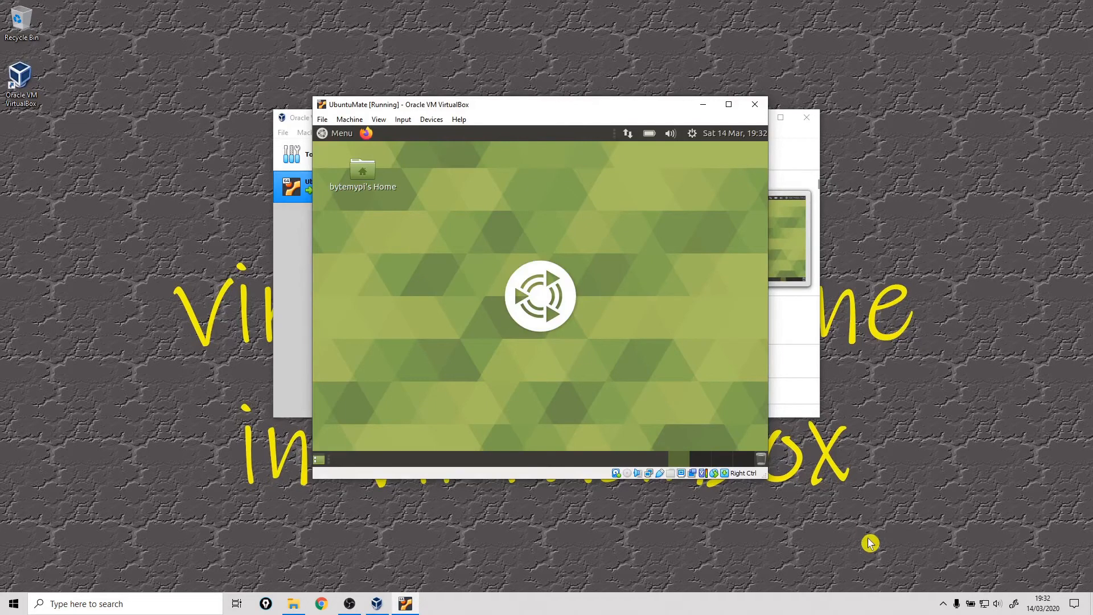
Step: Enlarge and reposition the UbuntuMate virtual machine window, and close the Welcome window inside it
{"action": "left_click_drag", "start_coordinate": [765, 477], "coordinate": [948, 563]}
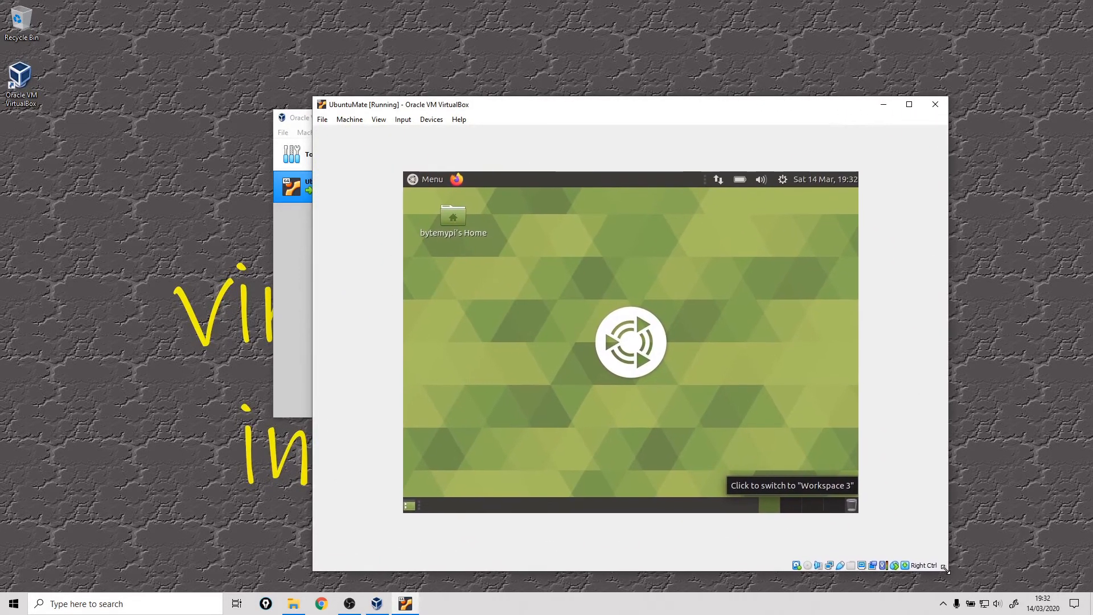
{"action": "left_click_drag", "start_coordinate": [520, 110], "coordinate": [431, 88]}
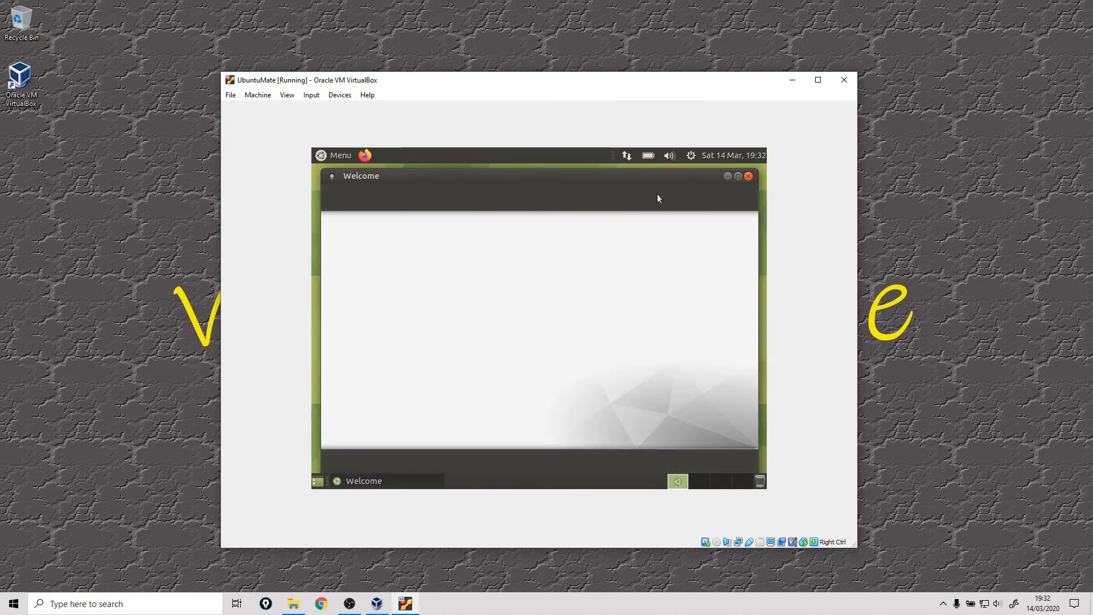
{"action": "left_click", "coordinate": [747, 177]}
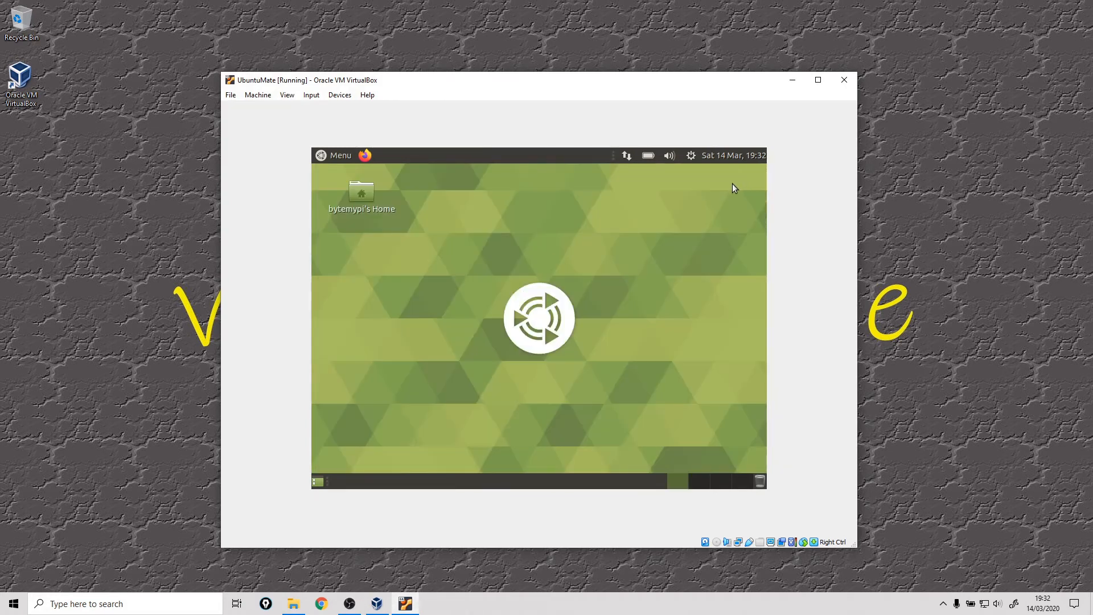
{"action": "left_click", "coordinate": [332, 158]}
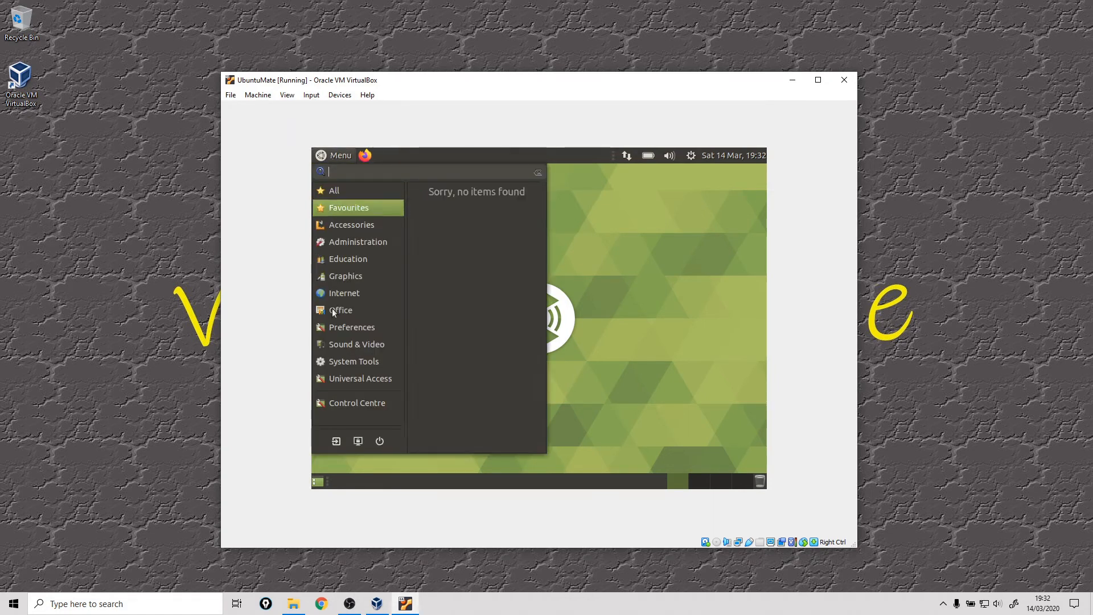
{"action": "left_click", "coordinate": [609, 365]}
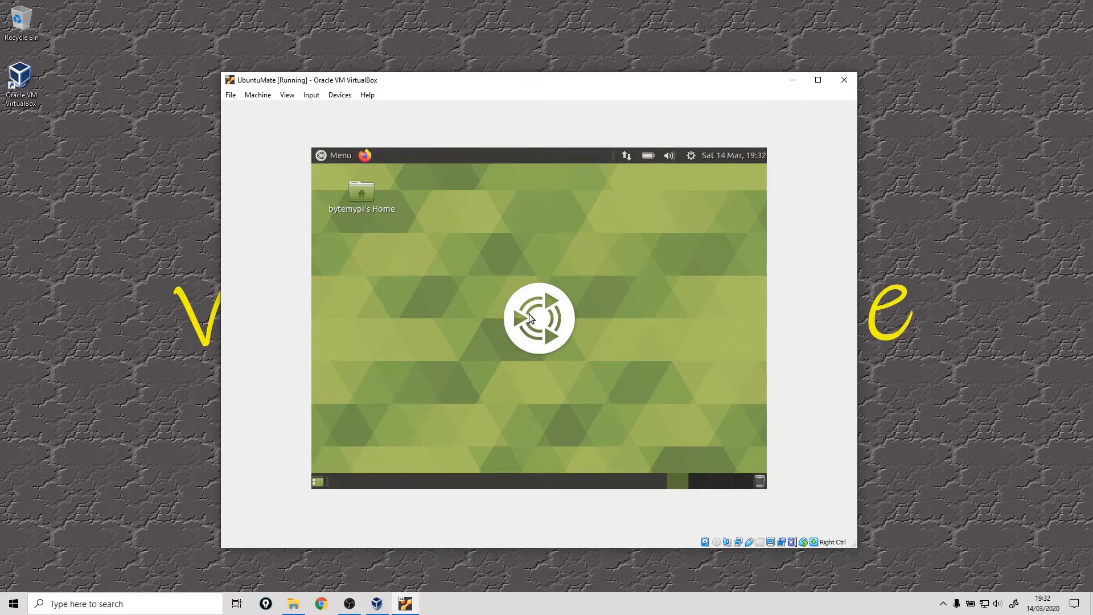
Step: Insert the Guest Additions CD image into the virtual machine and run its autorun software from VBox_GAs_6.1.4
{"action": "left_click", "coordinate": [337, 97]}
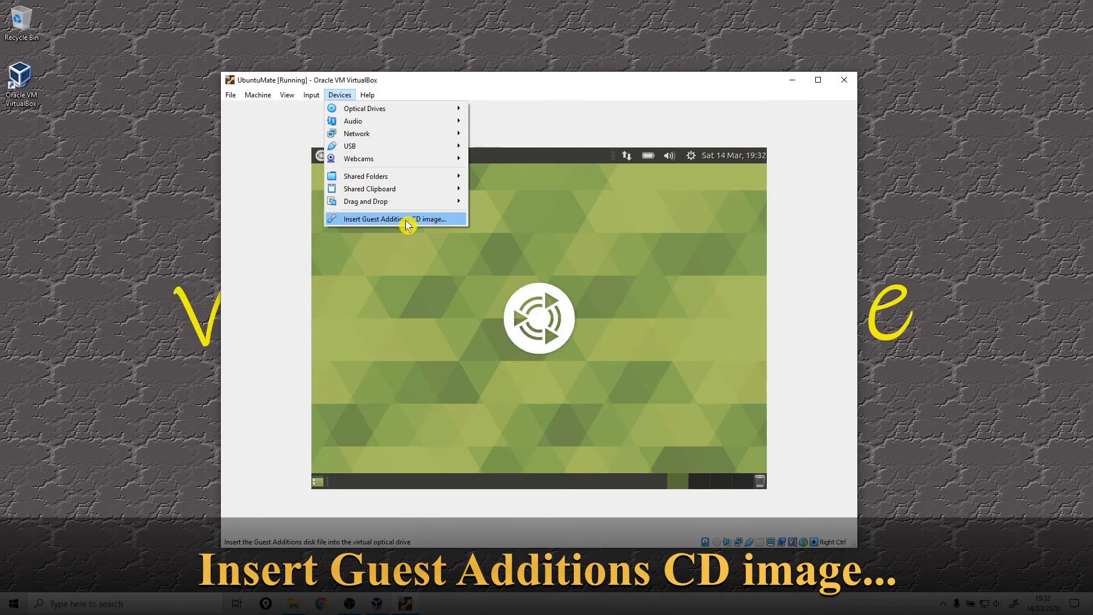
{"action": "left_click", "coordinate": [407, 222]}
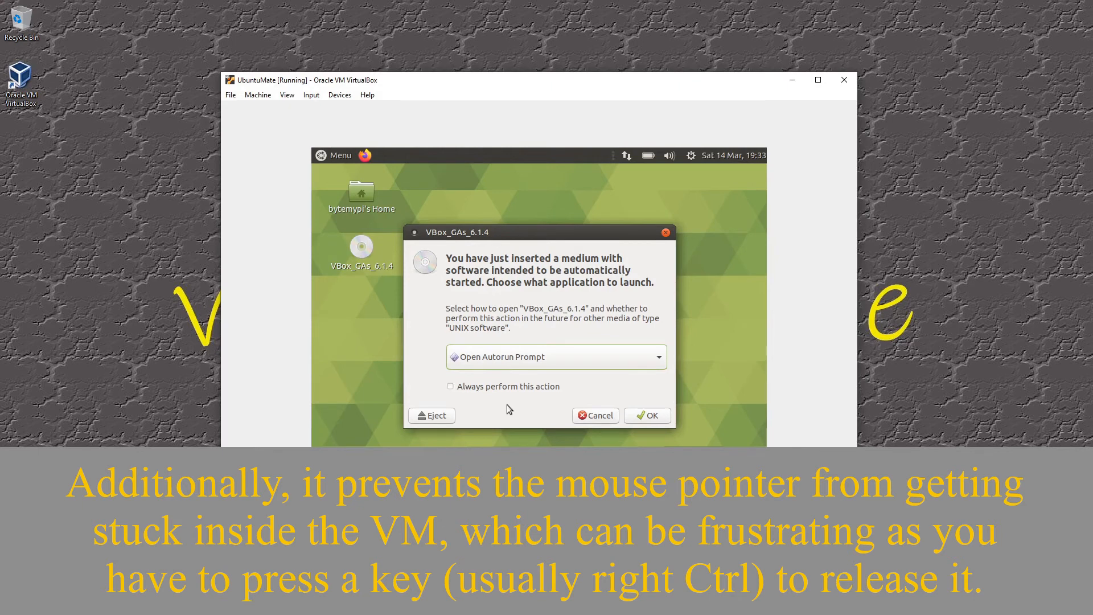
{"action": "left_click", "coordinate": [649, 416]}
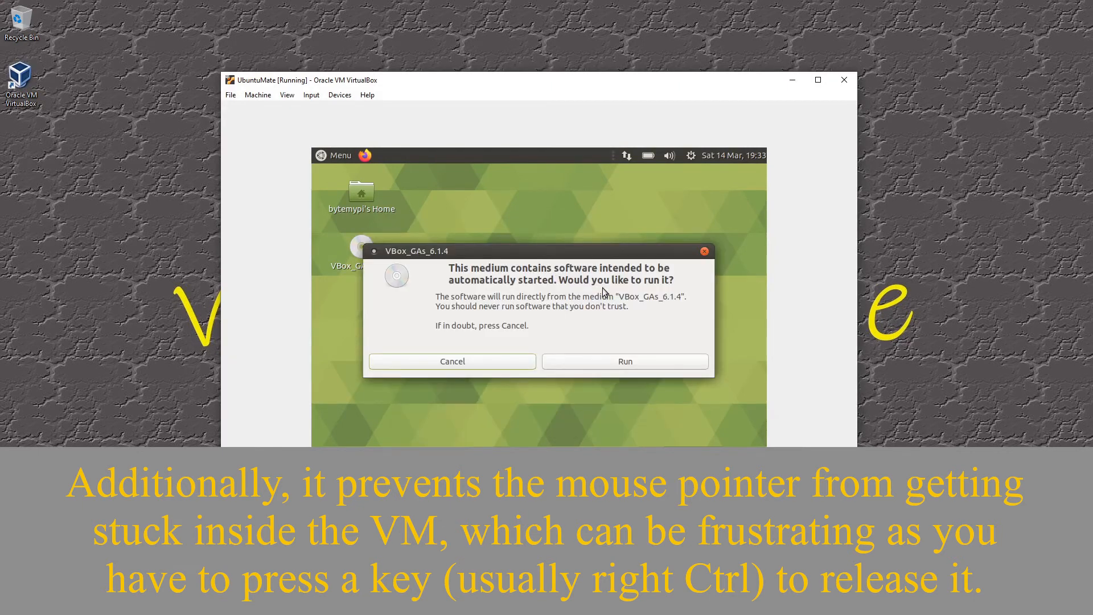
{"action": "left_click", "coordinate": [618, 362]}
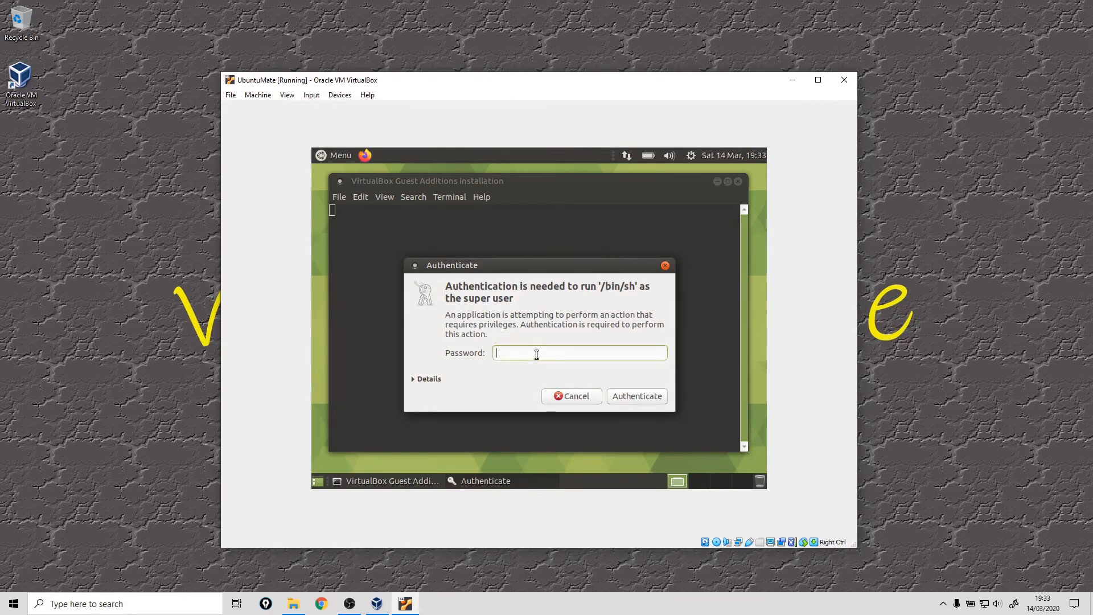
Step: Authorise the Guest Additions installation with the account password and close the installer terminal once it has finished
{"action": "type", "text": "******"}
{"action": "key", "text": "Return"}
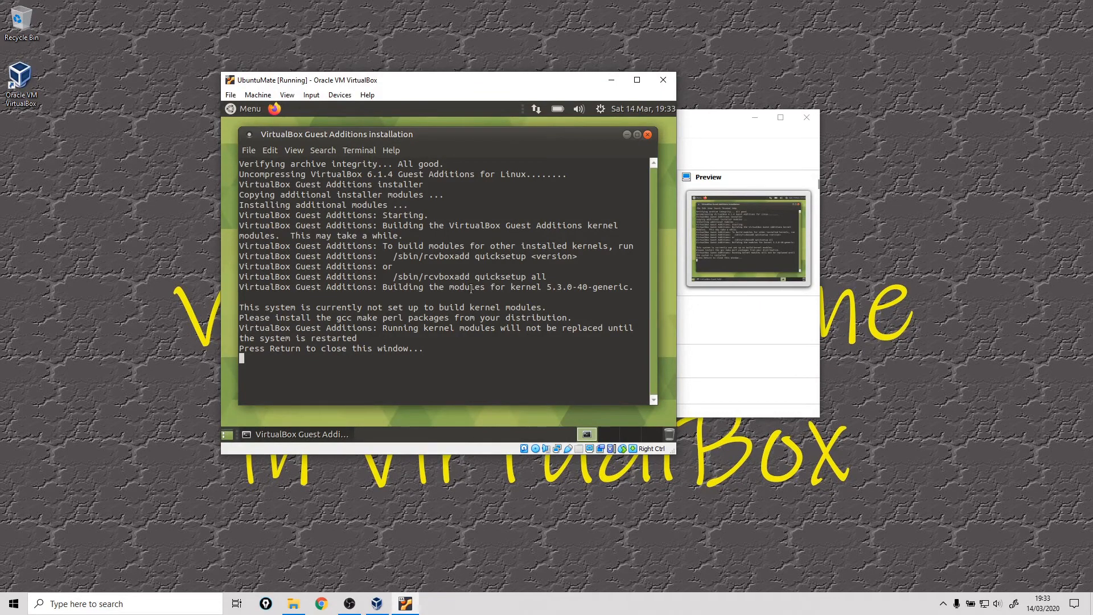
{"action": "key", "text": "Return"}
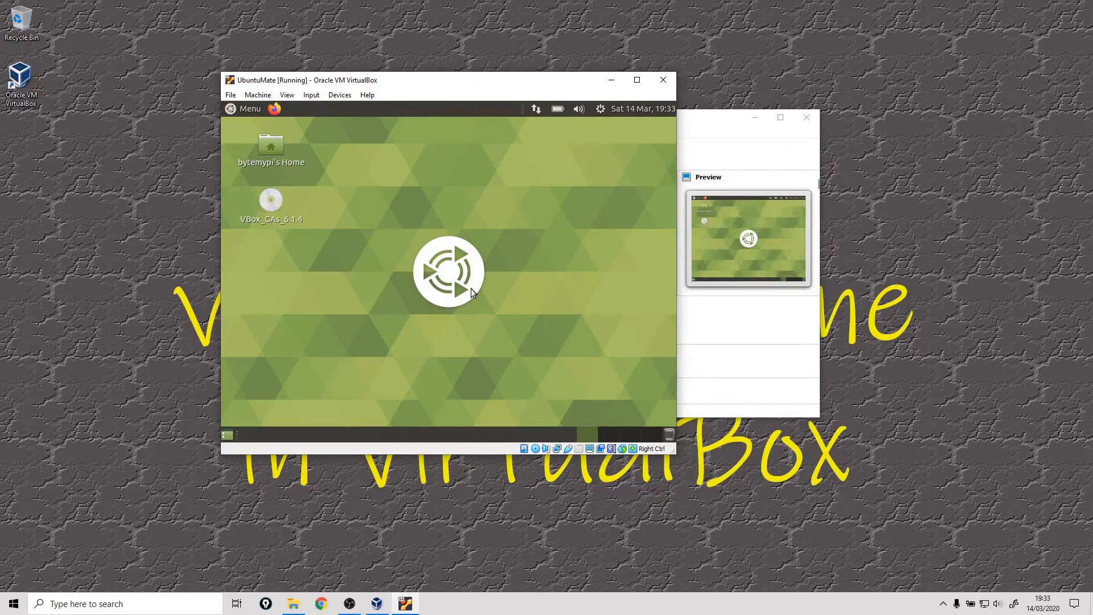
Step: Restart Ubuntu MATE from inside the virtual machine and reposition its window while it boots
{"action": "left_click", "coordinate": [243, 111]}
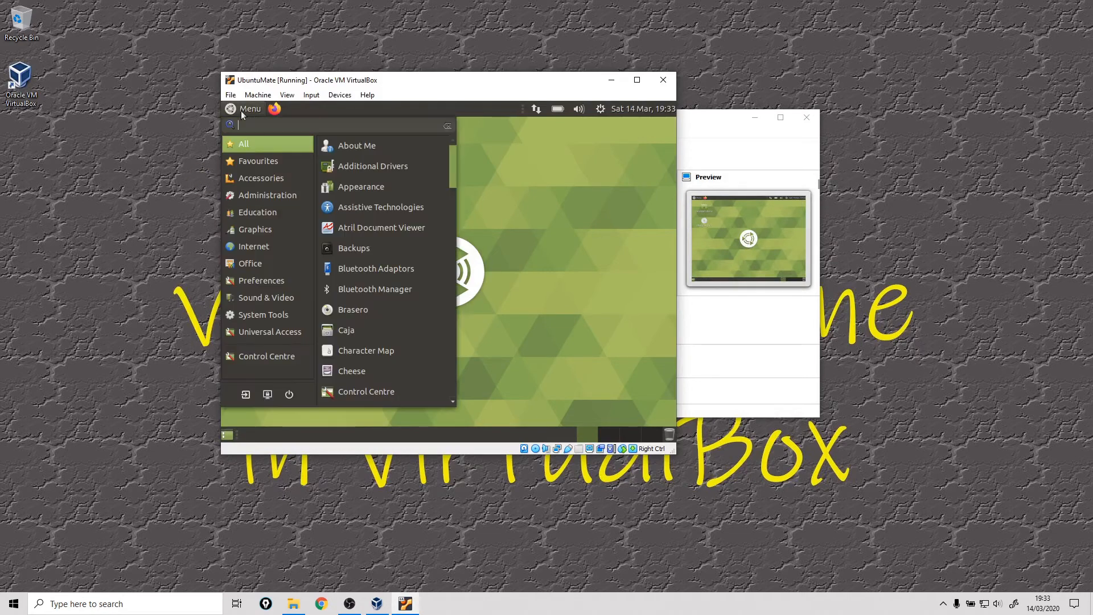
{"action": "left_click", "coordinate": [291, 394]}
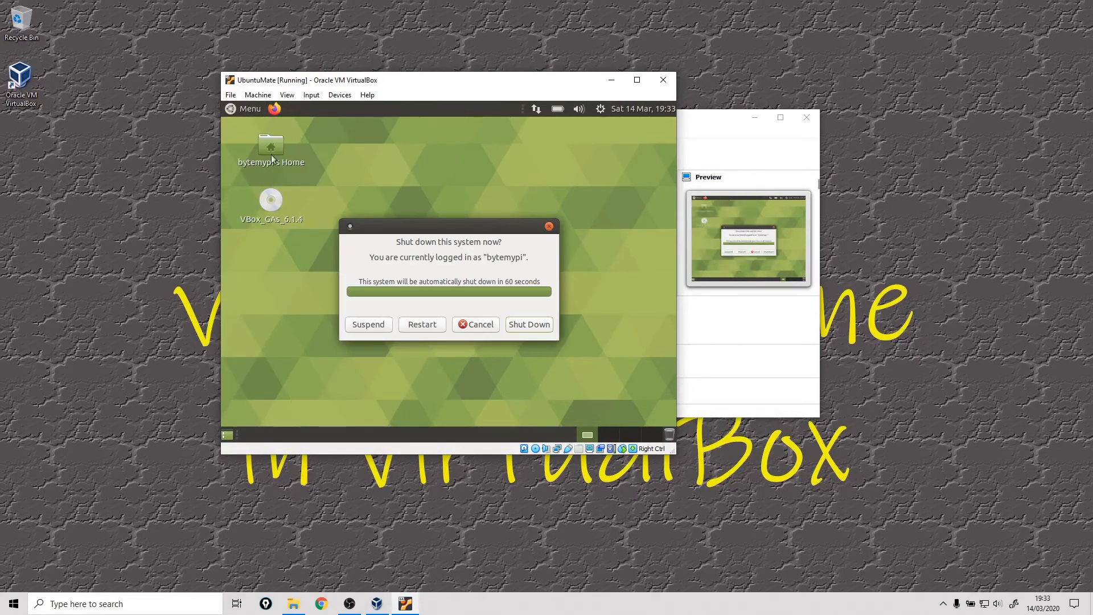
{"action": "left_click", "coordinate": [418, 329]}
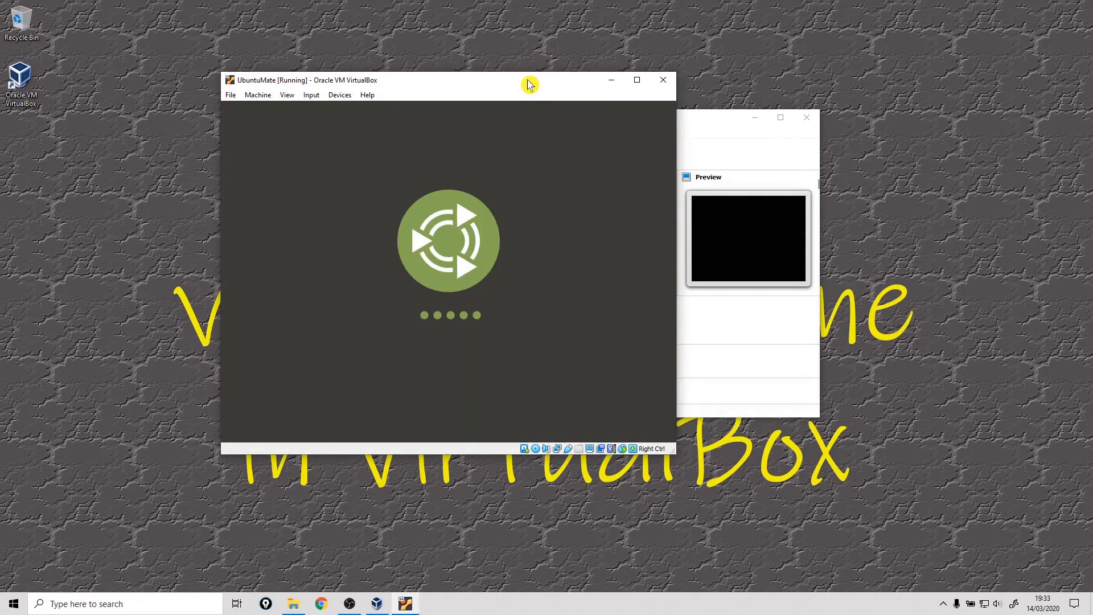
{"action": "left_click_drag", "start_coordinate": [524, 80], "coordinate": [634, 86]}
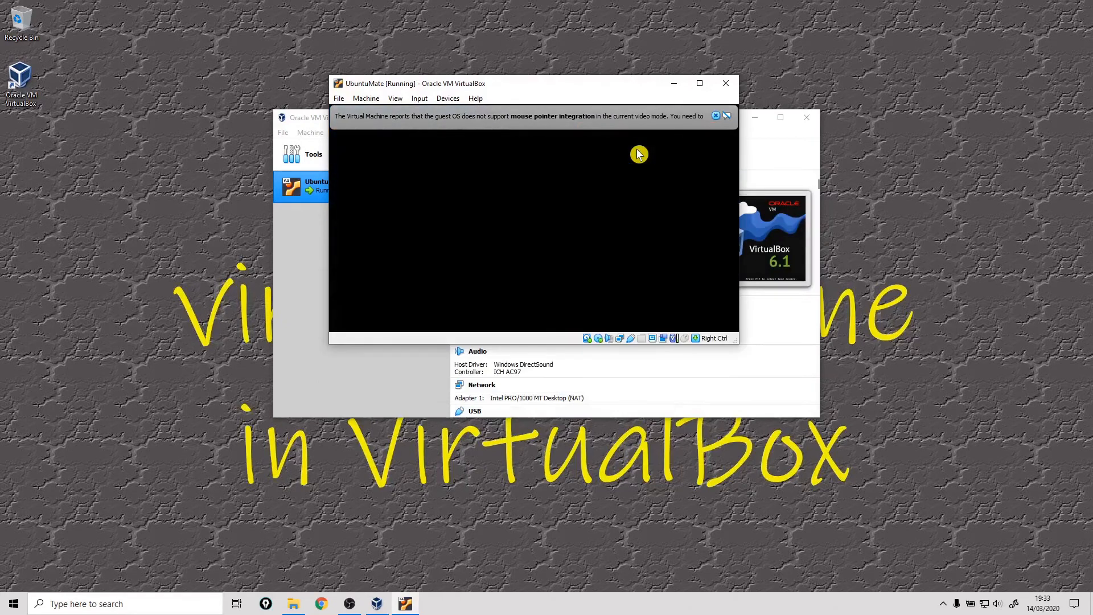
{"action": "left_click", "coordinate": [678, 119]}
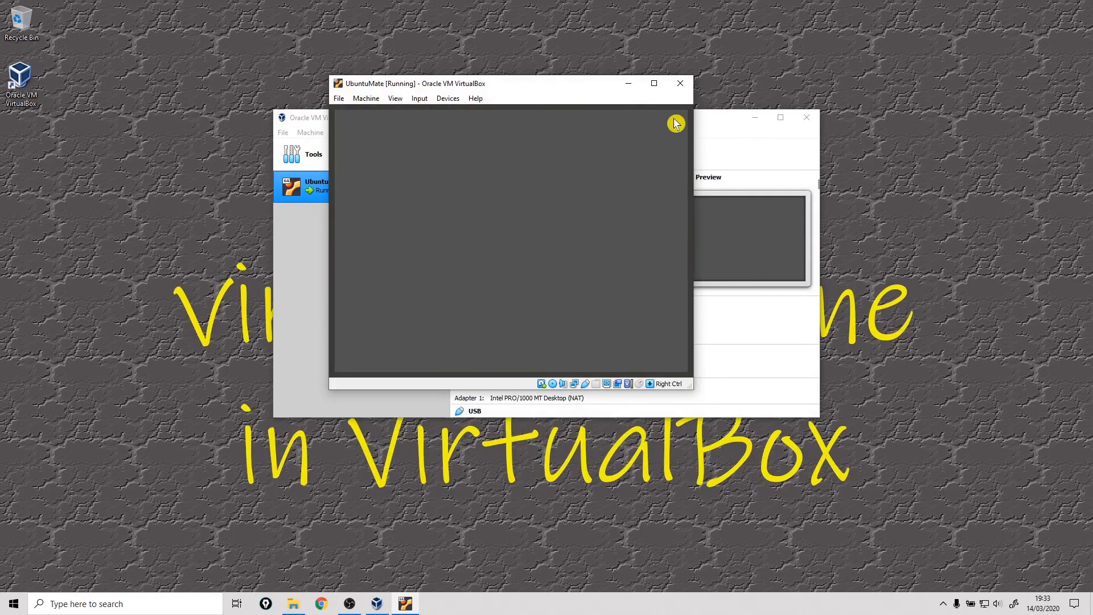
{"action": "left_click_drag", "start_coordinate": [528, 90], "coordinate": [555, 103]}
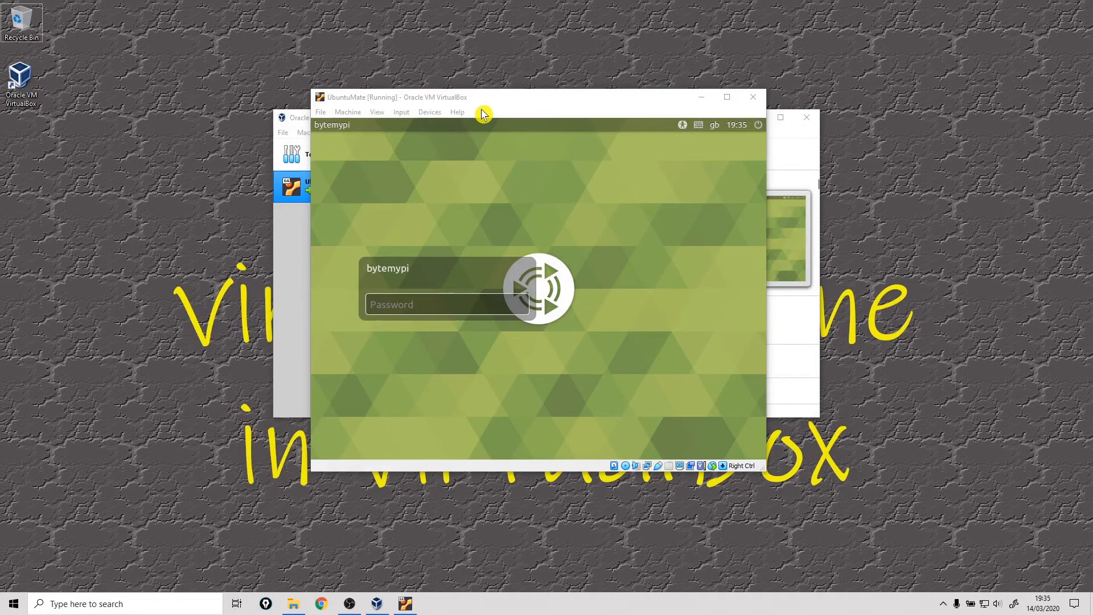
Step: Move the virtual machine window towards a corner of the desktop and enlarge it to cover most of the screen
{"action": "left_click_drag", "start_coordinate": [487, 105], "coordinate": [237, 32]}
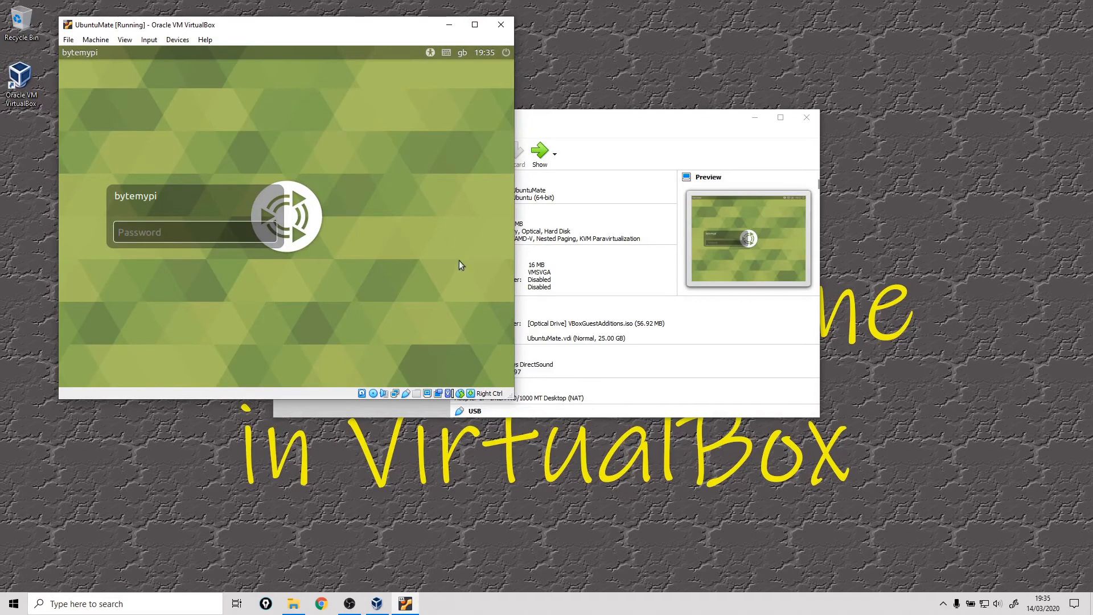
{"action": "left_click_drag", "start_coordinate": [511, 396], "coordinate": [734, 496]}
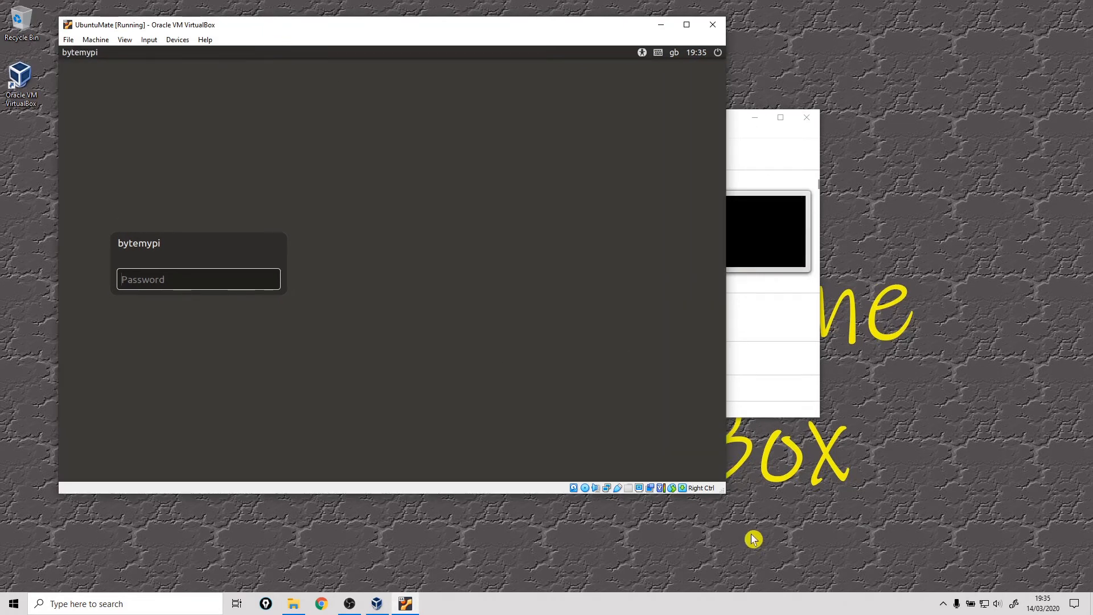
{"action": "left_click_drag", "start_coordinate": [723, 492], "coordinate": [1002, 566]}
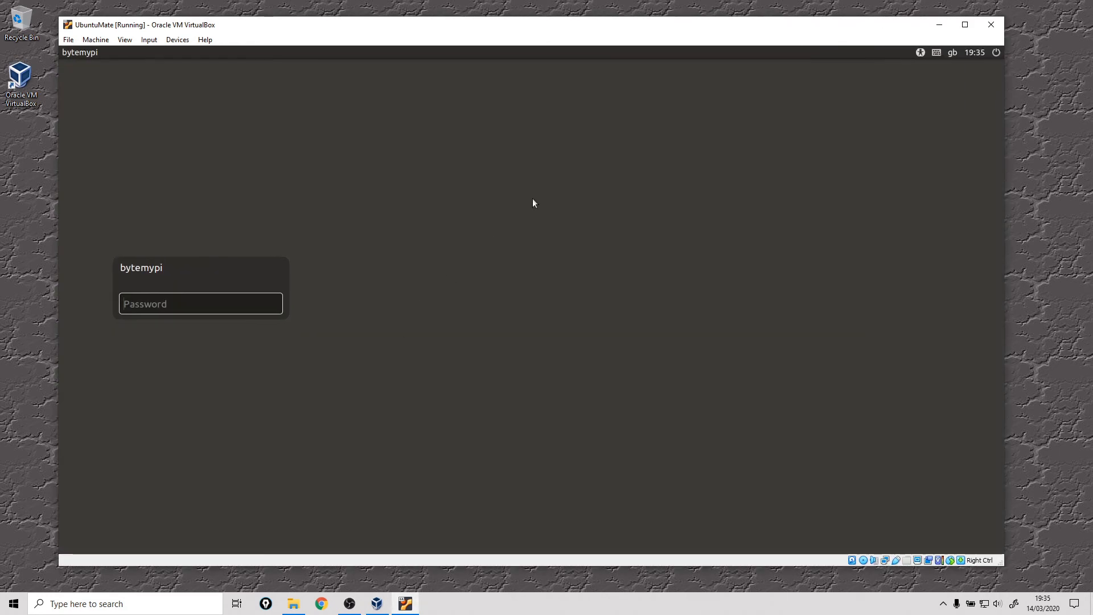
{"action": "mouse_move", "coordinate": [502, 32]}
{"action": "left_mouse_down"}
{"action": "mouse_move", "coordinate": [534, 36]}
{"action": "mouse_move", "coordinate": [515, 33]}
{"action": "left_mouse_up"}
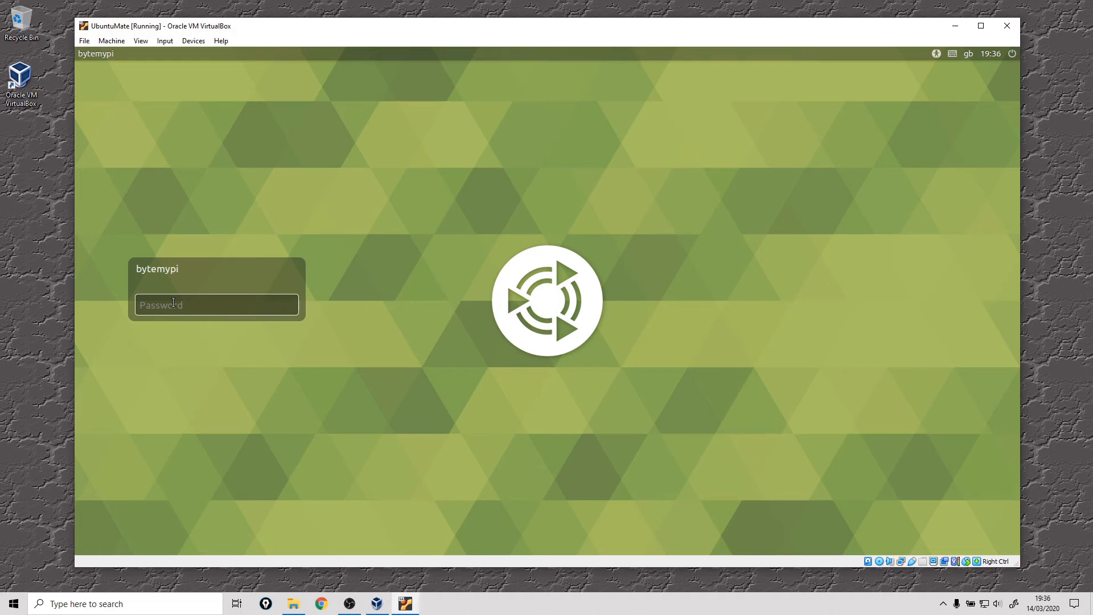
Step: Switch the virtual machine to full-screen mode and accept the information notice
{"action": "left_click", "coordinate": [141, 41]}
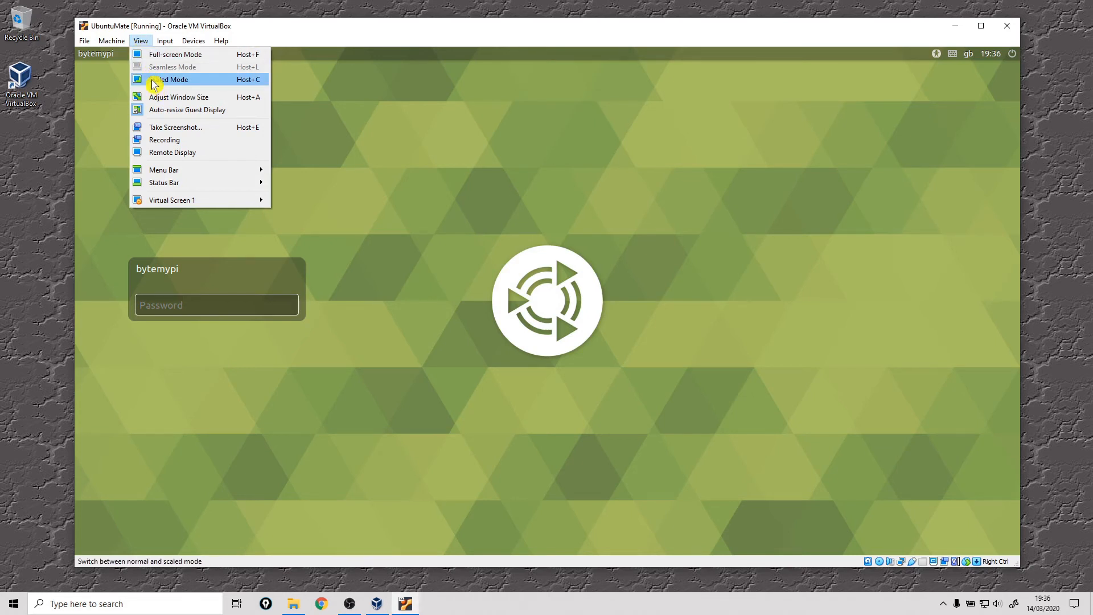
{"action": "left_click", "coordinate": [190, 57]}
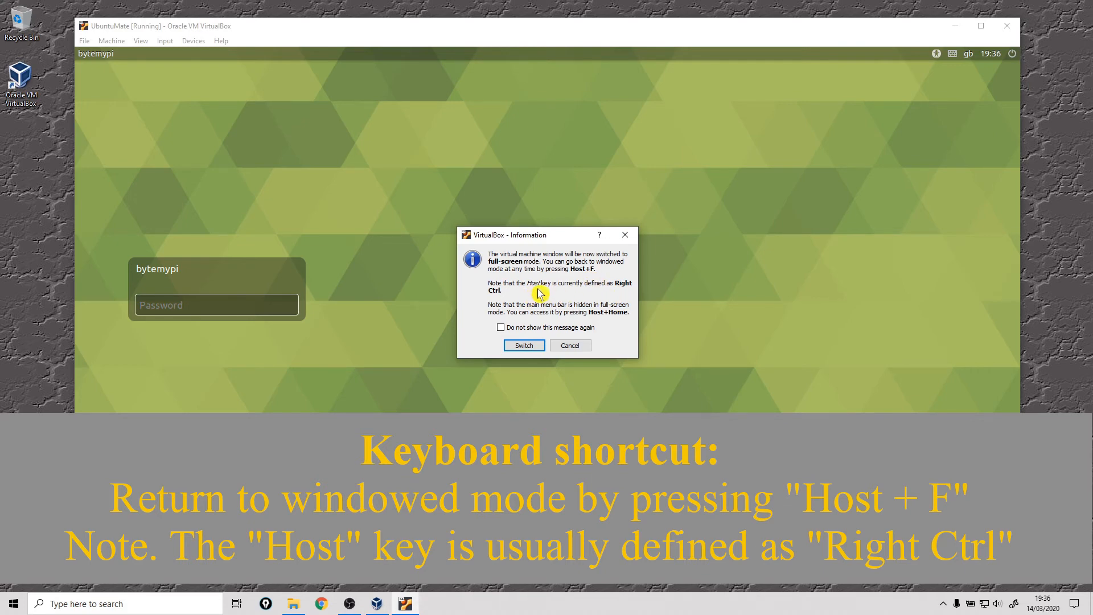
{"action": "left_click", "coordinate": [523, 344]}
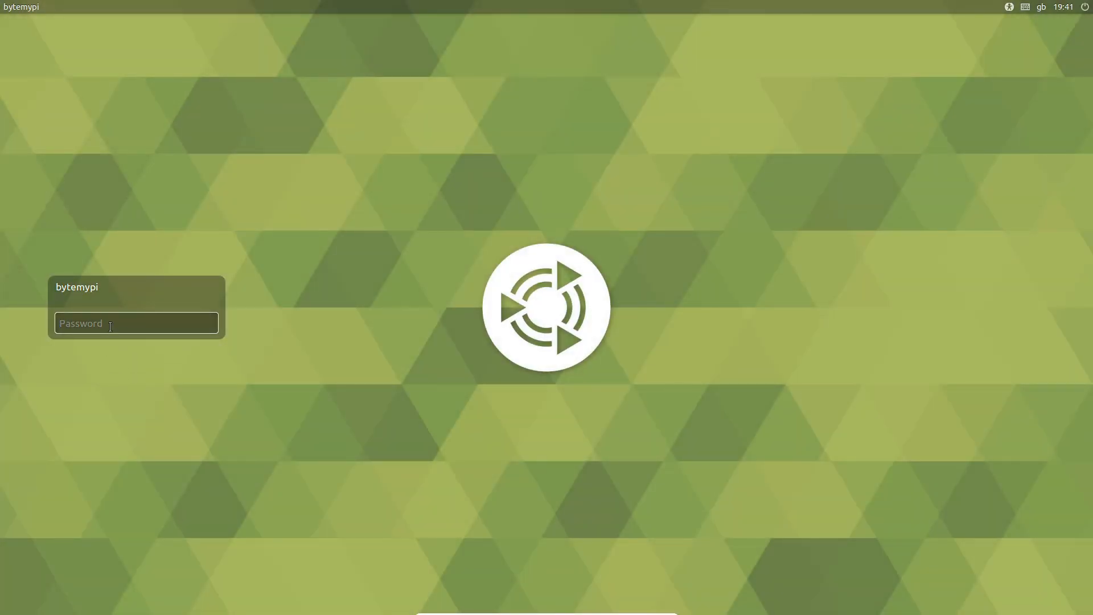
Step: Log in to the full-screen Ubuntu MATE with the account password, browse the application categories, and close the Welcome window
{"action": "type", "text": "*"}
{"action": "key", "text": "Return"}
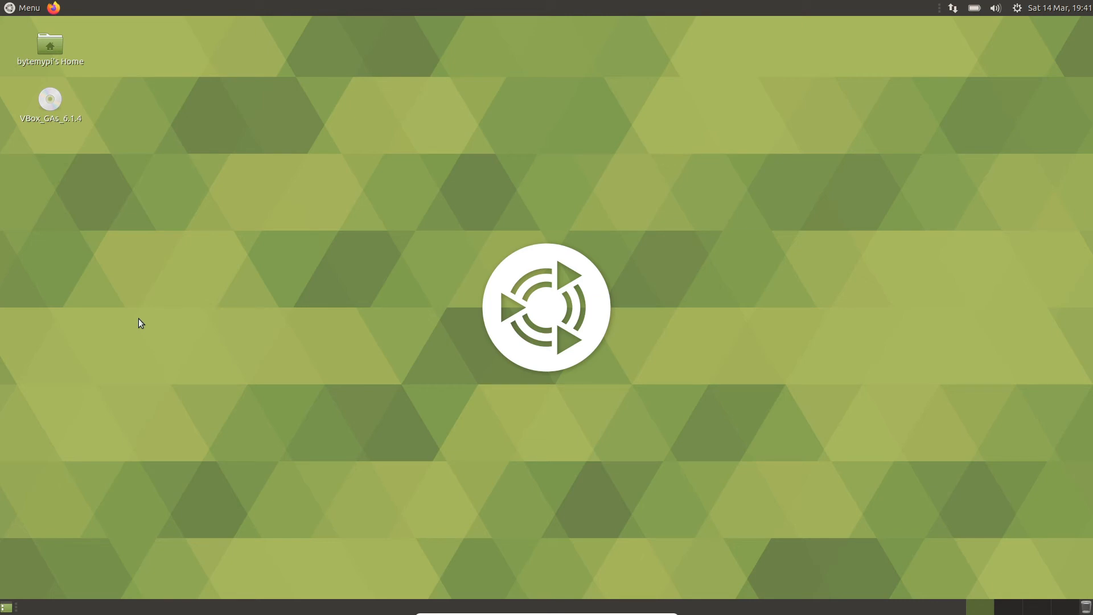
{"action": "left_click", "coordinate": [29, 9]}
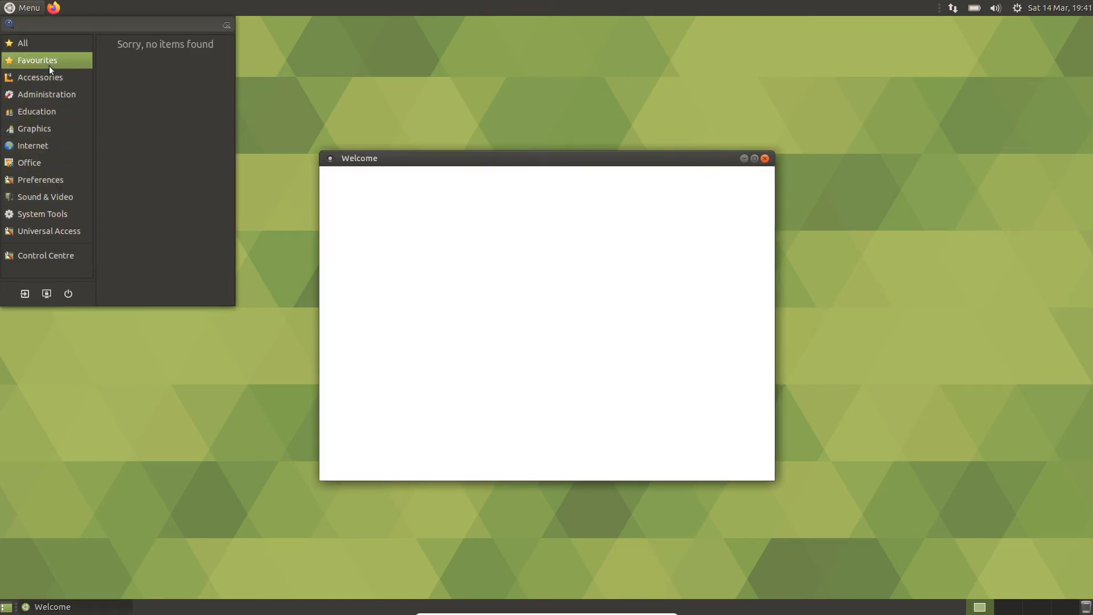
{"action": "mouse_move", "coordinate": [33, 149]}
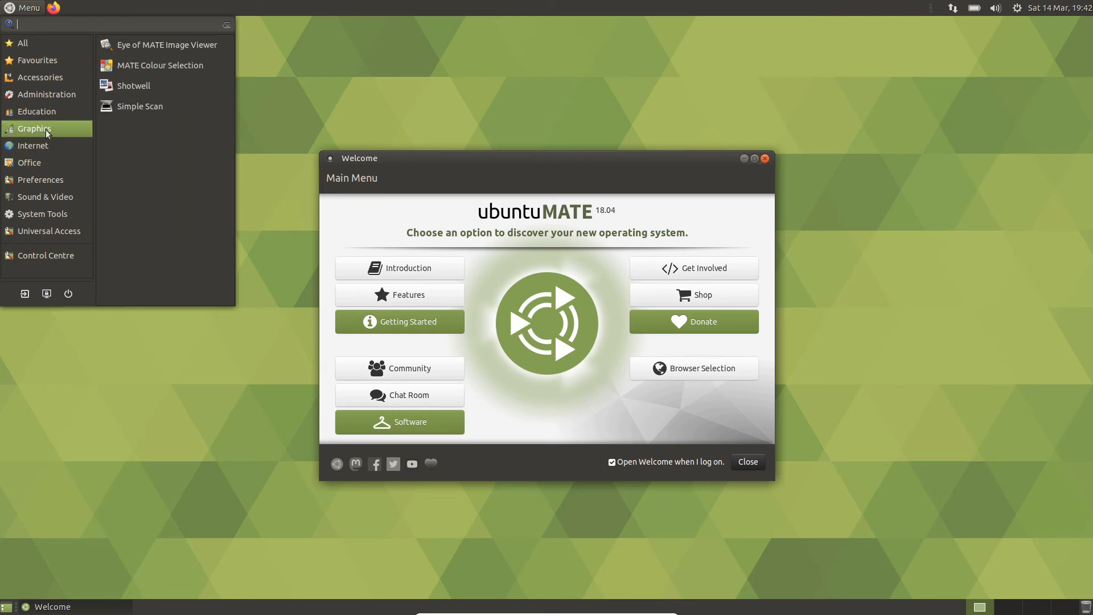
{"action": "left_click", "coordinate": [504, 167]}
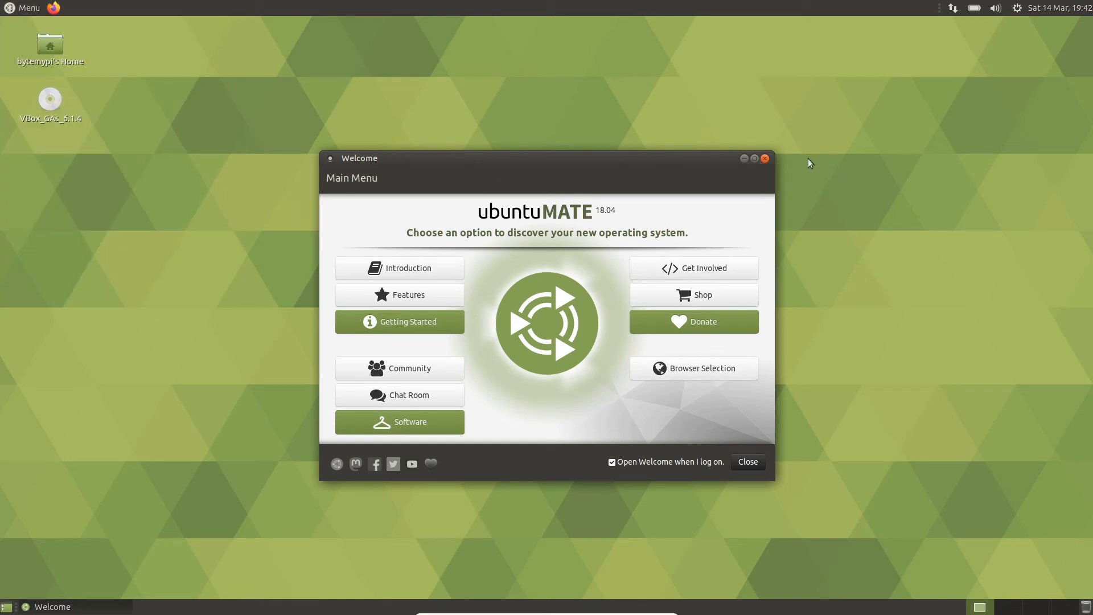
{"action": "left_click", "coordinate": [765, 160]}
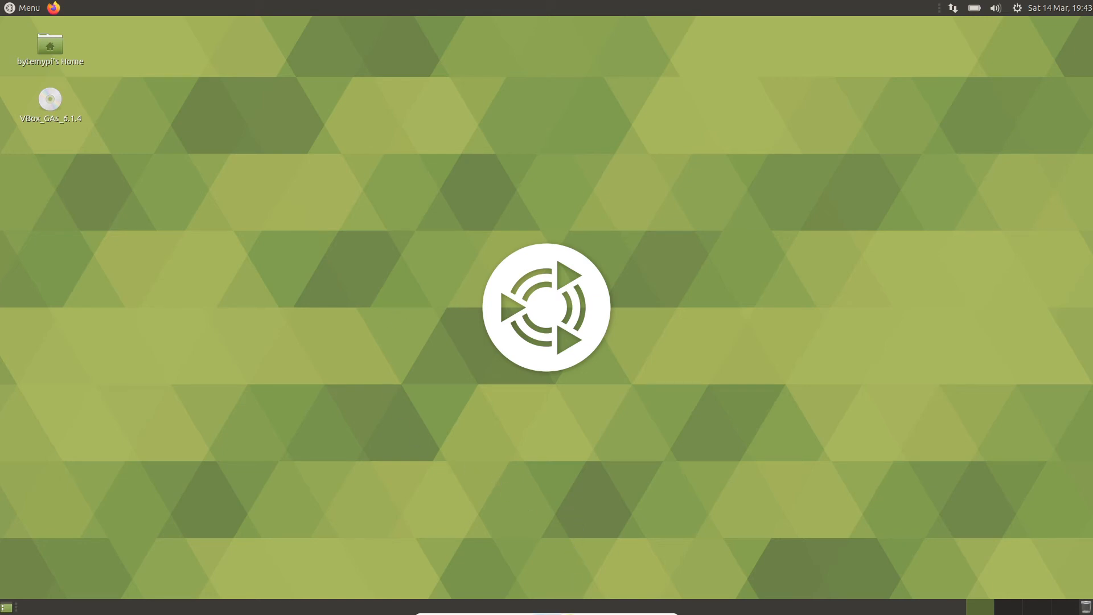
Step: Switch the virtual machine from full-screen mode back to a window and reposition it on the host desktop
{"action": "mouse_move", "coordinate": [559, 612]}
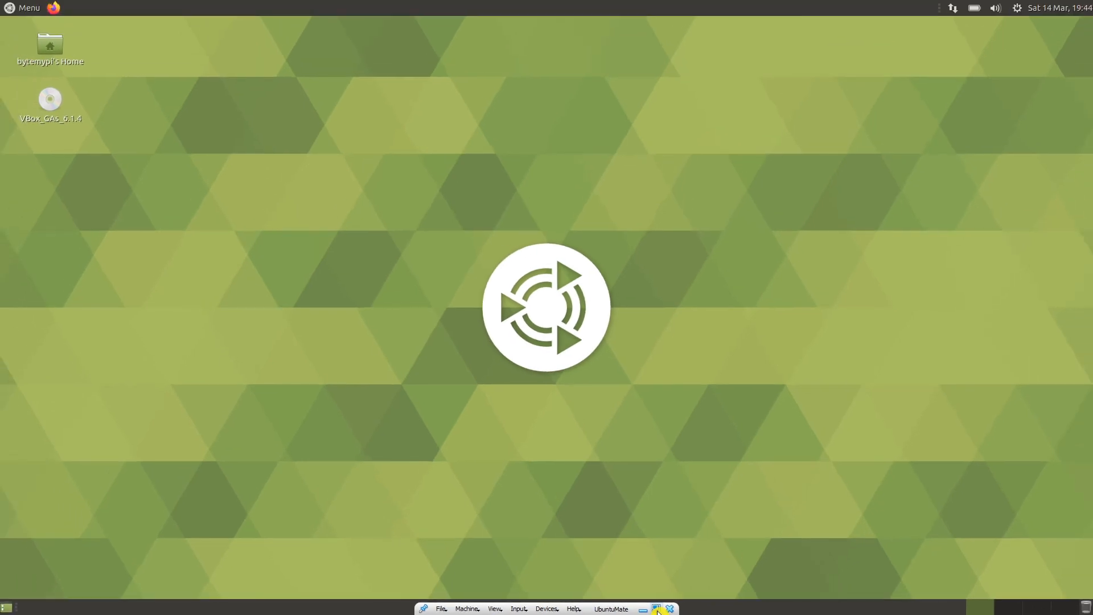
{"action": "left_click", "coordinate": [657, 609]}
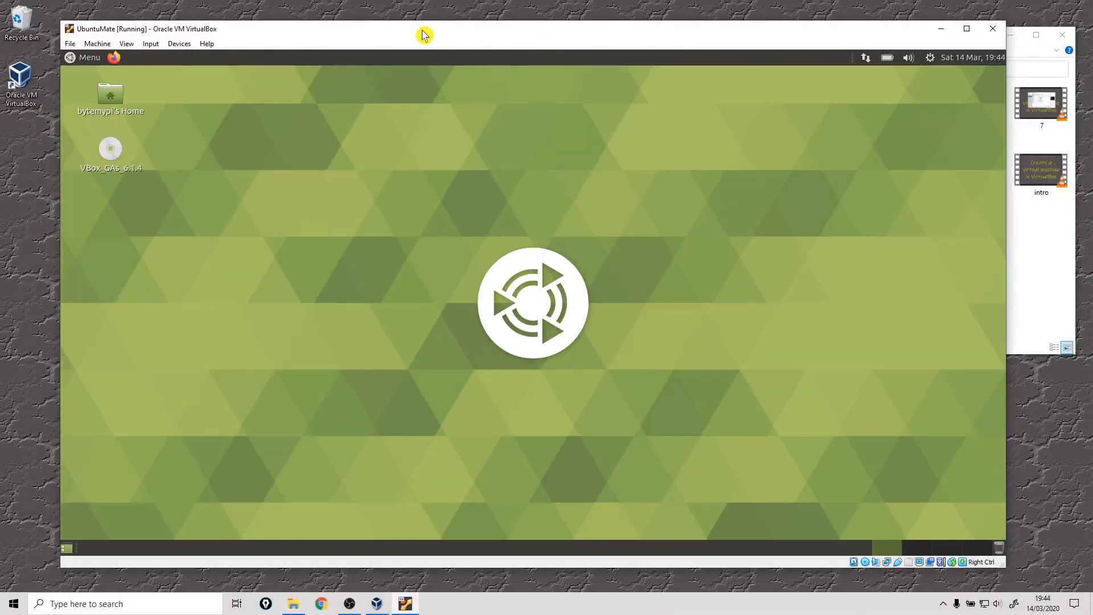
{"action": "mouse_move", "coordinate": [424, 35]}
{"action": "left_mouse_down"}
{"action": "mouse_move", "coordinate": [434, 23]}
{"action": "mouse_move", "coordinate": [403, 34]}
{"action": "mouse_move", "coordinate": [410, 49]}
{"action": "mouse_move", "coordinate": [414, 32]}
{"action": "left_mouse_up"}
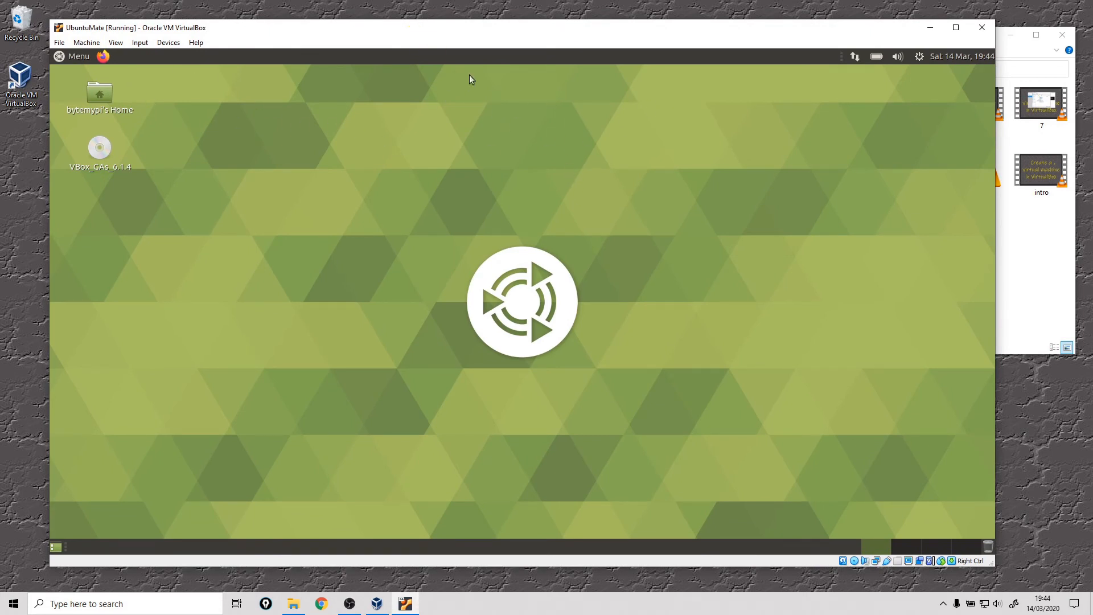
{"action": "mouse_move", "coordinate": [391, 29]}
{"action": "left_mouse_down"}
{"action": "mouse_move", "coordinate": [432, 33]}
{"action": "mouse_move", "coordinate": [410, 29]}
{"action": "left_mouse_up"}
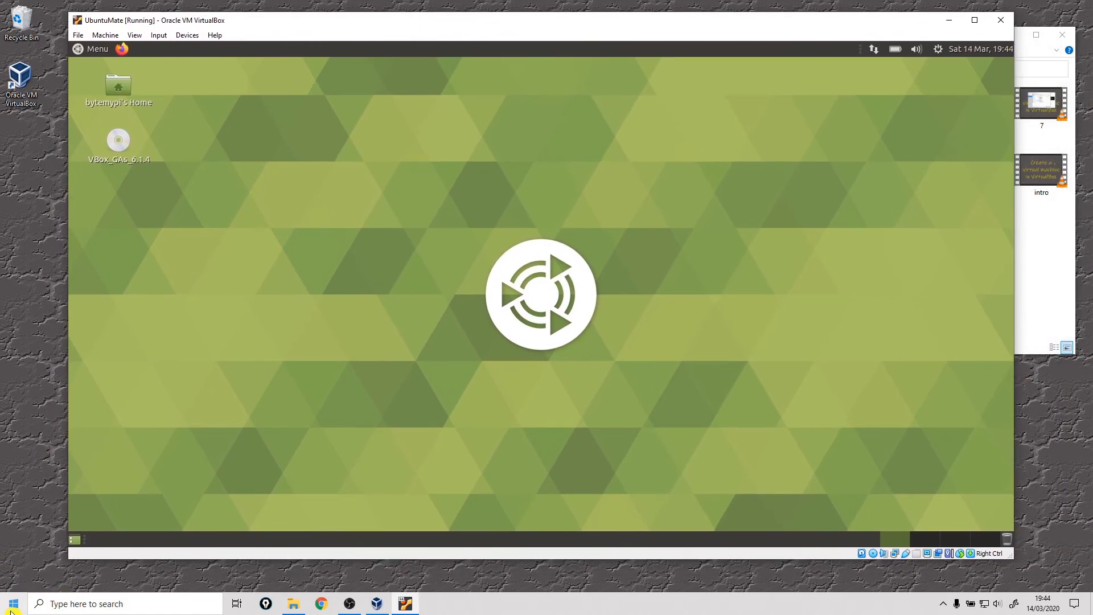
{"action": "mouse_move", "coordinate": [336, 28]}
{"action": "left_mouse_down"}
{"action": "mouse_move", "coordinate": [366, 51]}
{"action": "mouse_move", "coordinate": [325, 35]}
{"action": "left_mouse_up"}
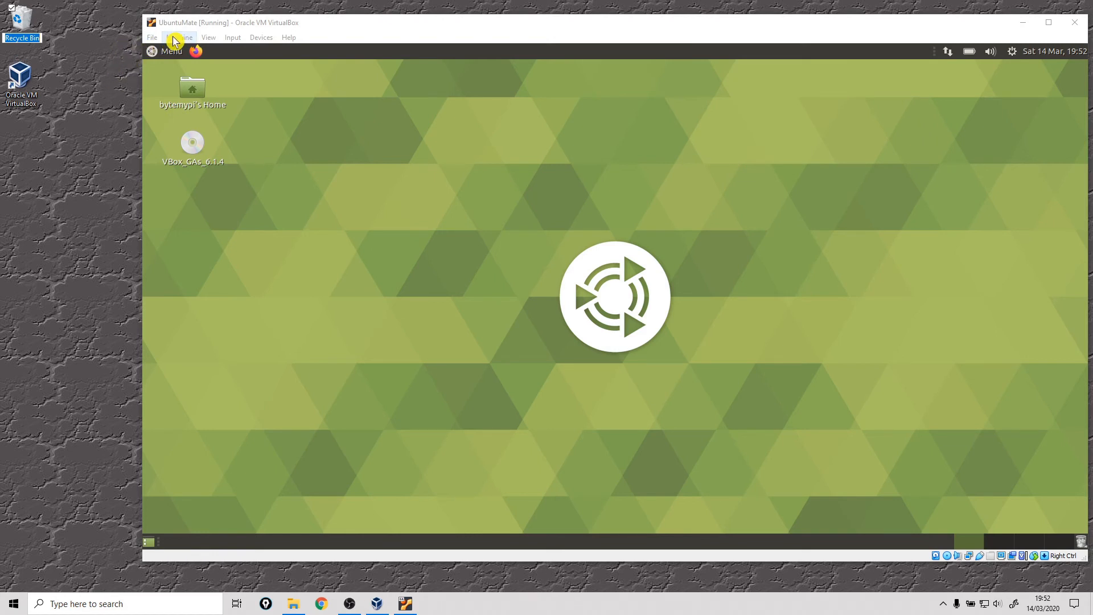
Step: Remove the VBox_GAs_6.1.4 Guest Additions disk from the virtual optical drive, forcing the unmount
{"action": "left_click", "coordinate": [191, 146]}
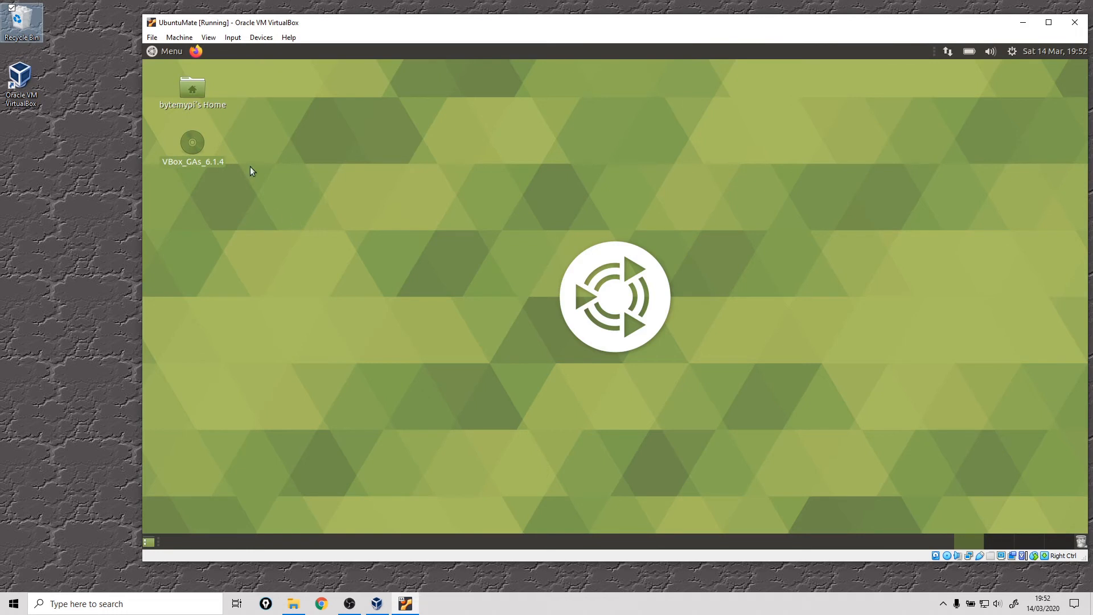
{"action": "left_click", "coordinate": [261, 37]}
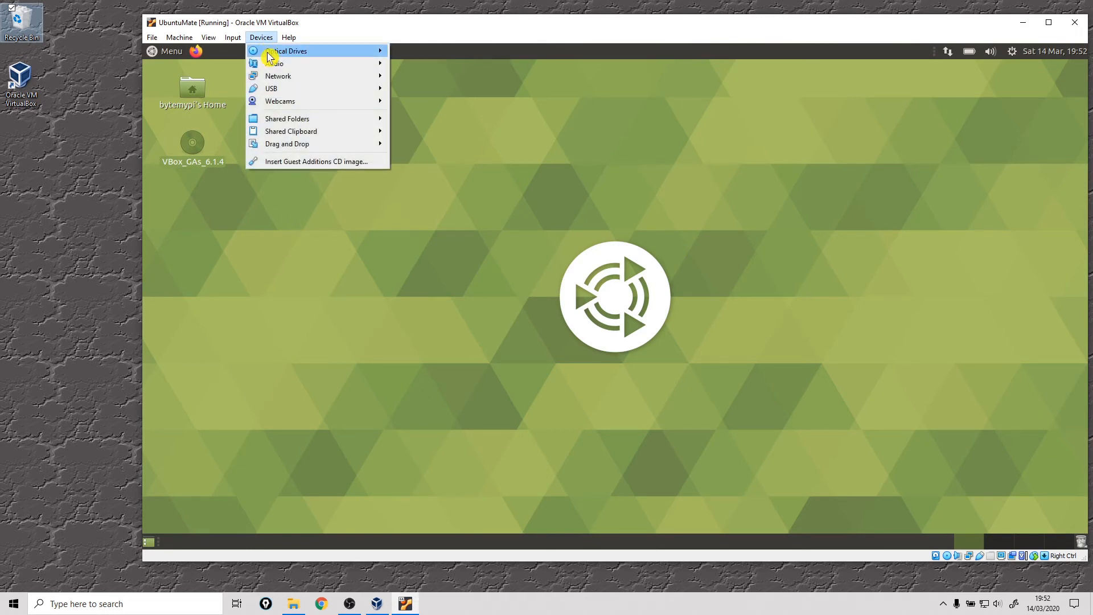
{"action": "mouse_move", "coordinate": [268, 53]}
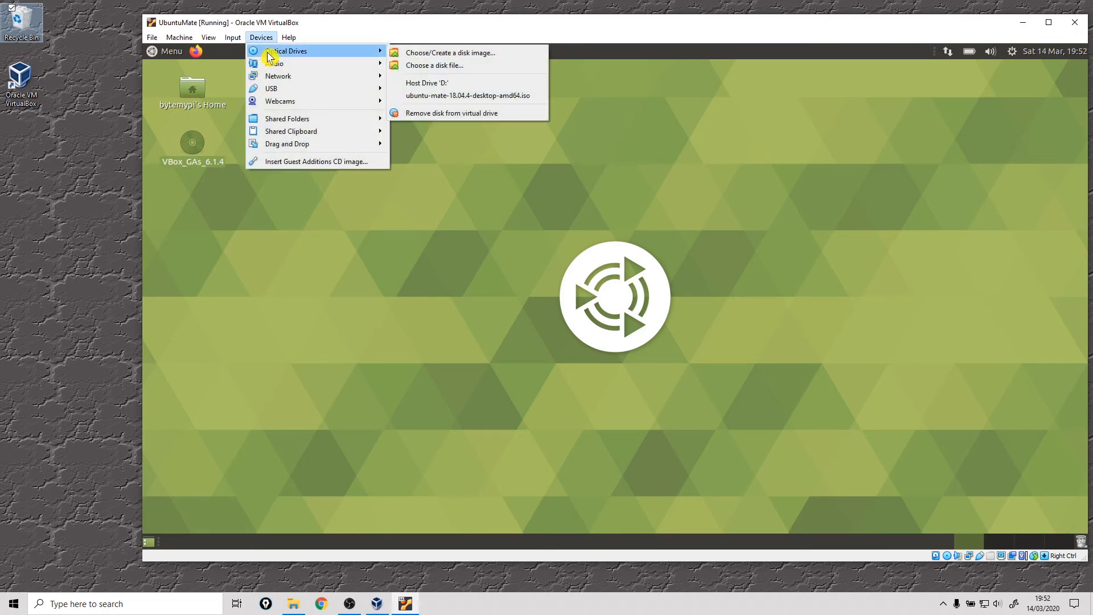
{"action": "left_click", "coordinate": [439, 114]}
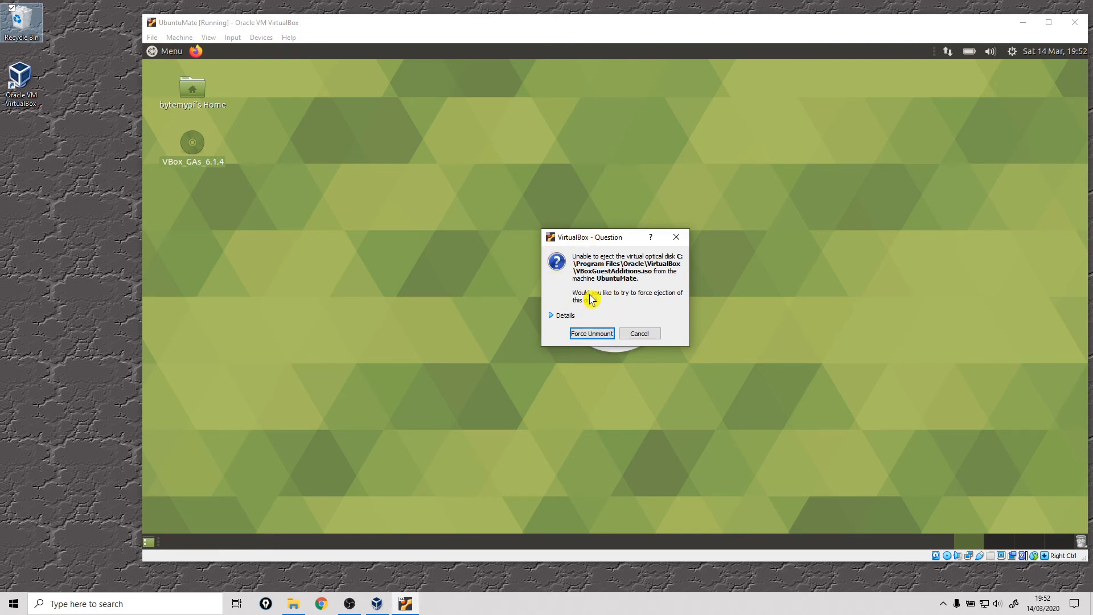
{"action": "left_click", "coordinate": [589, 335]}
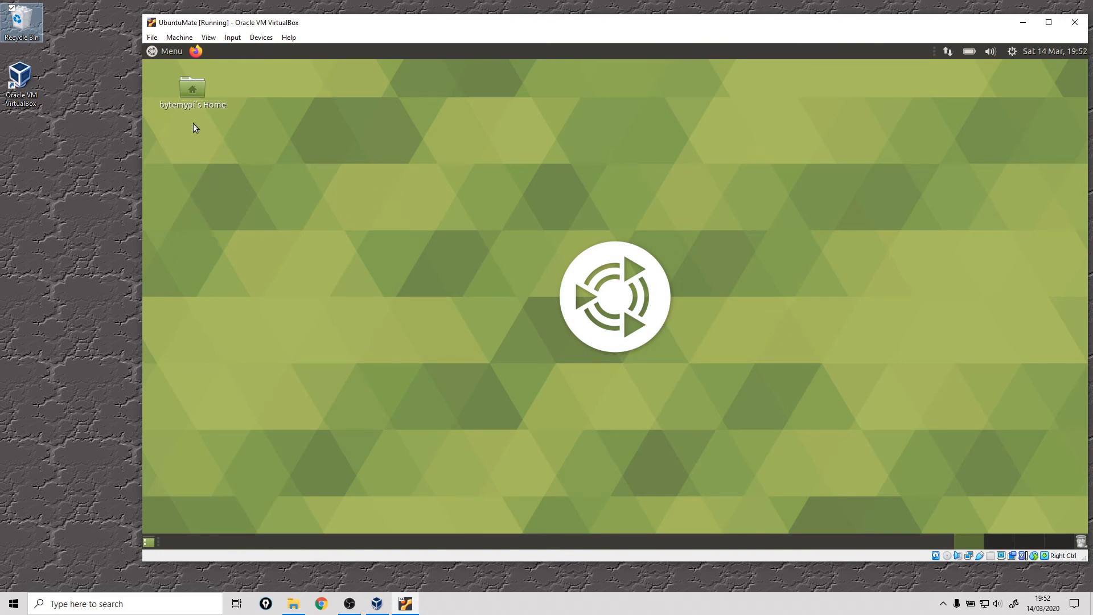
Step: Reposition the virtual machine window and set its drag and drop mode between host and guest to Bidirectional
{"action": "left_click_drag", "start_coordinate": [415, 26], "coordinate": [392, 24]}
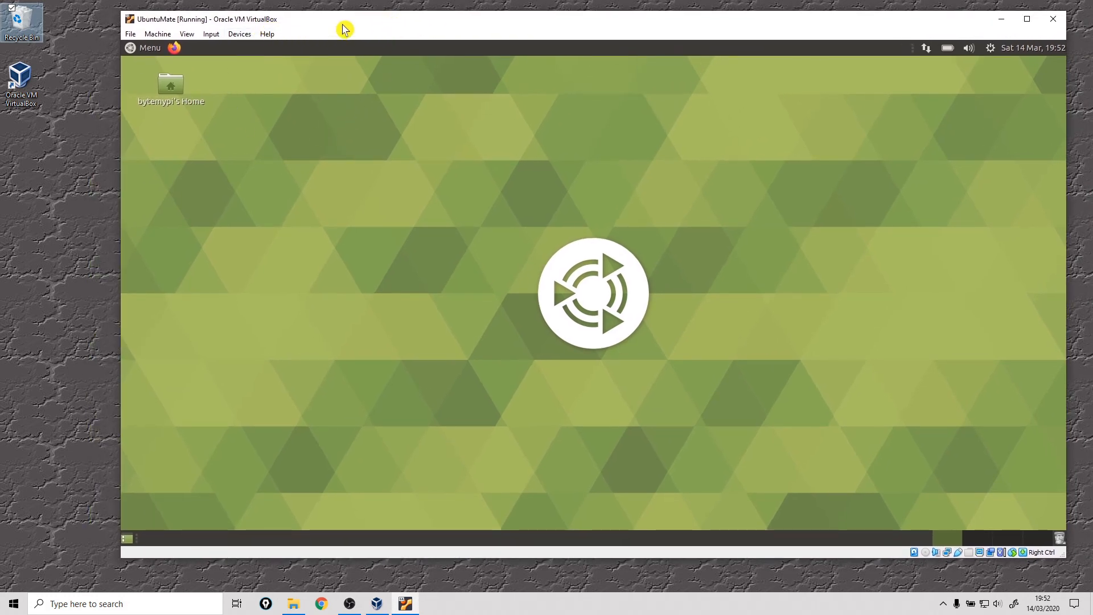
{"action": "left_click_drag", "start_coordinate": [345, 28], "coordinate": [360, 31]}
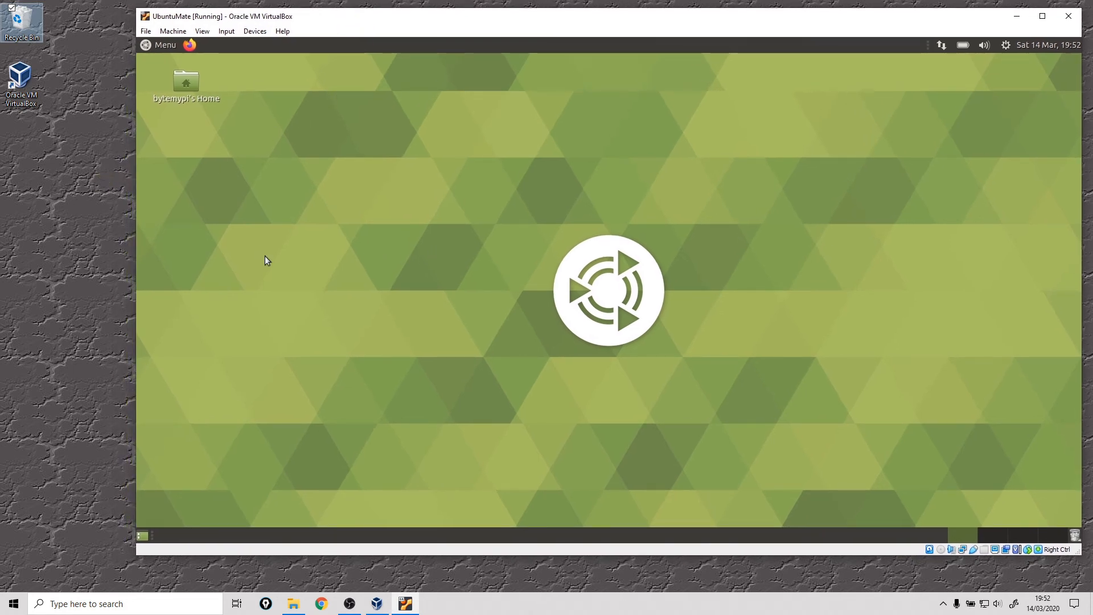
{"action": "left_click", "coordinate": [61, 239]}
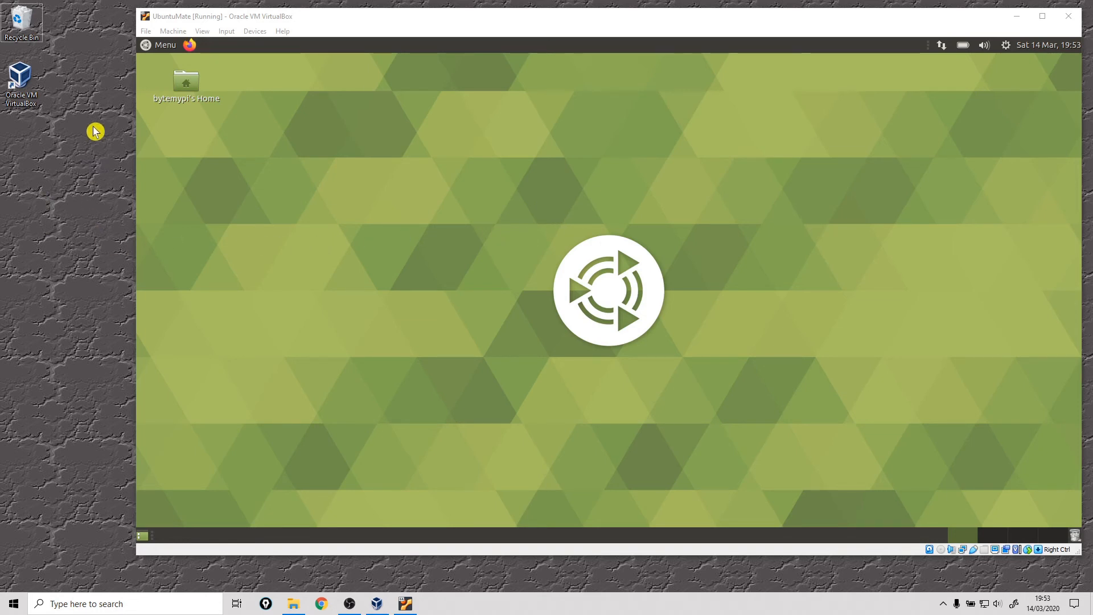
{"action": "left_click", "coordinate": [250, 35]}
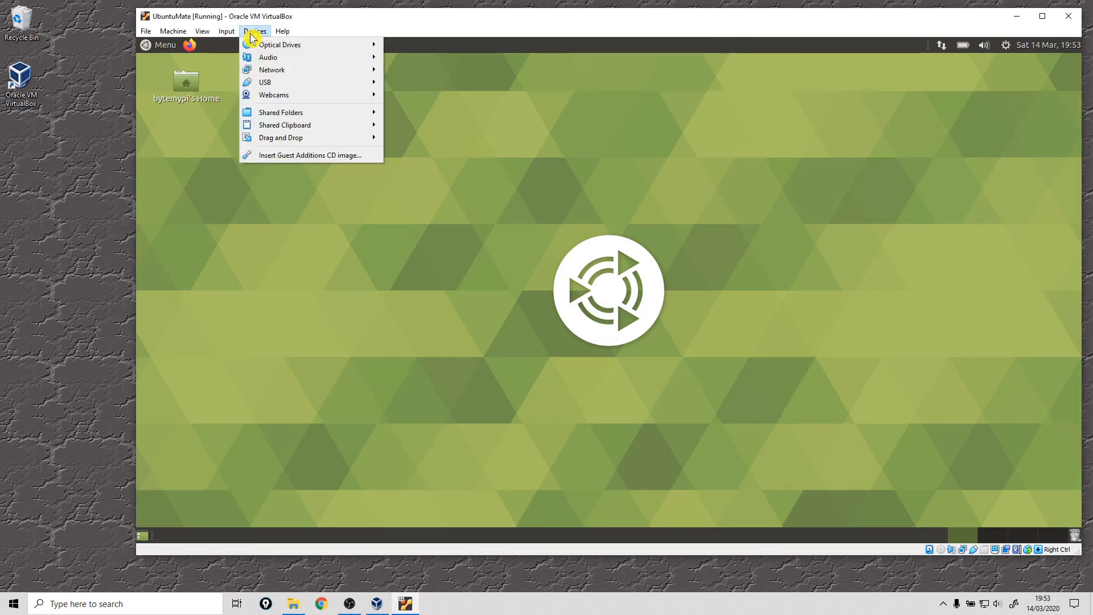
{"action": "mouse_move", "coordinate": [270, 149]}
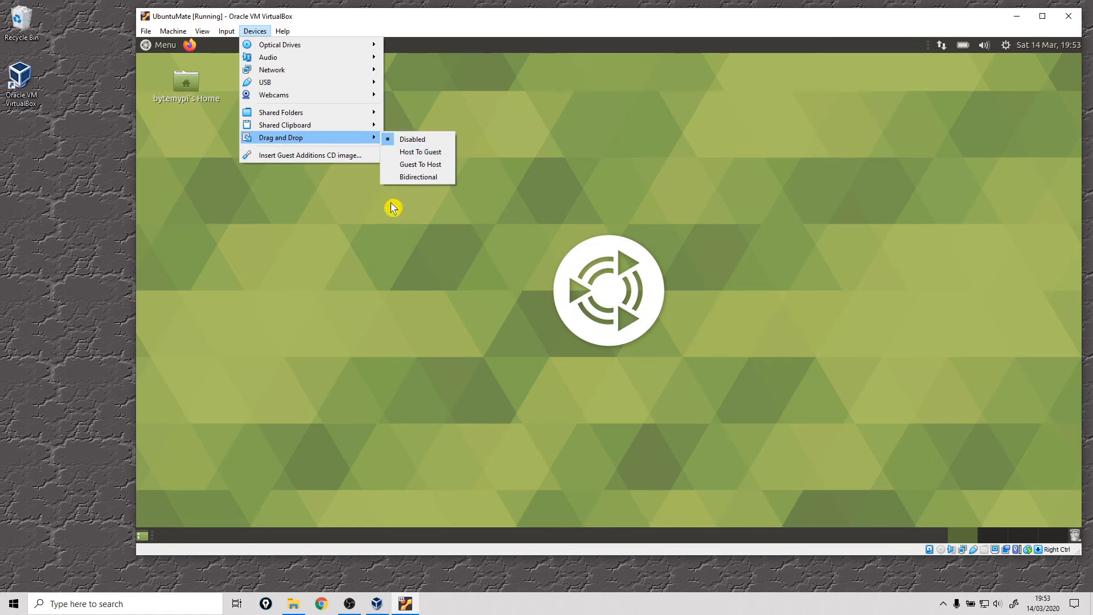
{"action": "mouse_move", "coordinate": [359, 138]}
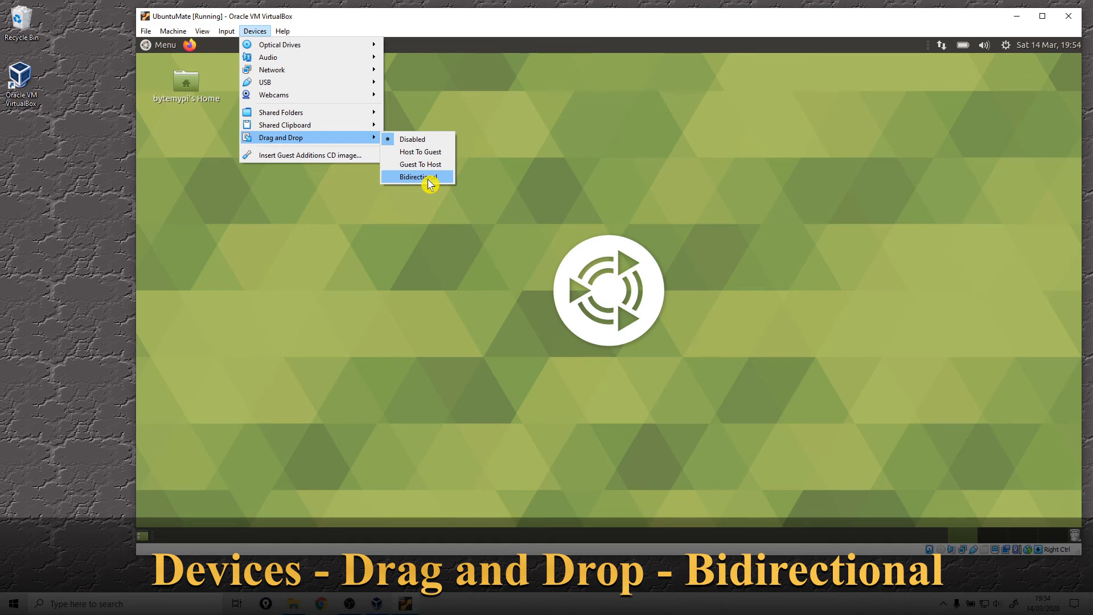
{"action": "left_click", "coordinate": [428, 178]}
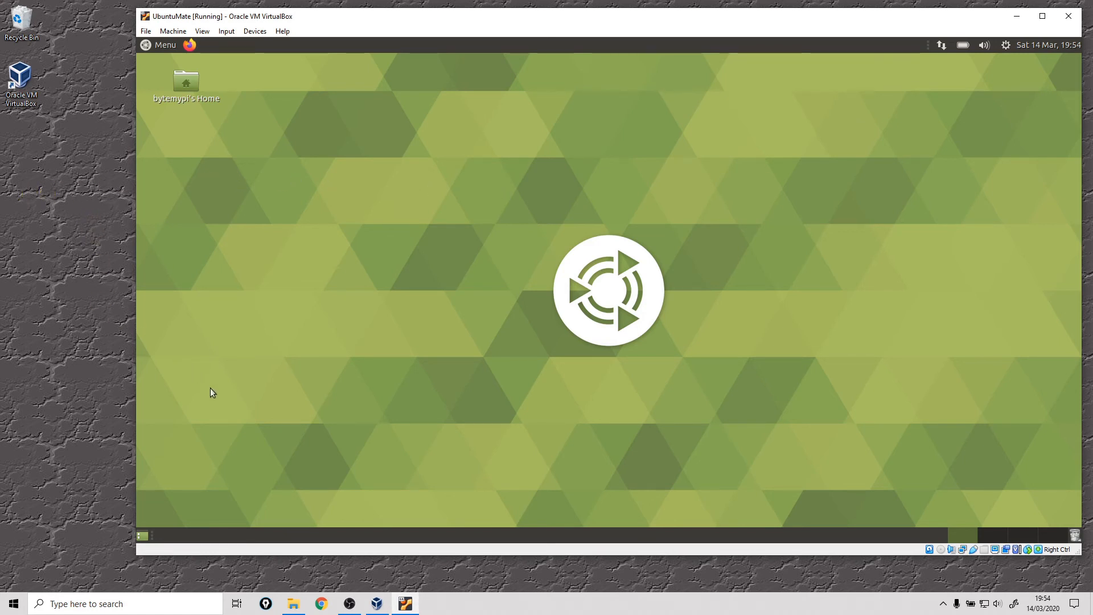
Step: Copy the virtuabox picture from the host's Pictures folder in a new File Explorer window onto the Ubuntu MATE desktop
{"action": "right_click", "coordinate": [293, 604]}
{"action": "left_click", "coordinate": [273, 545]}
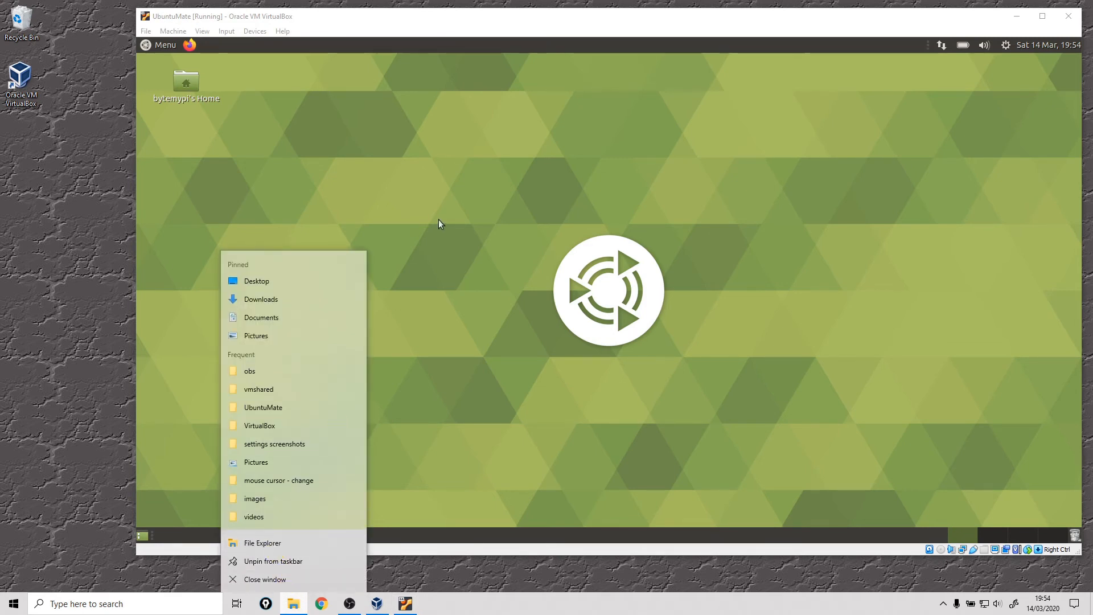
{"action": "left_click_drag", "start_coordinate": [468, 155], "coordinate": [167, 191]}
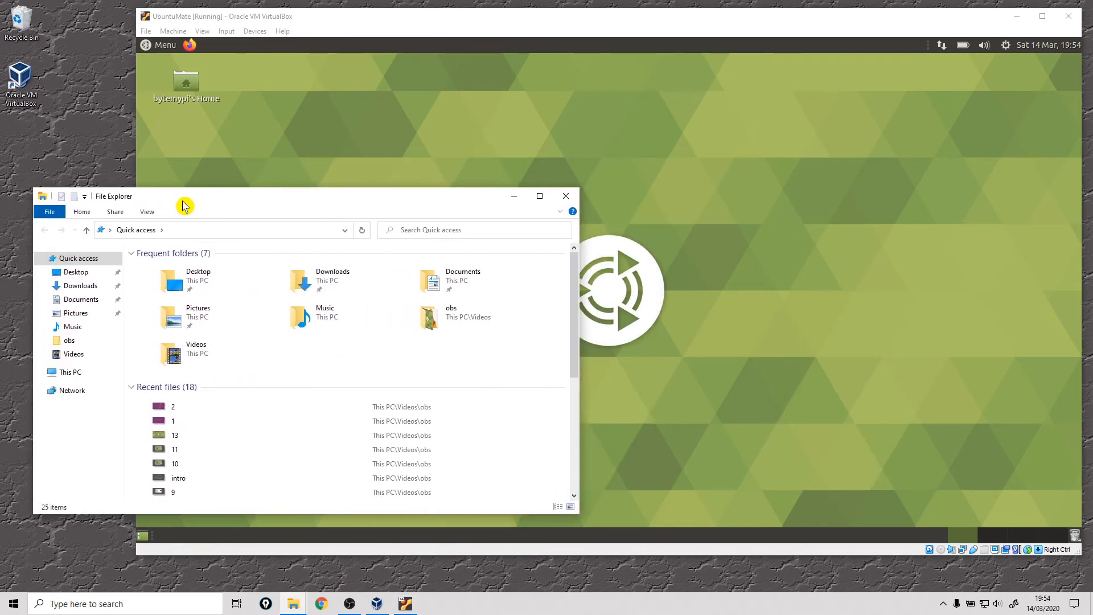
{"action": "left_click", "coordinate": [72, 314]}
{"action": "left_click_drag", "start_coordinate": [295, 203], "coordinate": [800, 273]}
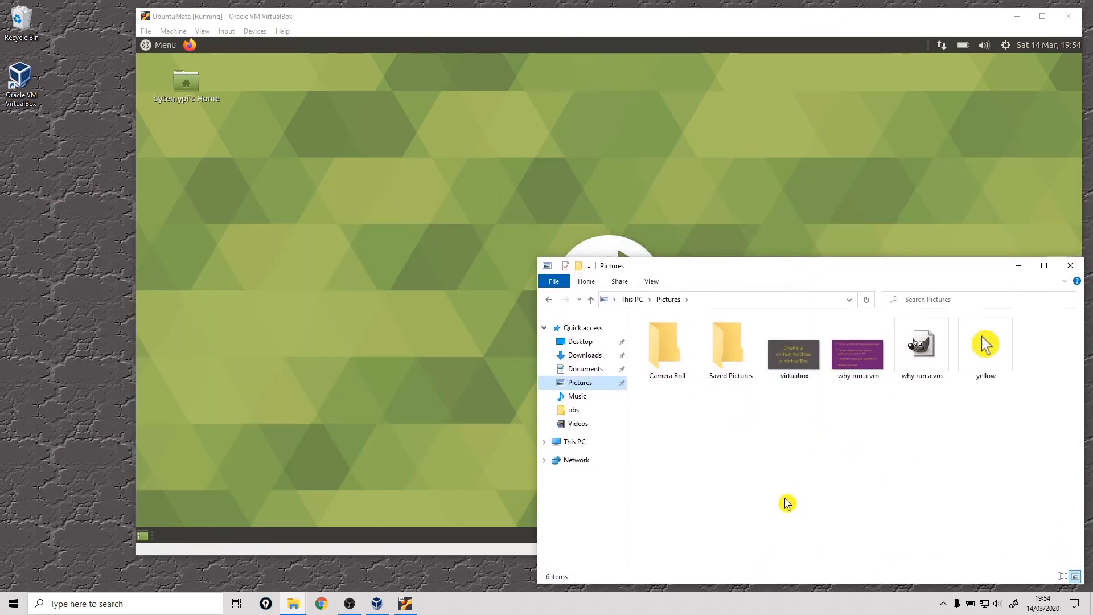
{"action": "left_click", "coordinate": [795, 368]}
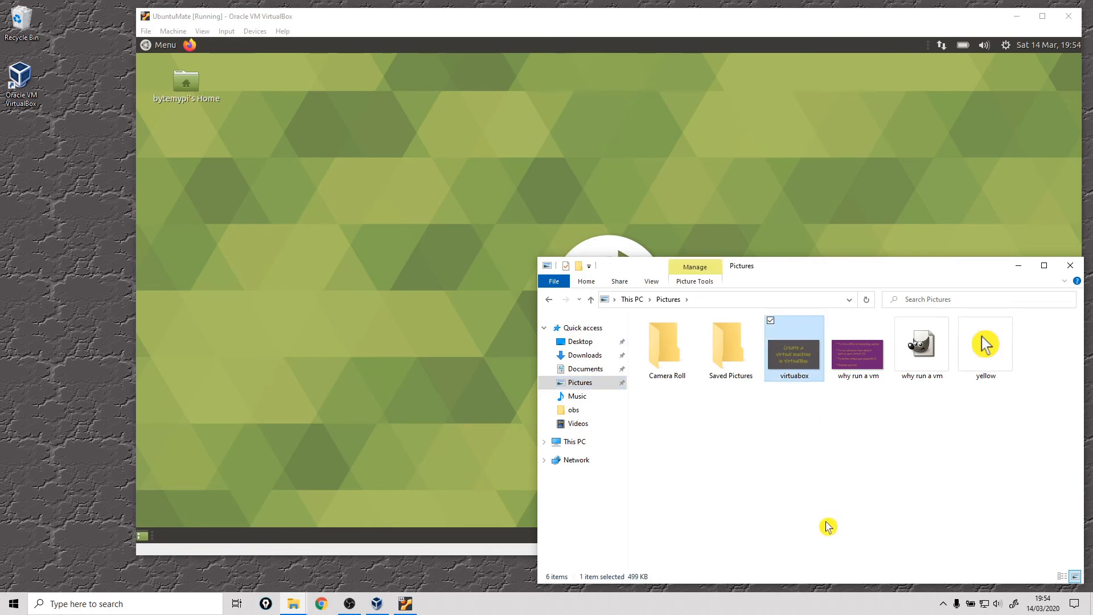
{"action": "left_click_drag", "start_coordinate": [795, 362], "coordinate": [287, 211]}
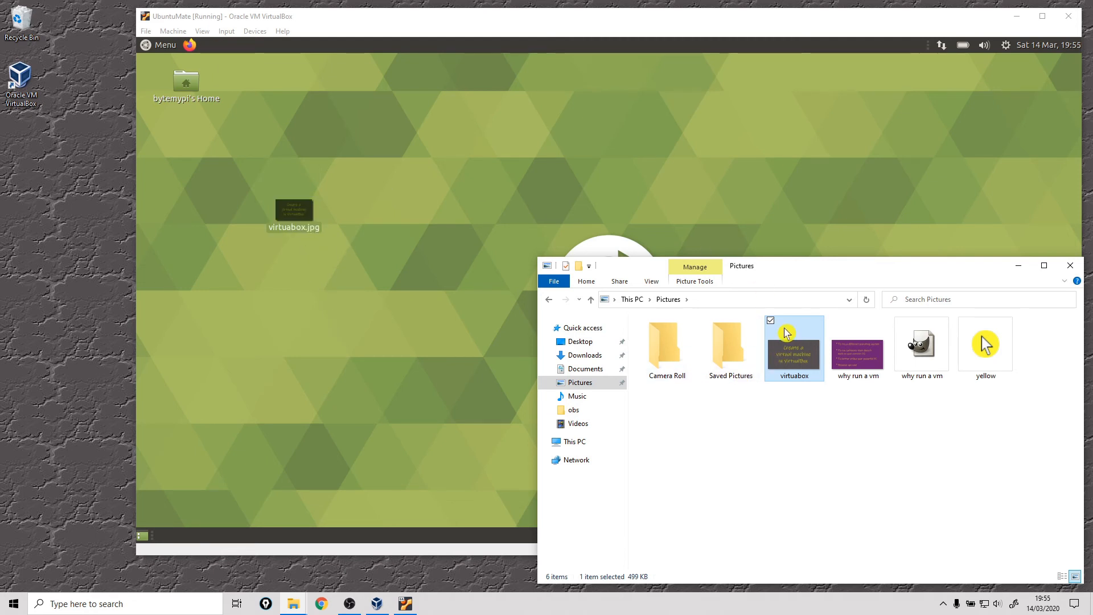
Step: Move virtuabox.jpg below the home folder on the Ubuntu MATE desktop, and open it to view the image before closing it
{"action": "left_click", "coordinate": [281, 215]}
{"action": "left_click_drag", "start_coordinate": [279, 214], "coordinate": [182, 165]}
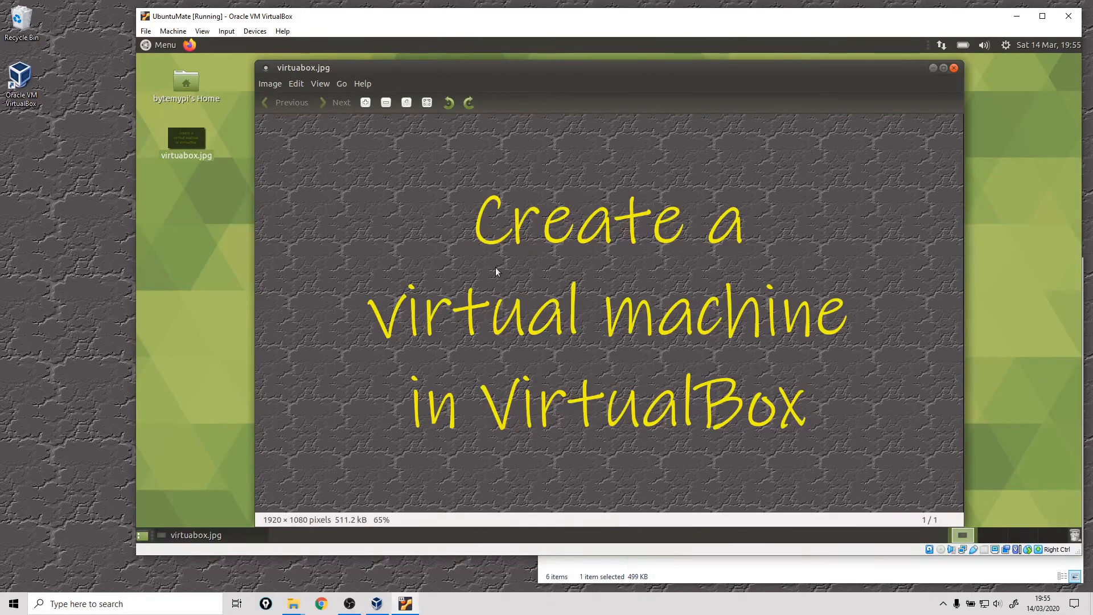
{"action": "left_click", "coordinate": [954, 67]}
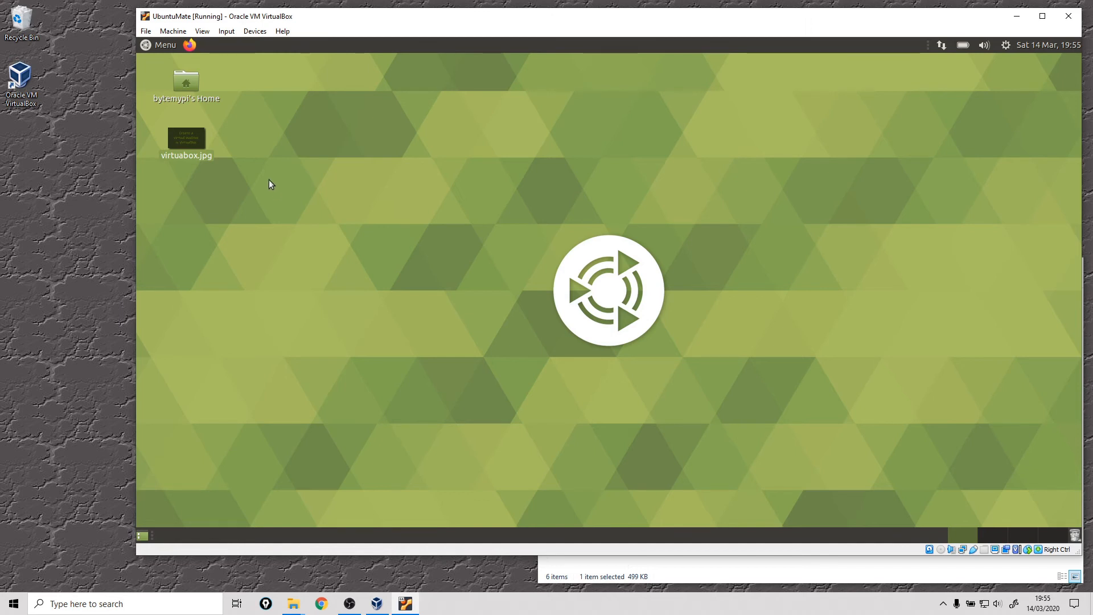
{"action": "left_click", "coordinate": [255, 31]}
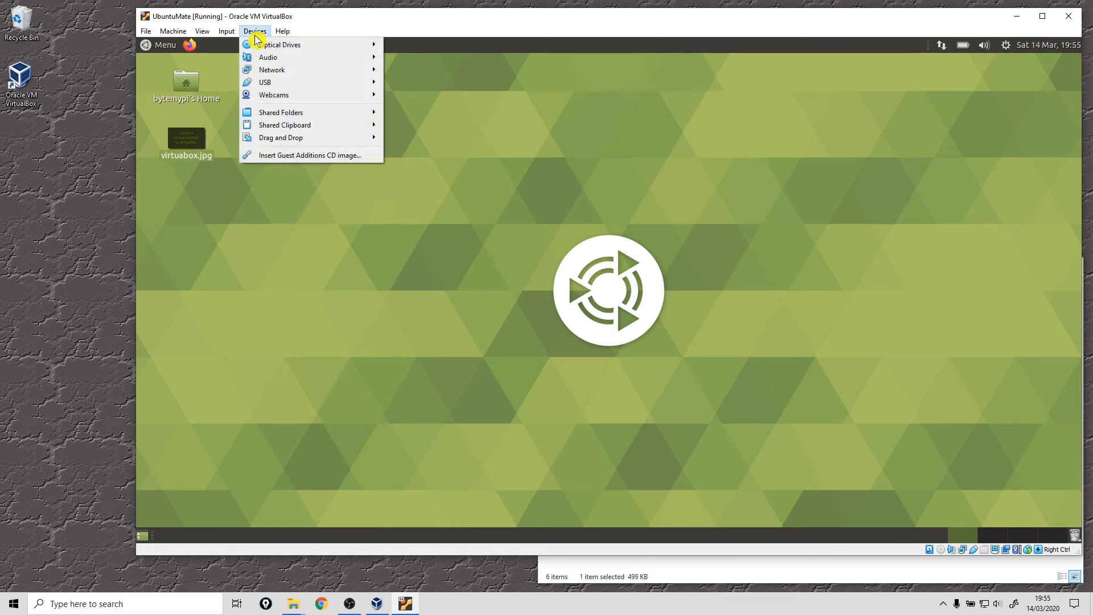
{"action": "mouse_move", "coordinate": [282, 132]}
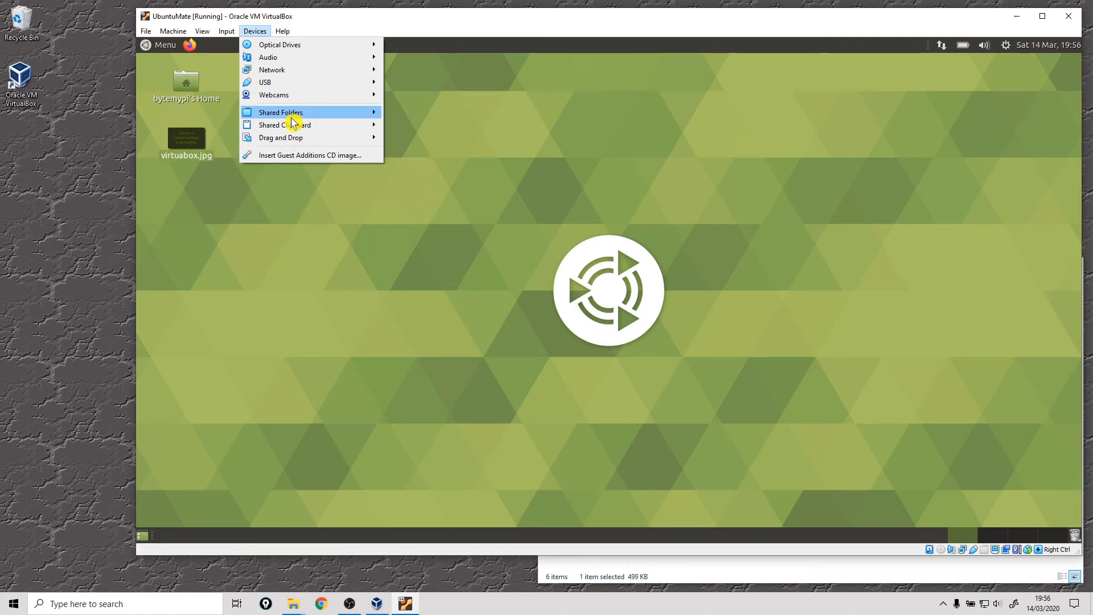
{"action": "left_click", "coordinate": [342, 258]}
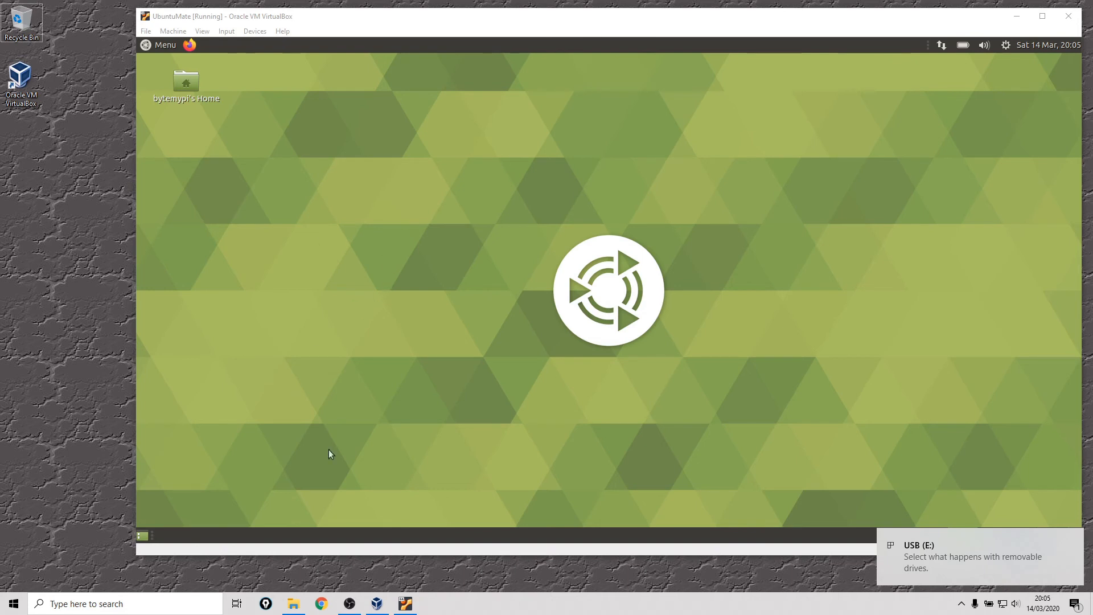
Step: View the TOP SECRET text file in the My Files folder of the USB (E:) drive on the host, closing both windows when done
{"action": "right_click", "coordinate": [292, 605]}
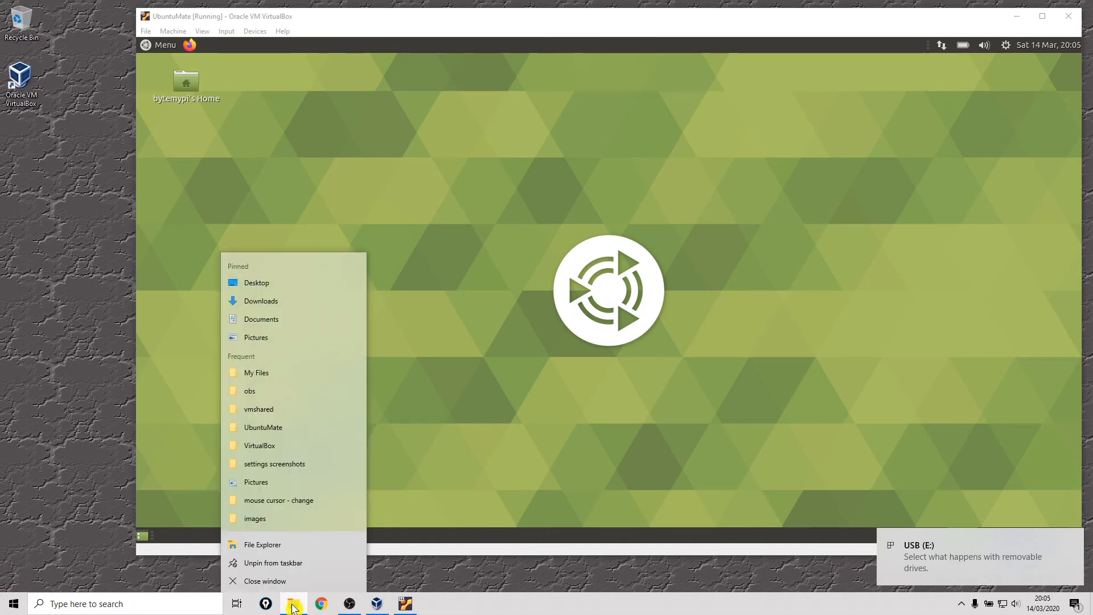
{"action": "left_click", "coordinate": [477, 242]}
{"action": "left_click_drag", "start_coordinate": [338, 220], "coordinate": [217, 273]}
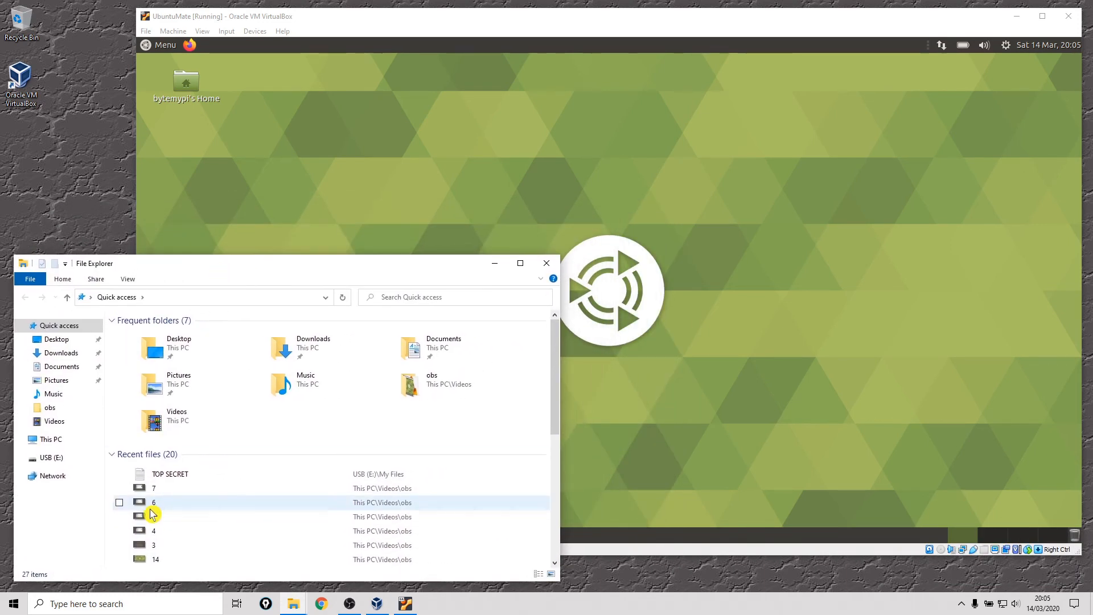
{"action": "left_click", "coordinate": [44, 459]}
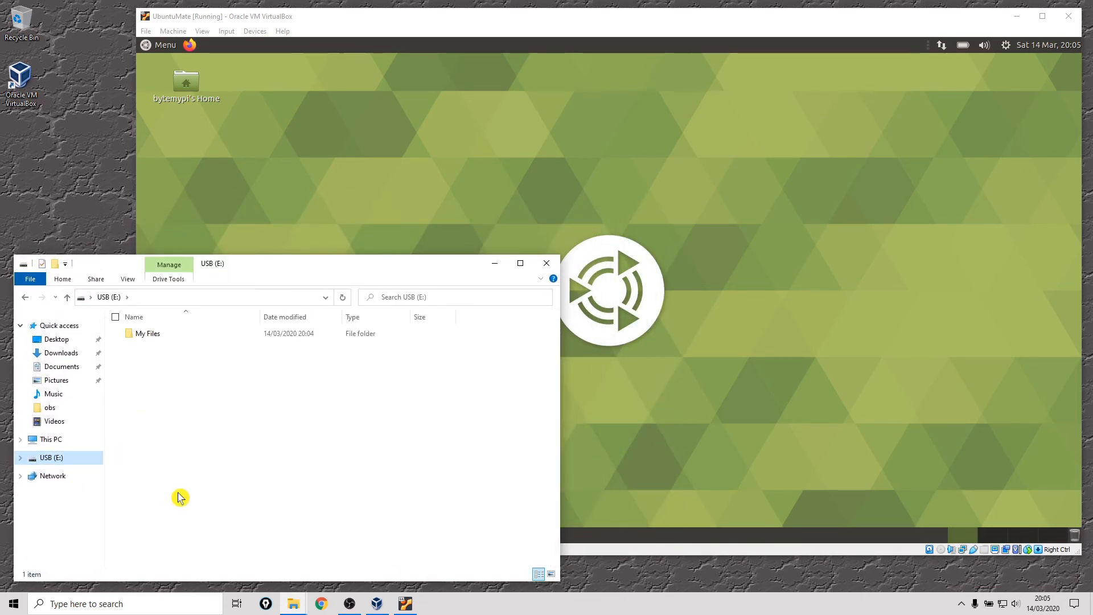
{"action": "double_click", "coordinate": [142, 338]}
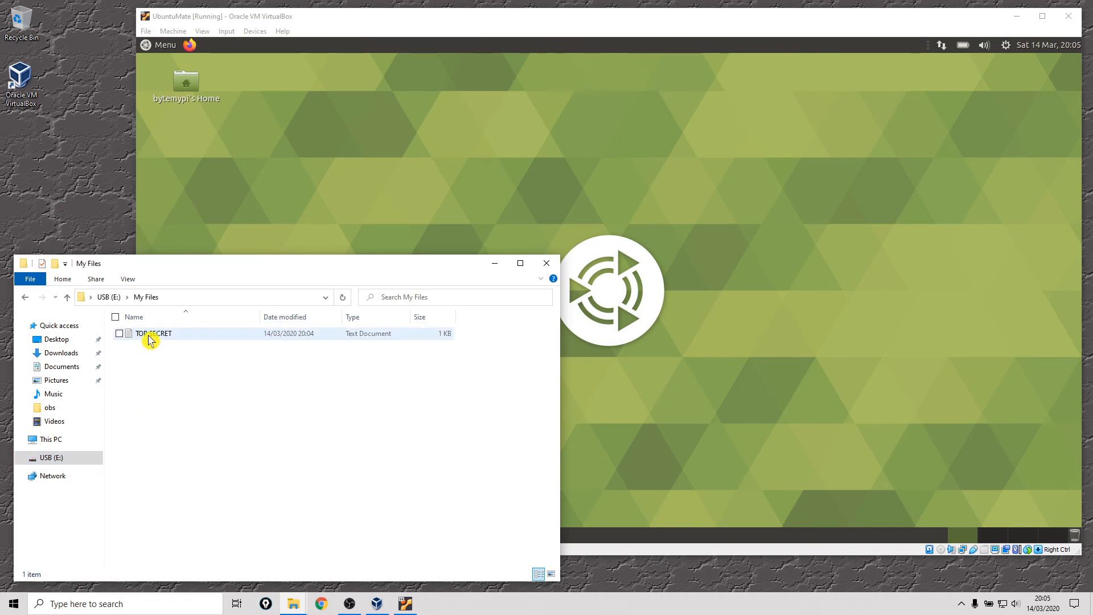
{"action": "double_click", "coordinate": [149, 339]}
{"action": "left_click_drag", "start_coordinate": [209, 30], "coordinate": [271, 103]}
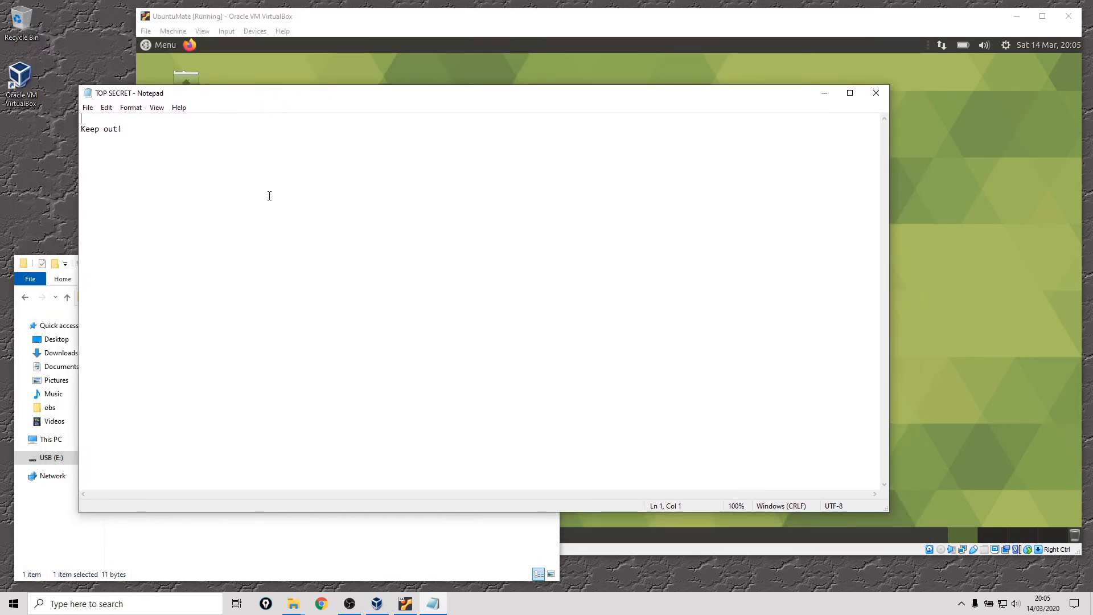
{"action": "left_click", "coordinate": [874, 101]}
{"action": "left_click", "coordinate": [546, 268]}
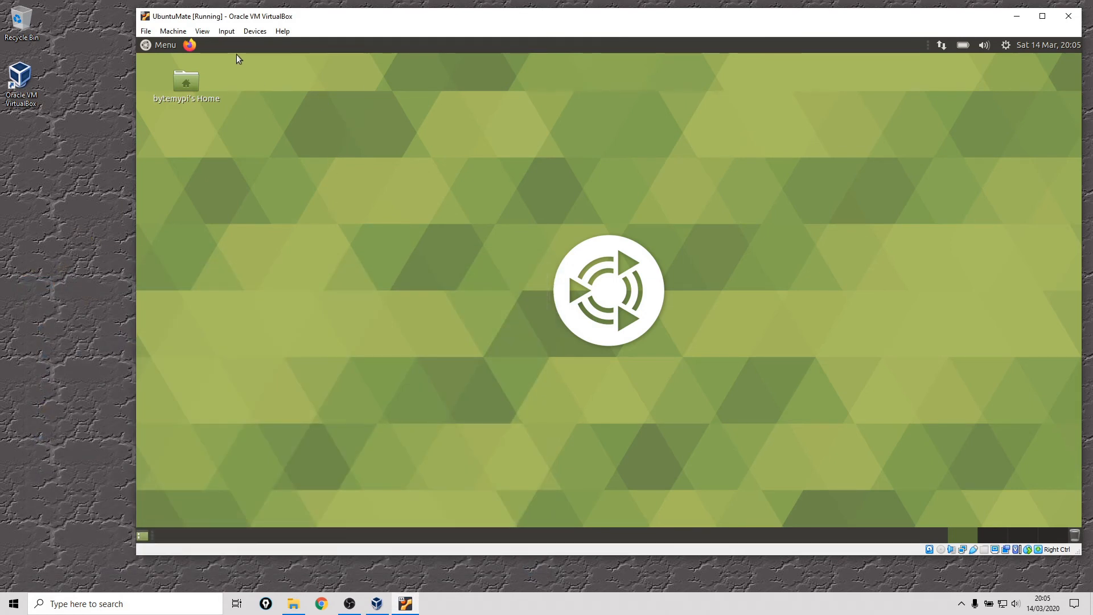
Step: Attach the host's SanDisk Ultra Fit [0100] USB device to the UbuntuMate virtual machine, repositioning the machine window around the operation
{"action": "left_click_drag", "start_coordinate": [288, 21], "coordinate": [205, 24]}
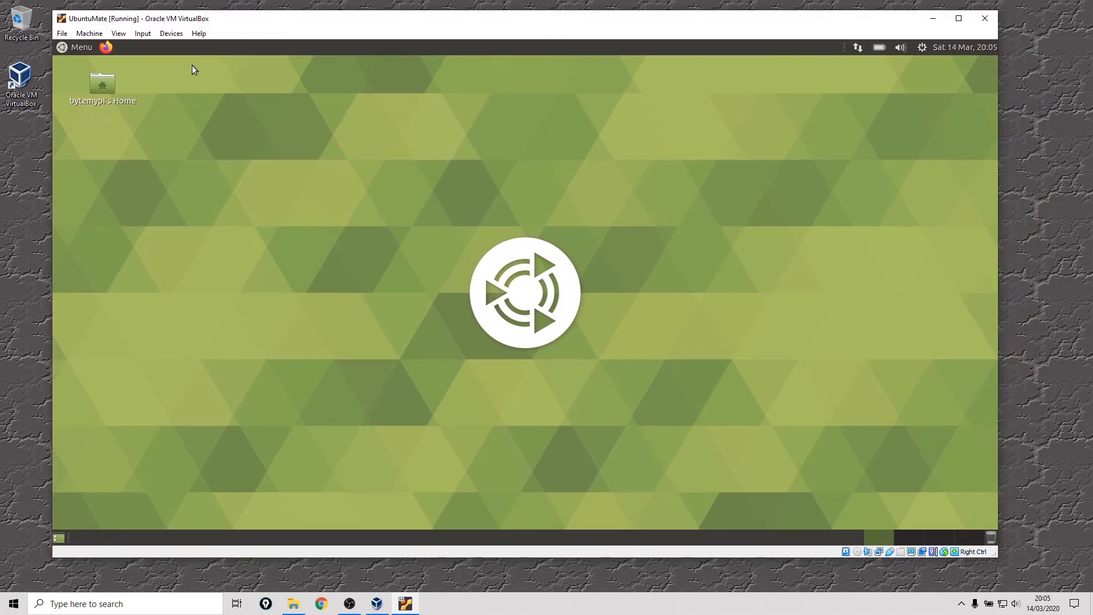
{"action": "left_click", "coordinate": [172, 36]}
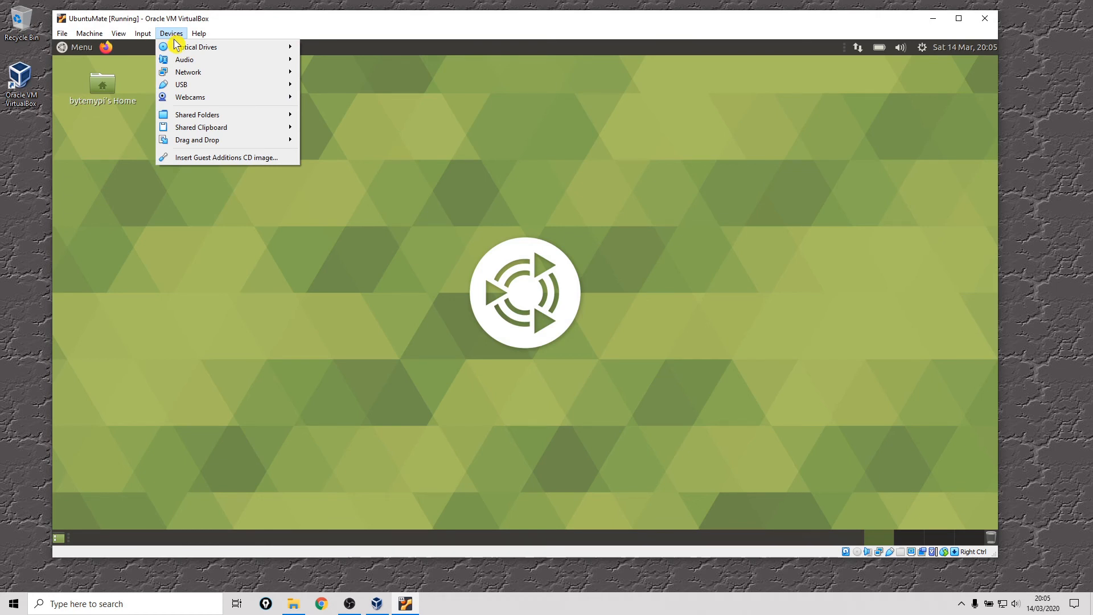
{"action": "mouse_move", "coordinate": [188, 89]}
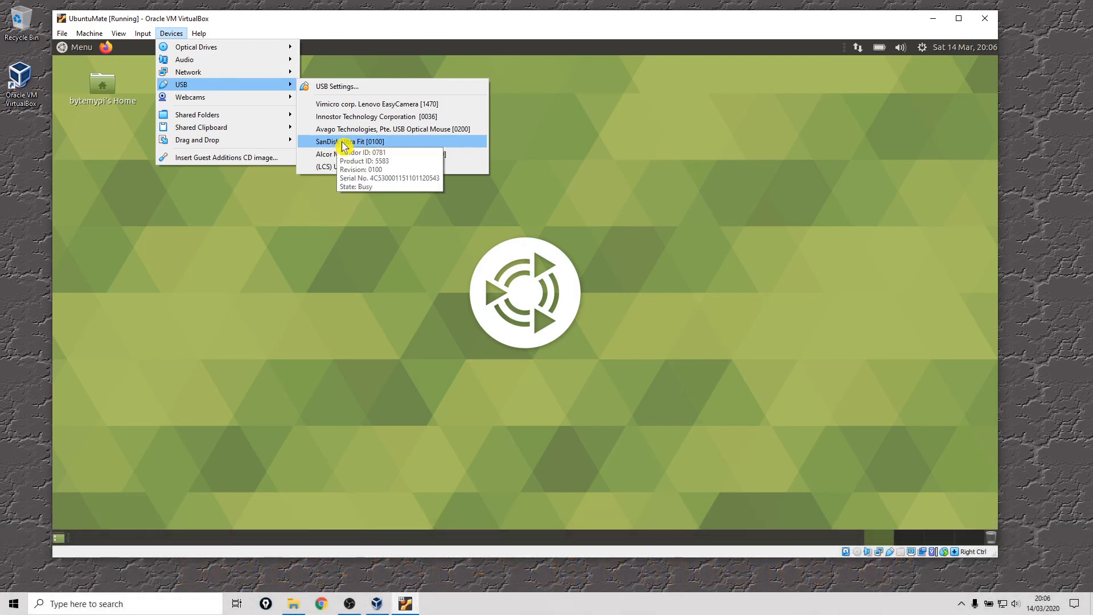
{"action": "left_click", "coordinate": [342, 143]}
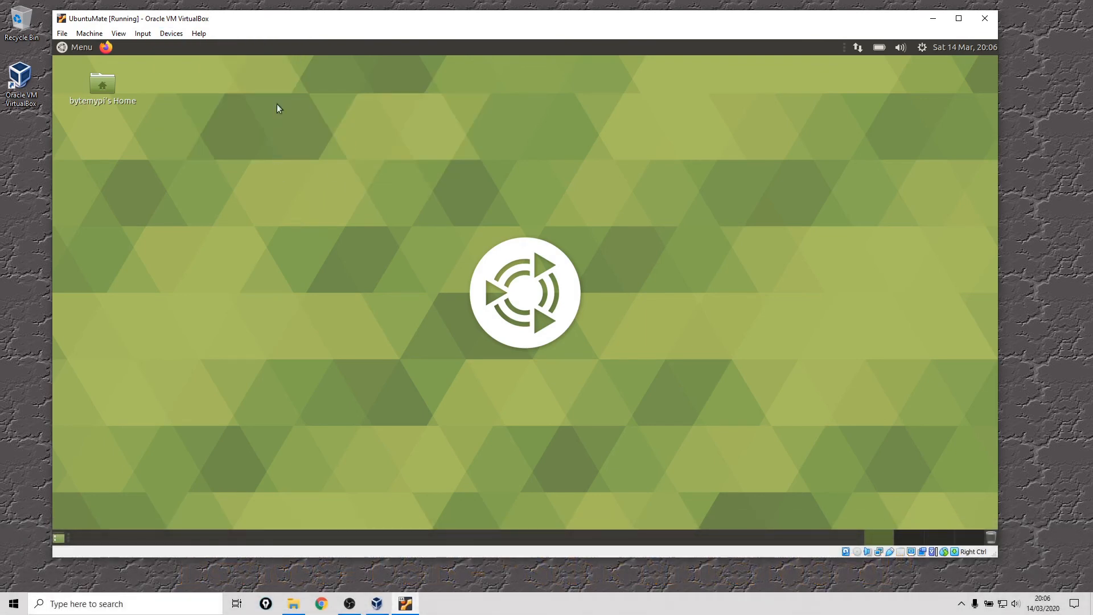
{"action": "left_click_drag", "start_coordinate": [325, 19], "coordinate": [367, 19]}
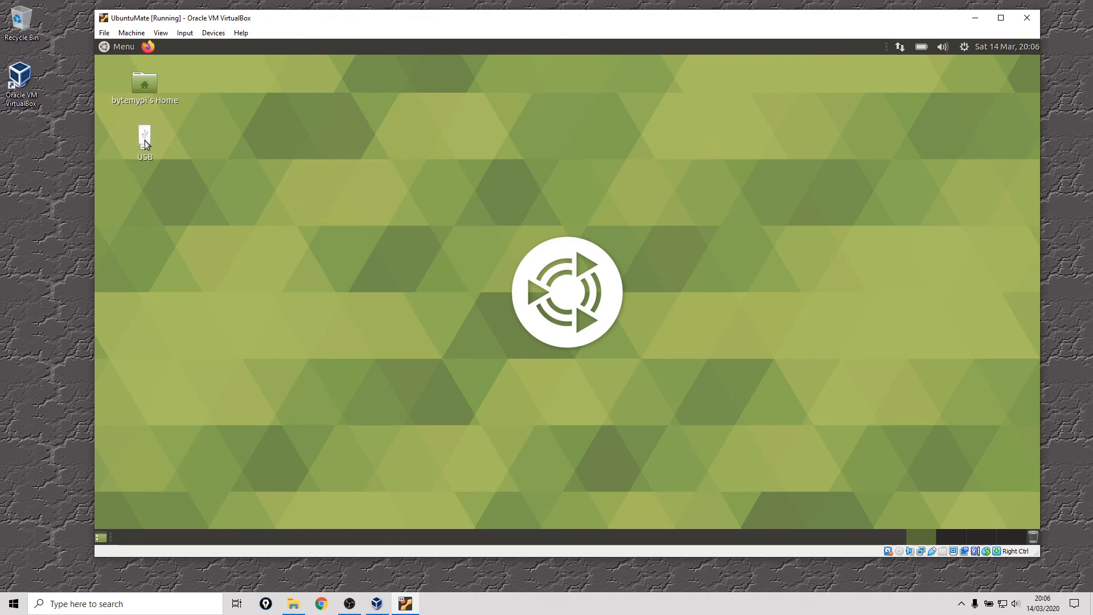
Step: Open the My Files folder on the USB drive from the Ubuntu MATE desktop and move the folder window clear
{"action": "double_click", "coordinate": [145, 140]}
{"action": "left_click_drag", "start_coordinate": [250, 114], "coordinate": [436, 124]}
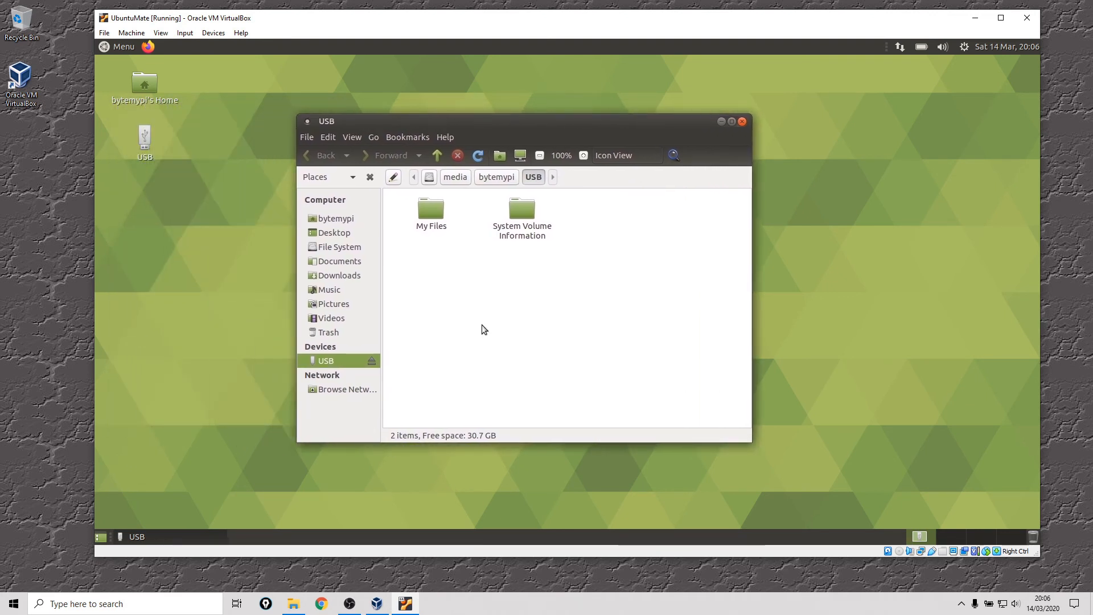
{"action": "double_click", "coordinate": [429, 210]}
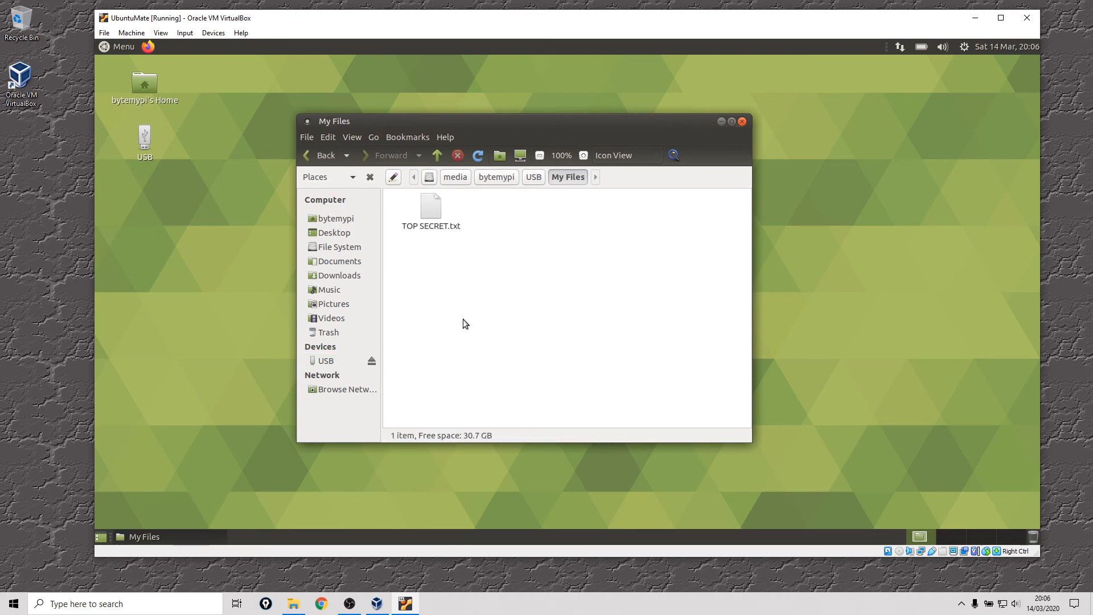
{"action": "left_click_drag", "start_coordinate": [524, 125], "coordinate": [533, 117]}
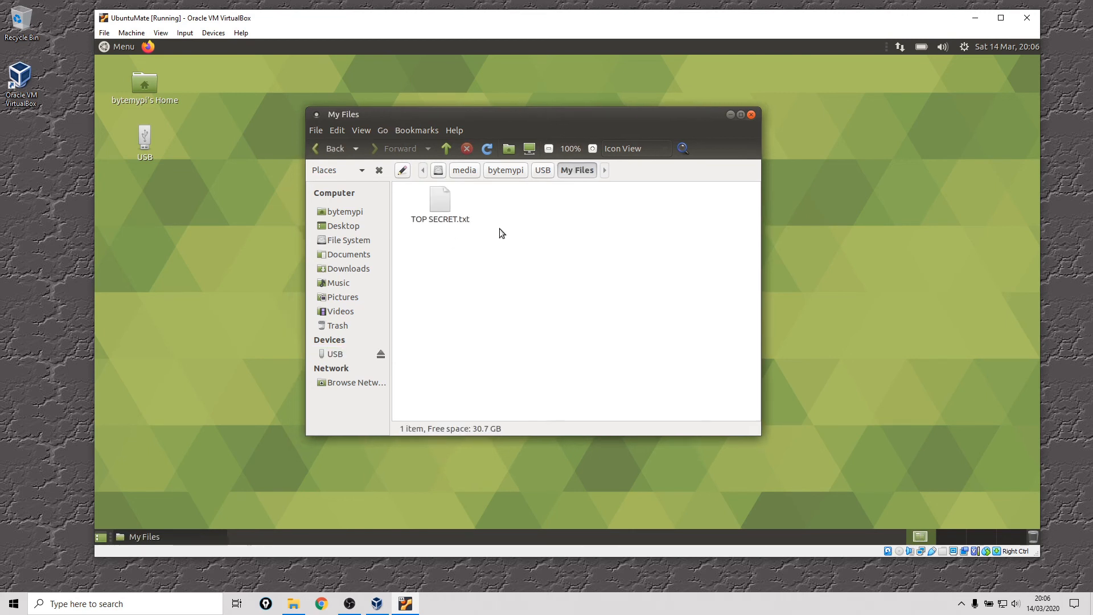
Step: View TOP SECRET.txt from the My Files folder in Pluma, closing both the editor and the folder window when done
{"action": "left_click", "coordinate": [448, 212]}
{"action": "double_click", "coordinate": [439, 204]}
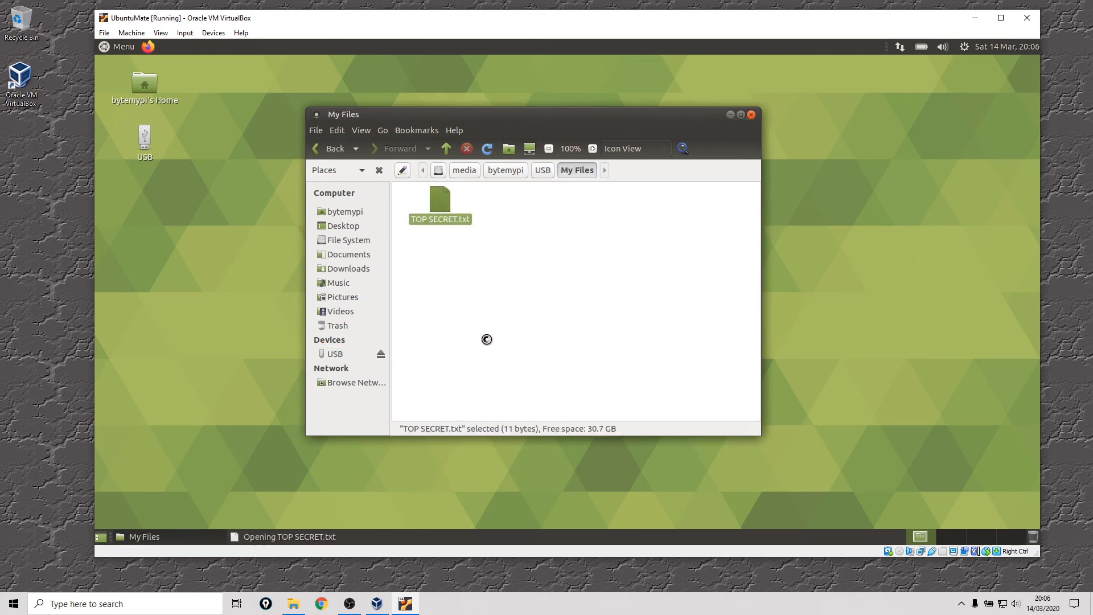
{"action": "left_click_drag", "start_coordinate": [275, 66], "coordinate": [364, 81]}
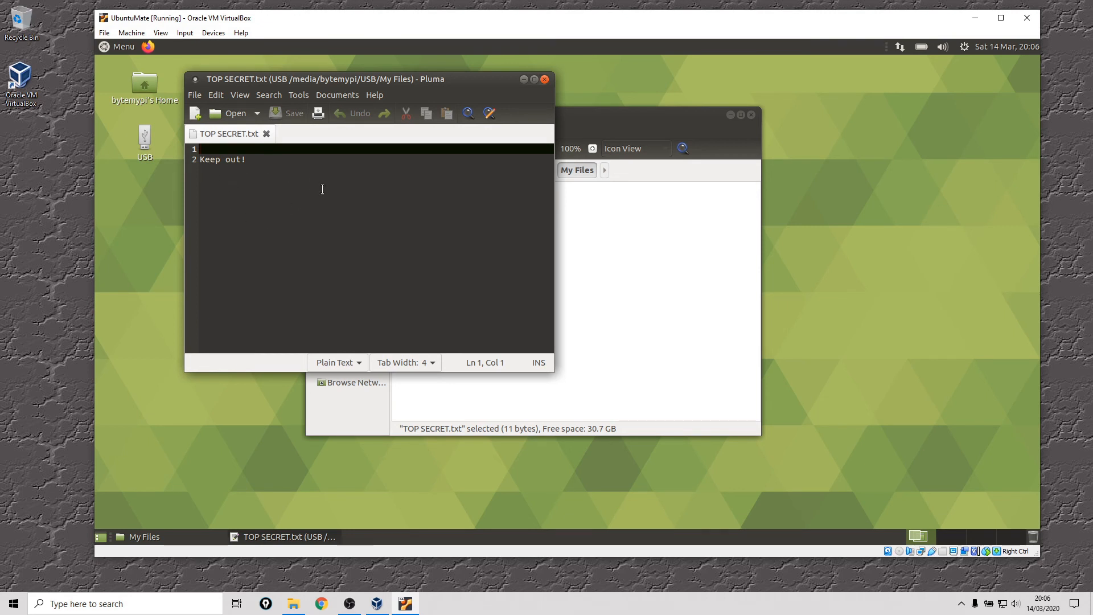
{"action": "left_click", "coordinate": [544, 80]}
{"action": "left_click", "coordinate": [487, 256]}
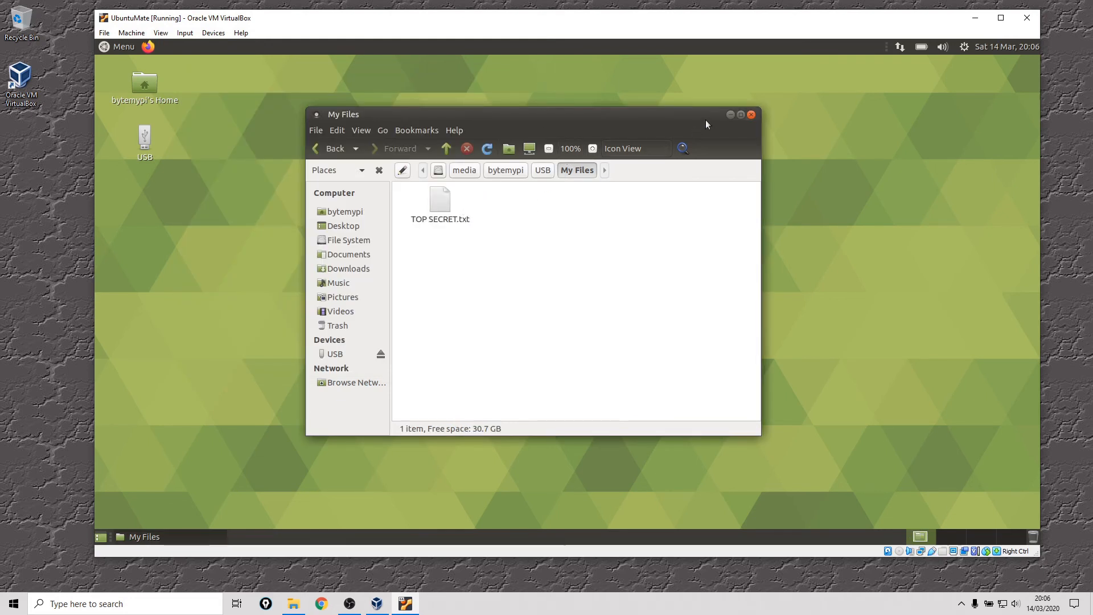
{"action": "left_click", "coordinate": [749, 115]}
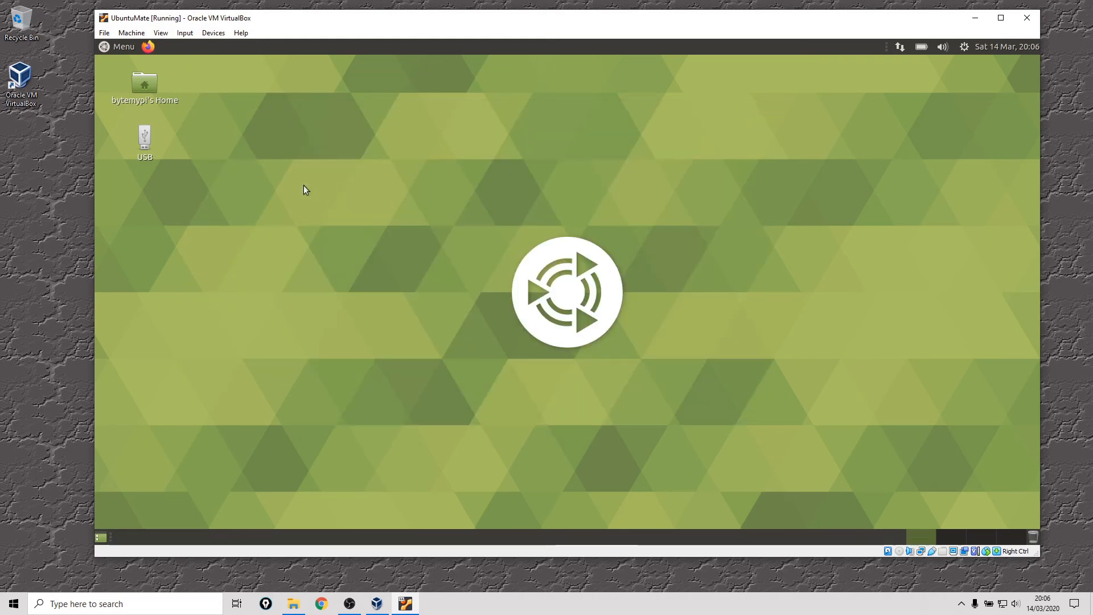
Step: Detach the SanDisk Ultra Fit [0100] USB device from the virtual machine to release it to the host
{"action": "left_click", "coordinate": [214, 33]}
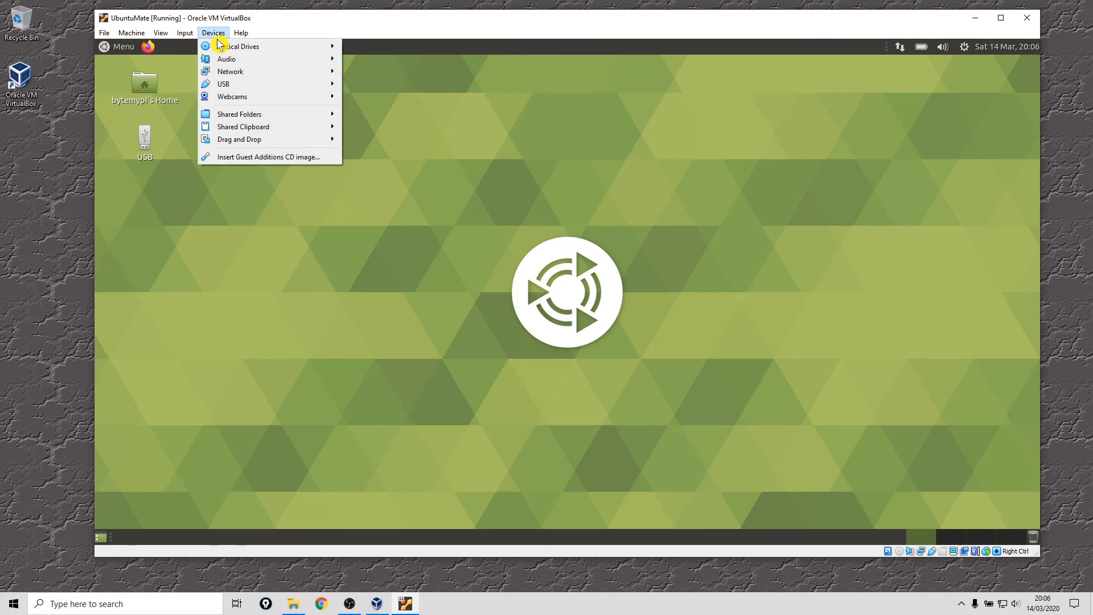
{"action": "mouse_move", "coordinate": [233, 87]}
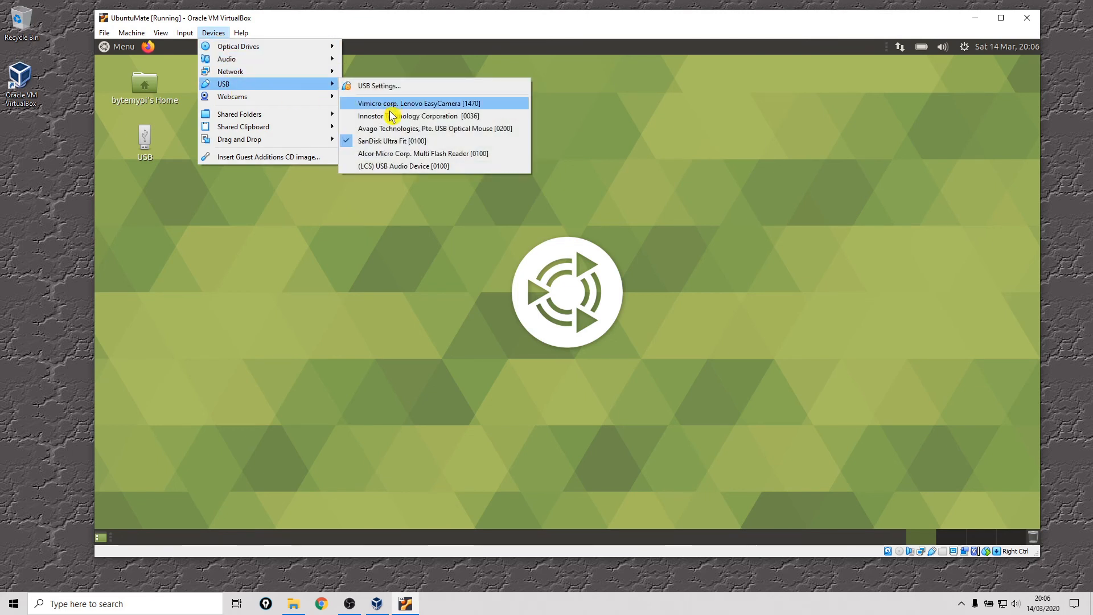
{"action": "left_click", "coordinate": [381, 145]}
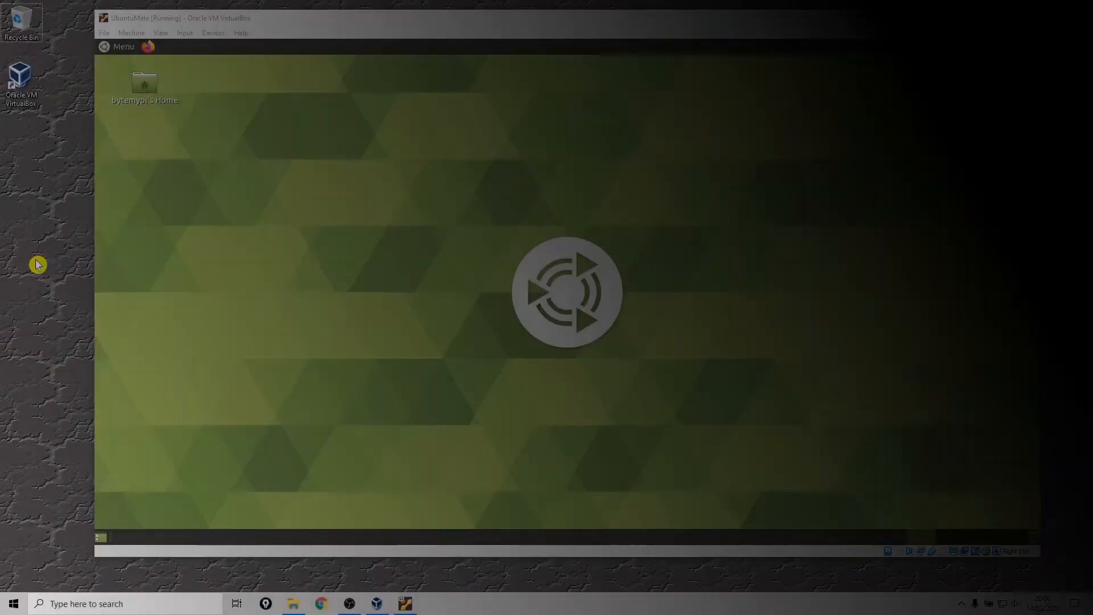
Step: Open a new File Explorer window on the host and browse to the UbuntuMate folder under Documents > VirtualBox
{"action": "left_click", "coordinate": [37, 264]}
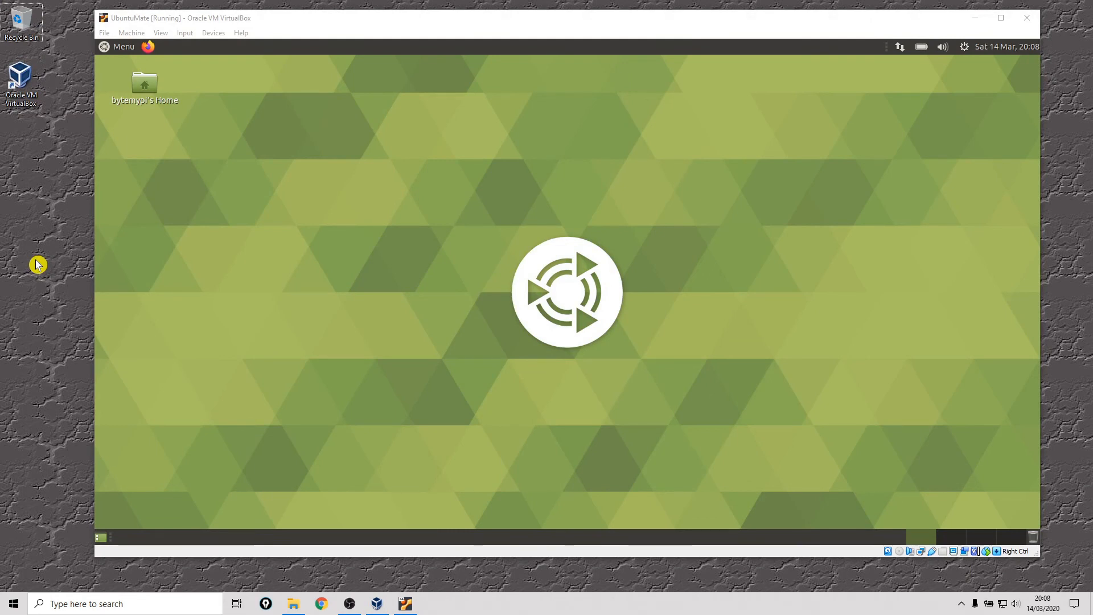
{"action": "right_click", "coordinate": [294, 604]}
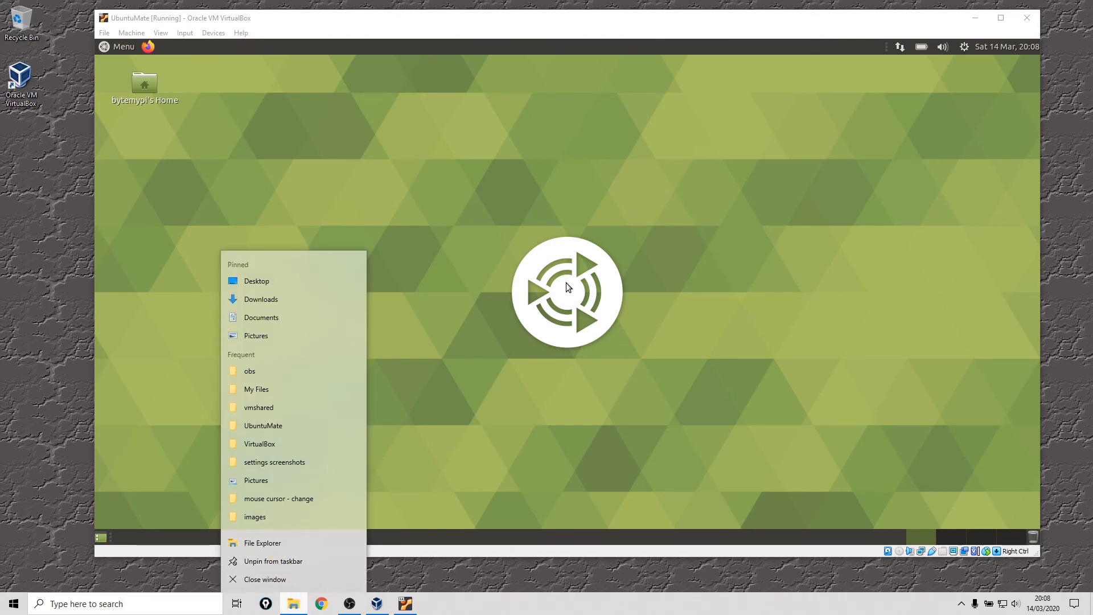
{"action": "left_click_drag", "start_coordinate": [307, 268], "coordinate": [544, 101]}
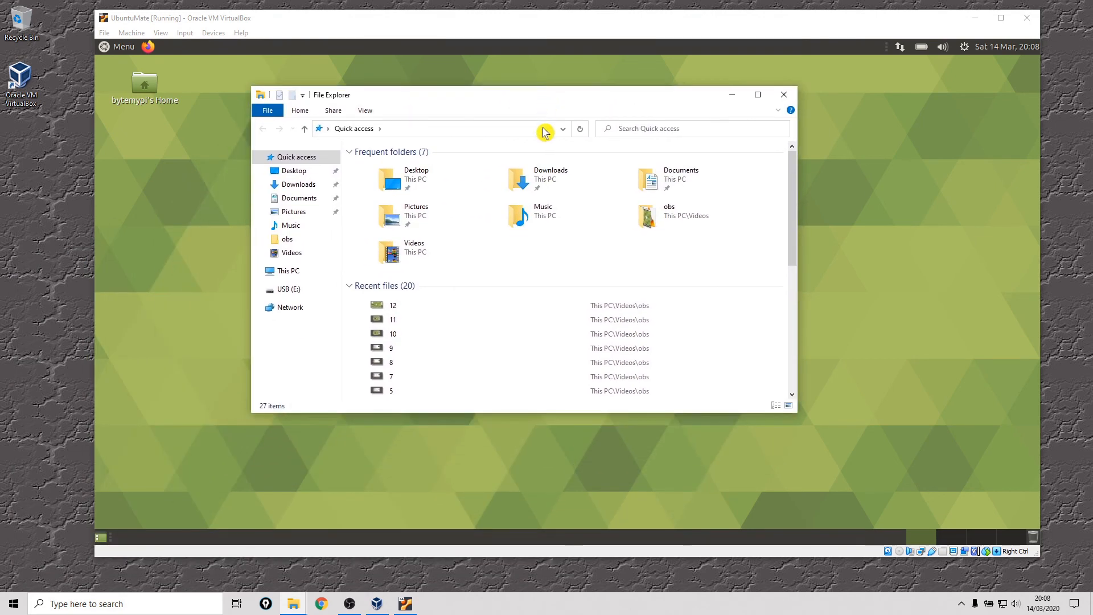
{"action": "left_click", "coordinate": [287, 203]}
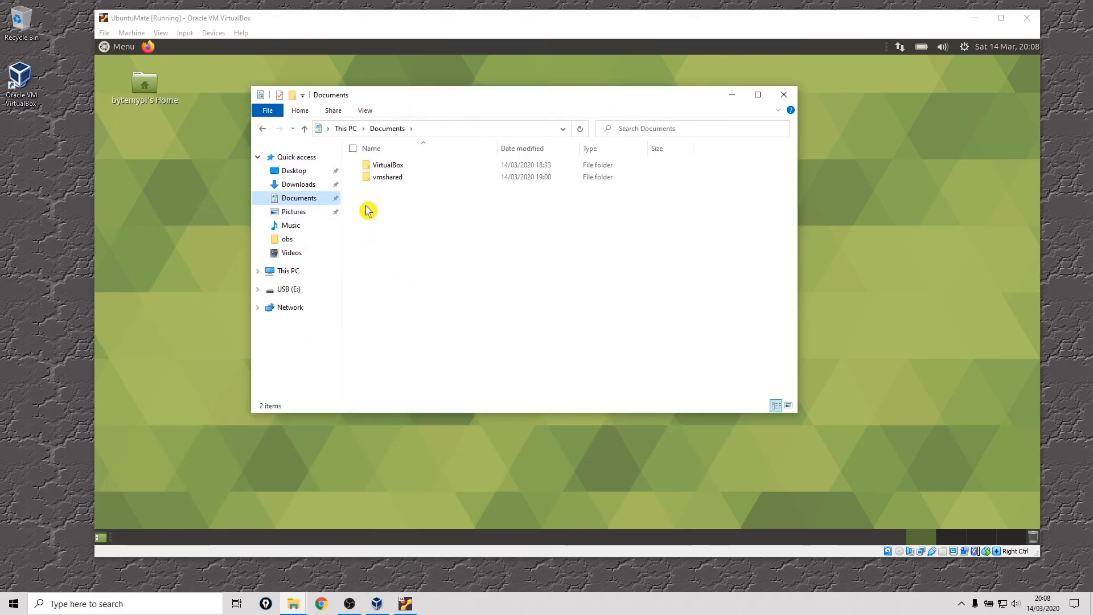
{"action": "double_click", "coordinate": [401, 167]}
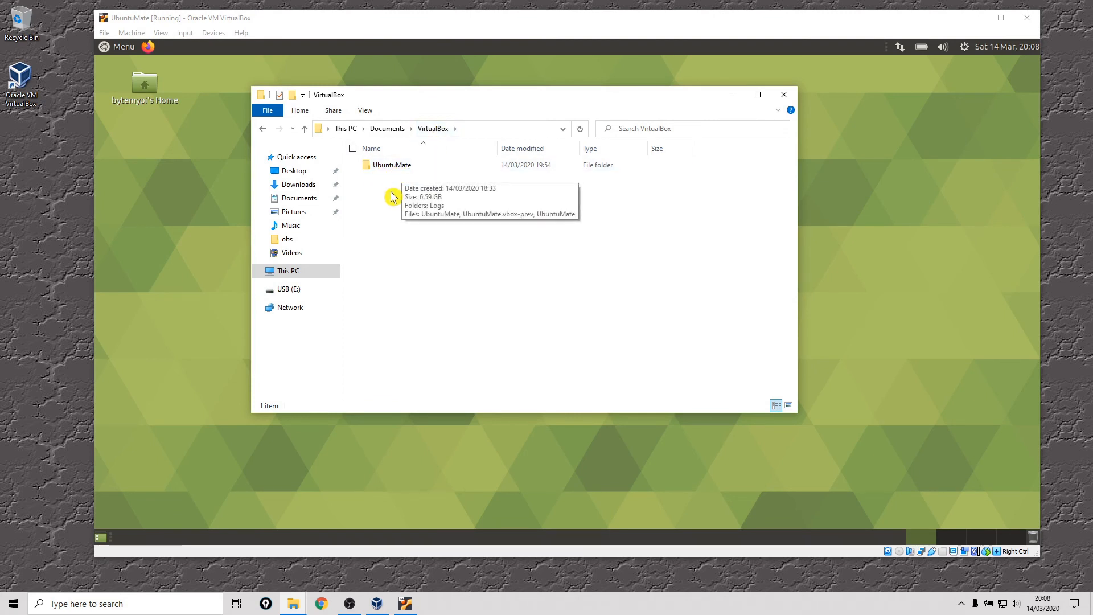
{"action": "double_click", "coordinate": [380, 165]}
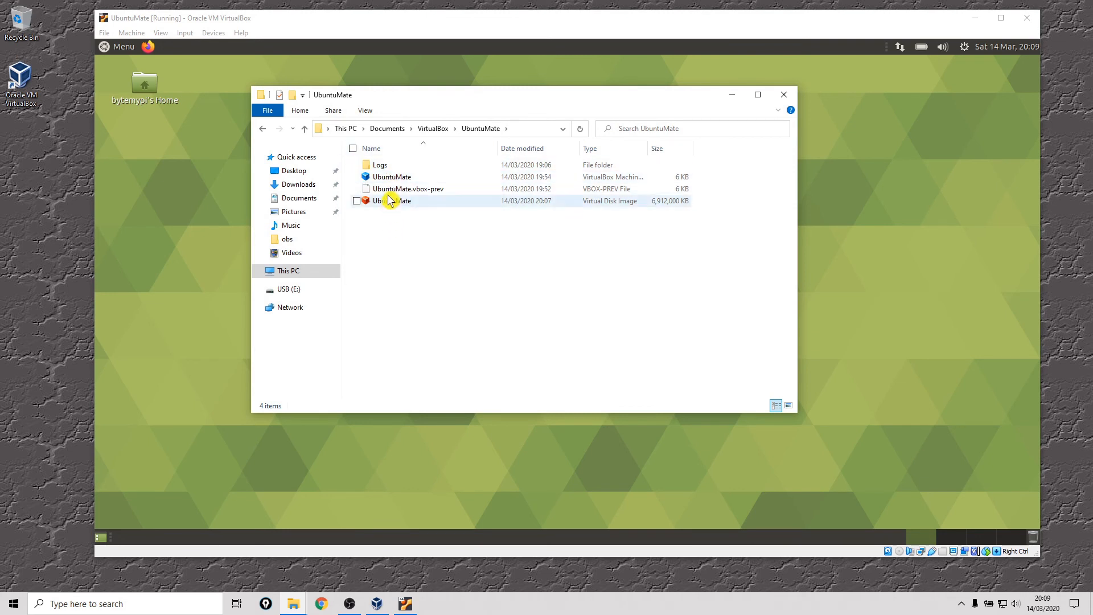
Step: Go back to the VirtualBox folder, reopen UbuntuMate in a maximized window, and examine the virtual disk image's type and size
{"action": "left_click", "coordinate": [263, 128]}
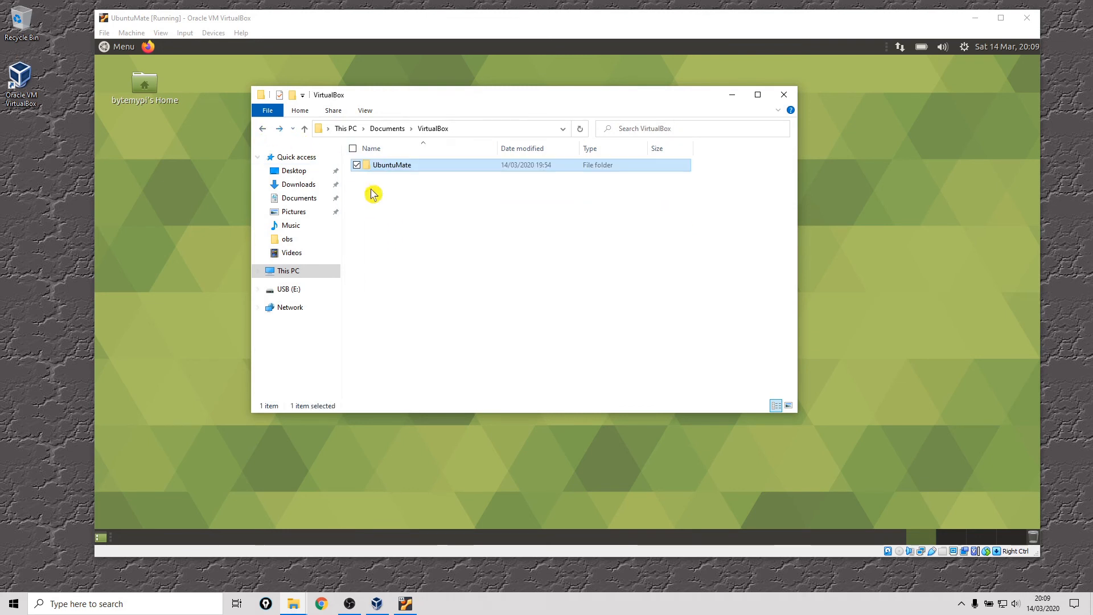
{"action": "mouse_move", "coordinate": [369, 170]}
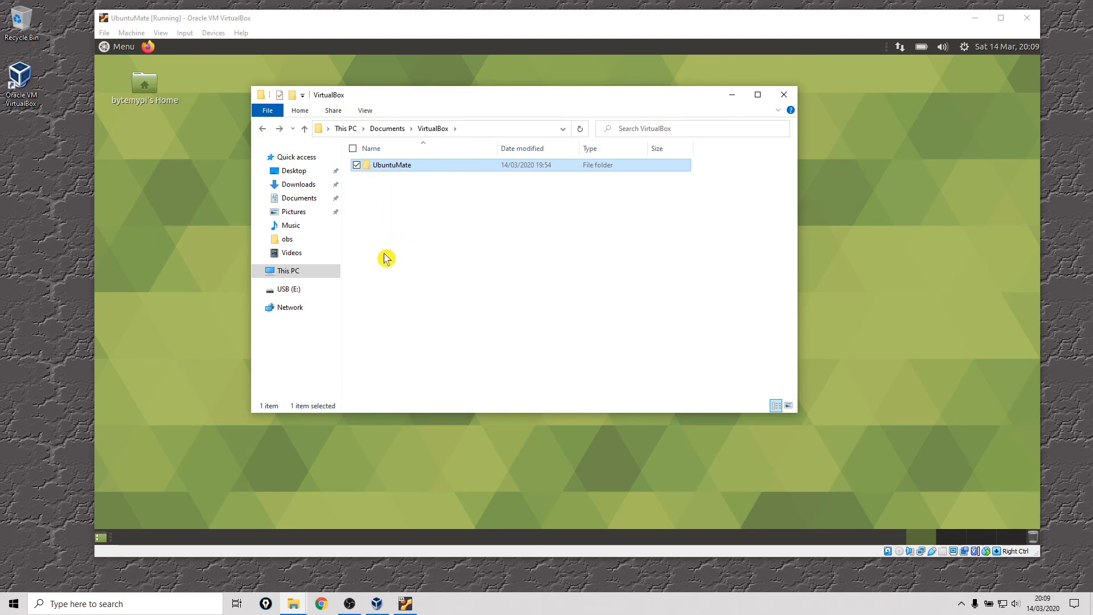
{"action": "double_click", "coordinate": [385, 167]}
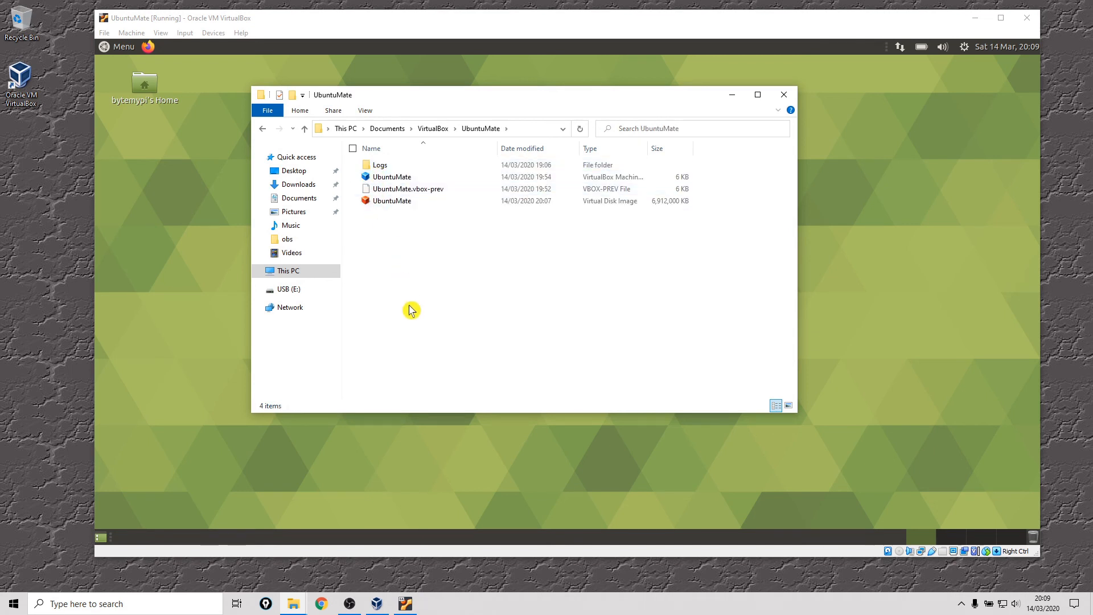
{"action": "left_click", "coordinate": [758, 94]}
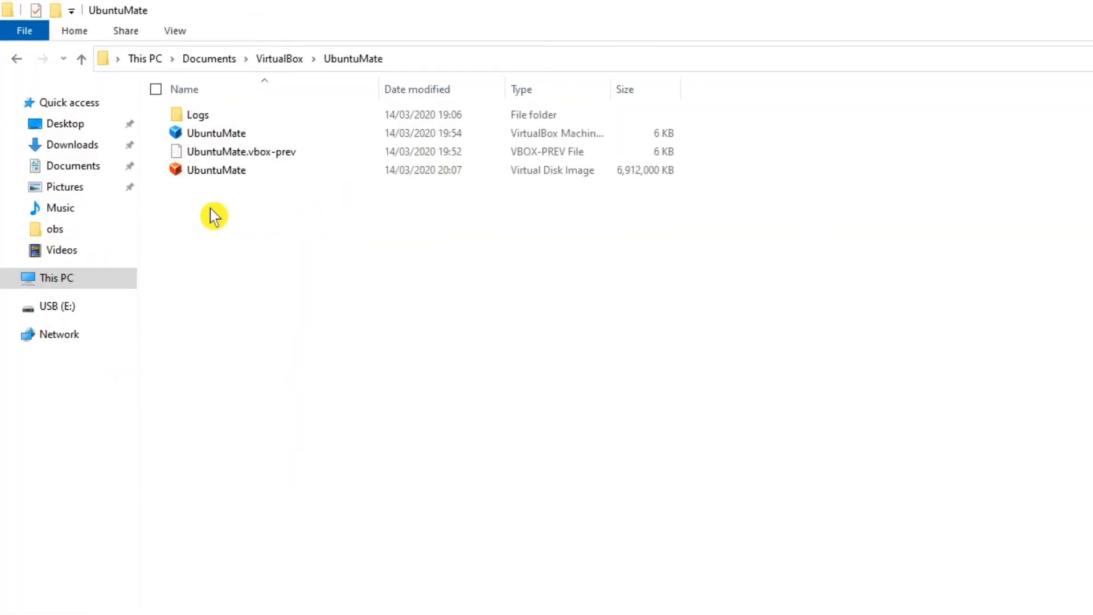
{"action": "left_click", "coordinate": [214, 172]}
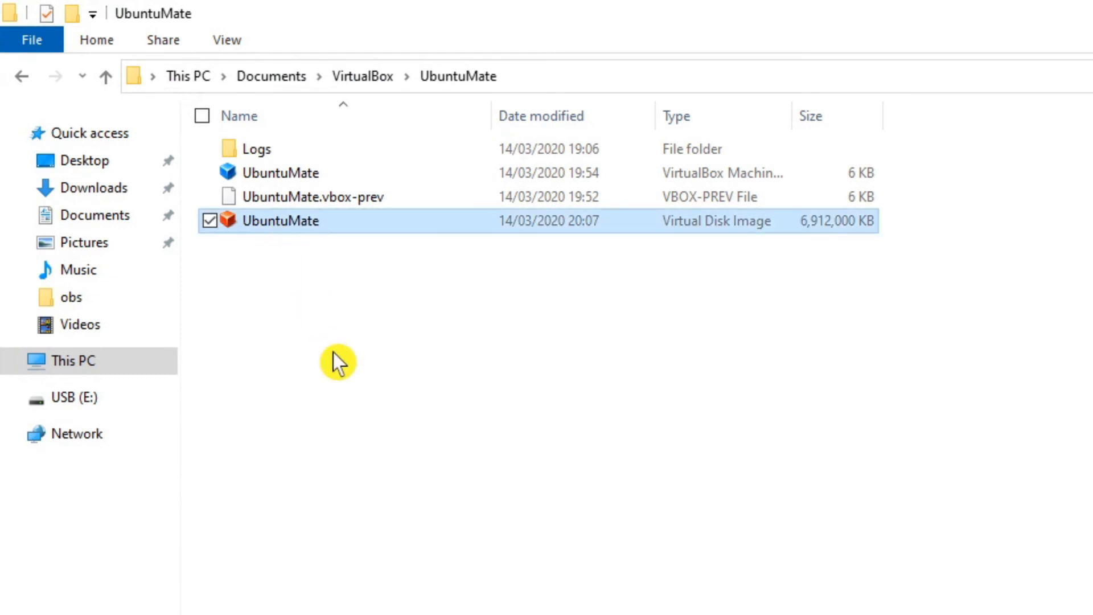
{"action": "left_click", "coordinate": [818, 237]}
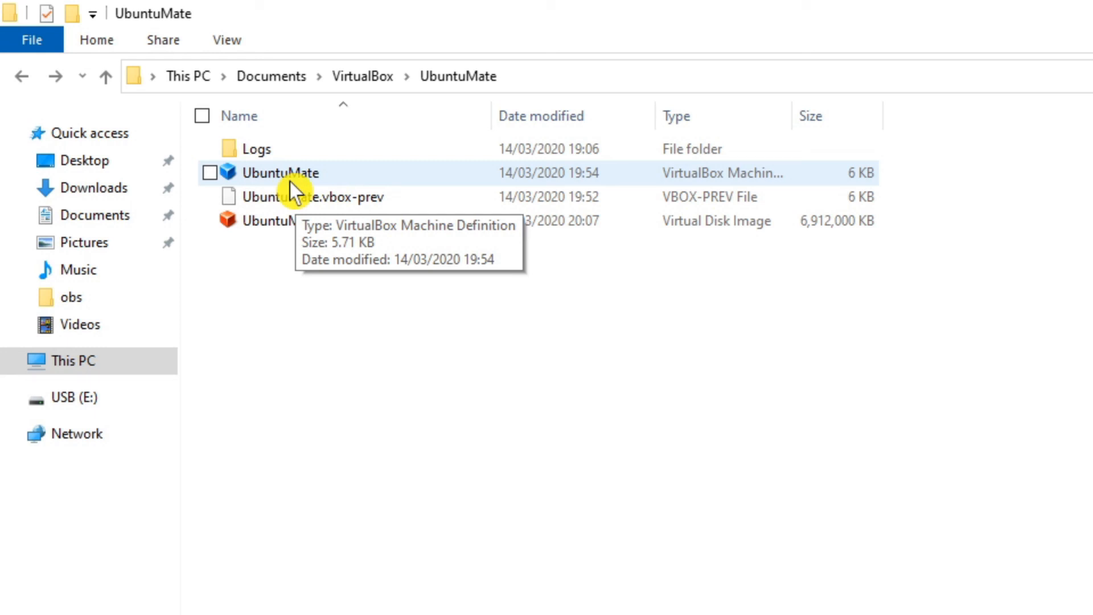
Step: Look at the log files in the UbuntuMate machine's Logs folder, going back to the parent folders when done
{"action": "double_click", "coordinate": [273, 151]}
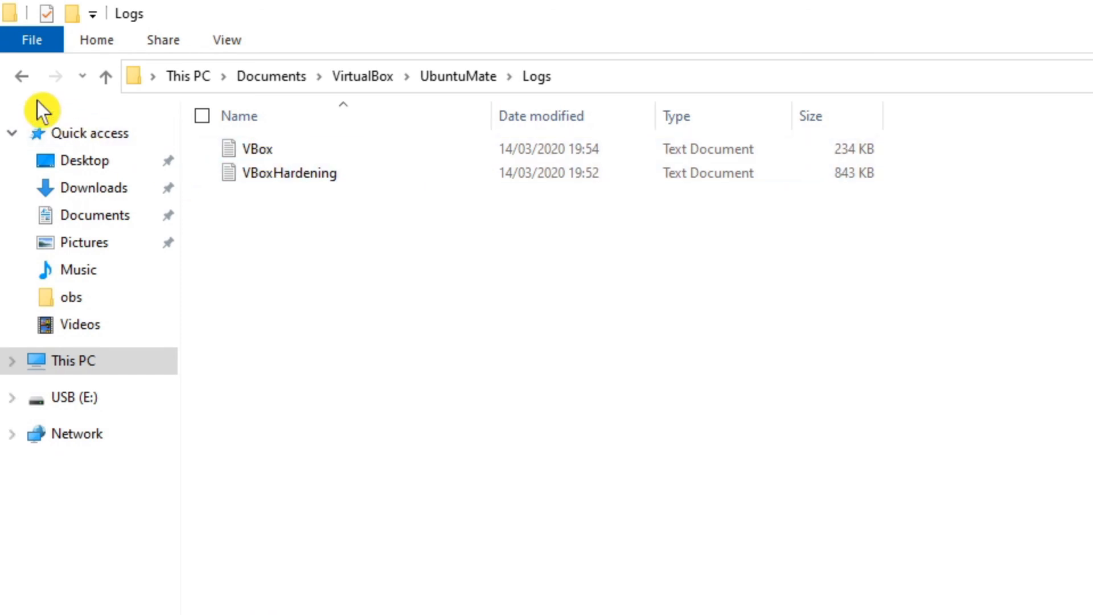
{"action": "left_click", "coordinate": [21, 77]}
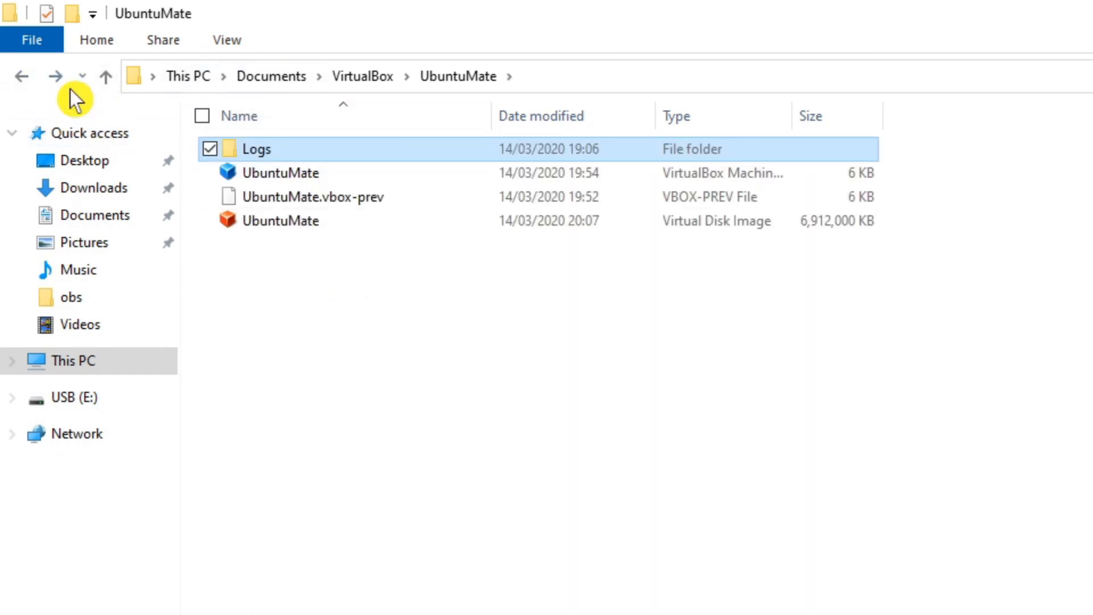
{"action": "left_click", "coordinate": [25, 75]}
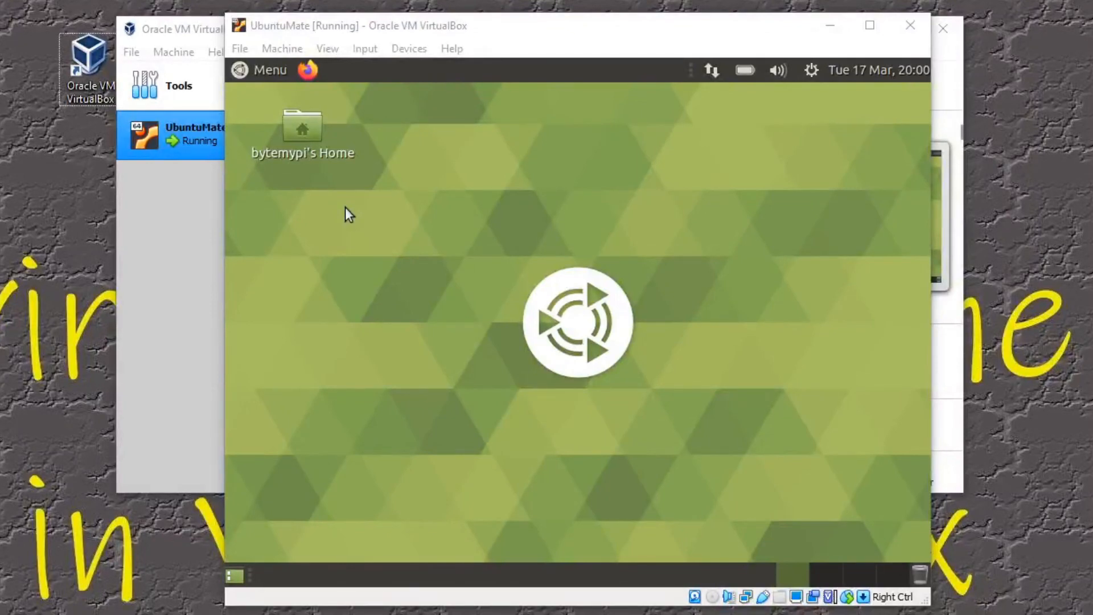
Step: Close VirtualBox Manager with the UbuntuMate machine left running, and check that the guest's applications menu still responds
{"action": "left_click", "coordinate": [177, 30]}
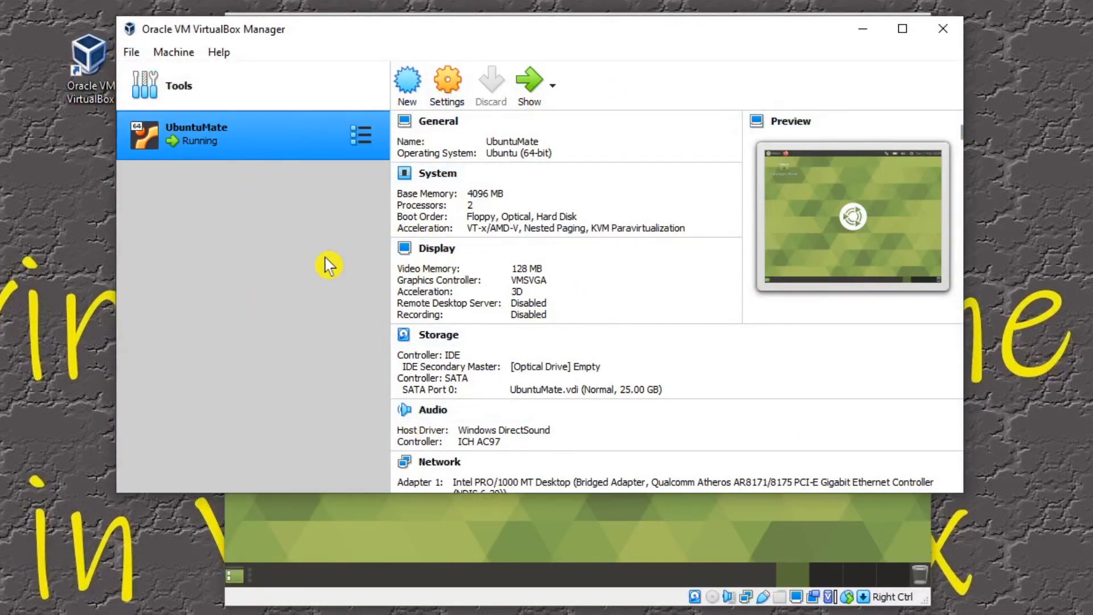
{"action": "left_click", "coordinate": [942, 29]}
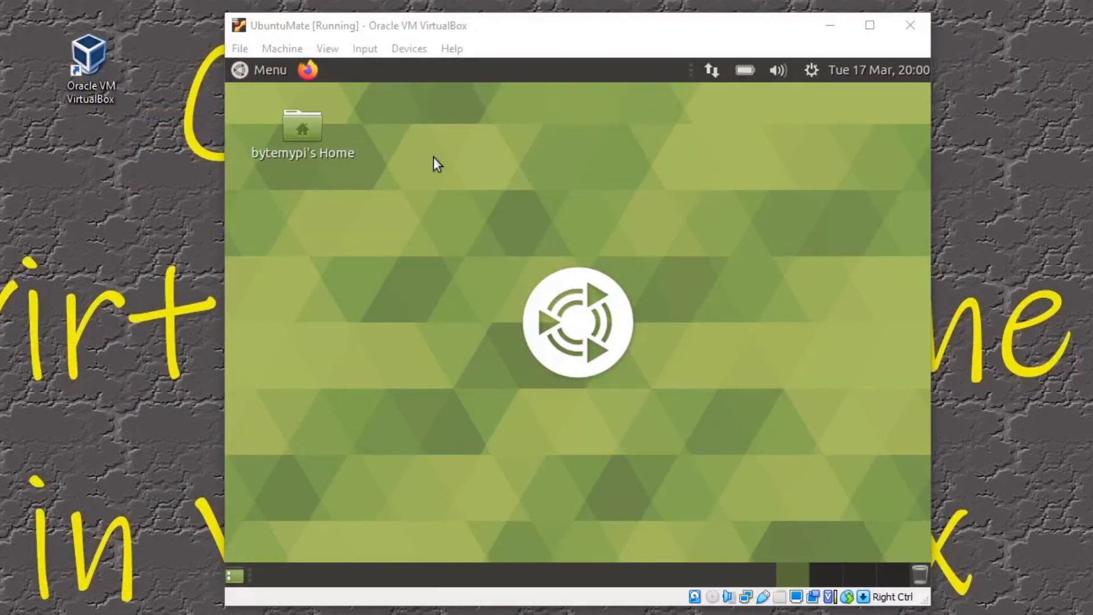
{"action": "left_click", "coordinate": [258, 73]}
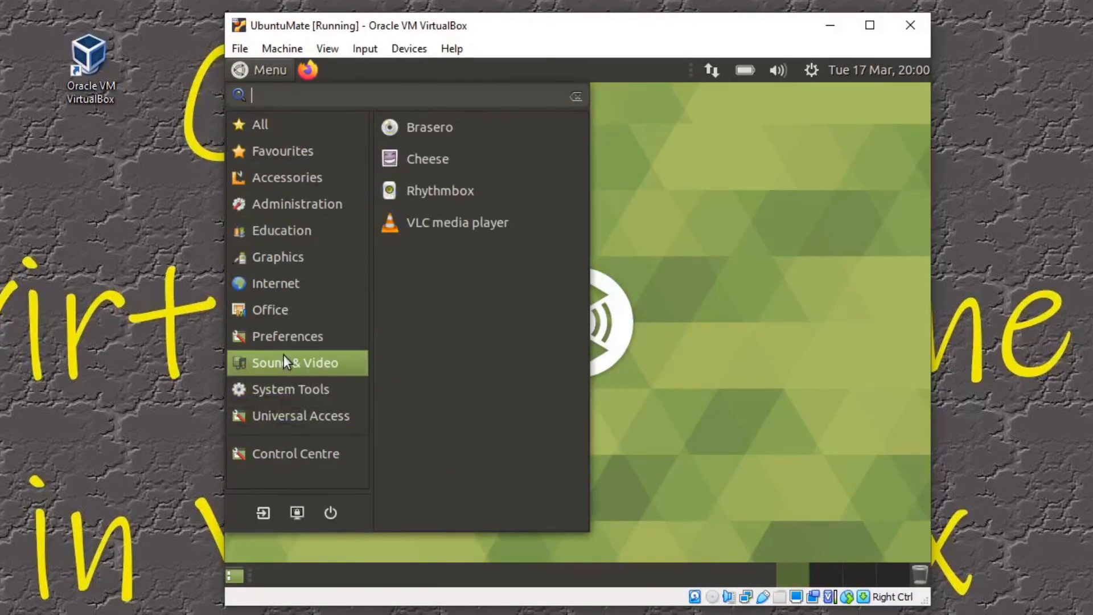
{"action": "left_click", "coordinate": [708, 250]}
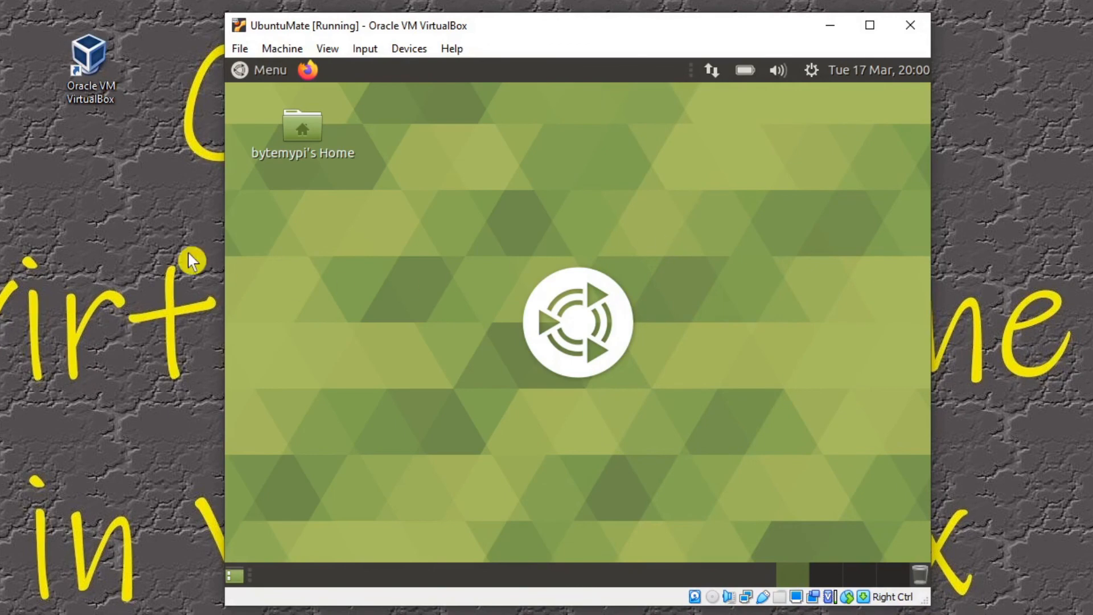
Step: Reopen VirtualBox Manager from the host desktop and bring the running UbuntuMate machine window back to the front
{"action": "left_click", "coordinate": [86, 67]}
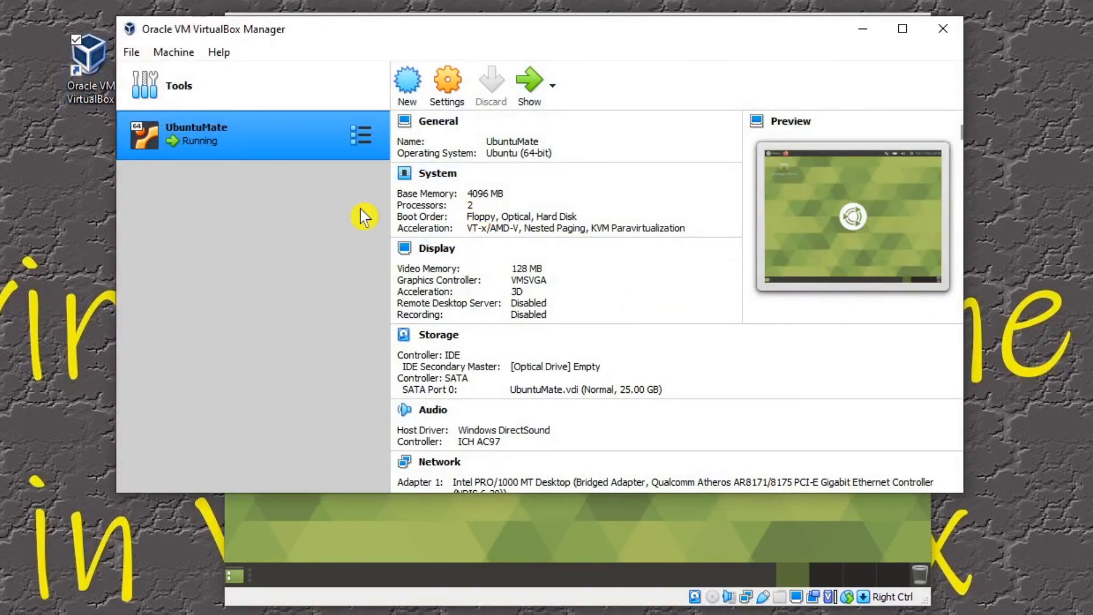
{"action": "left_click", "coordinate": [375, 514]}
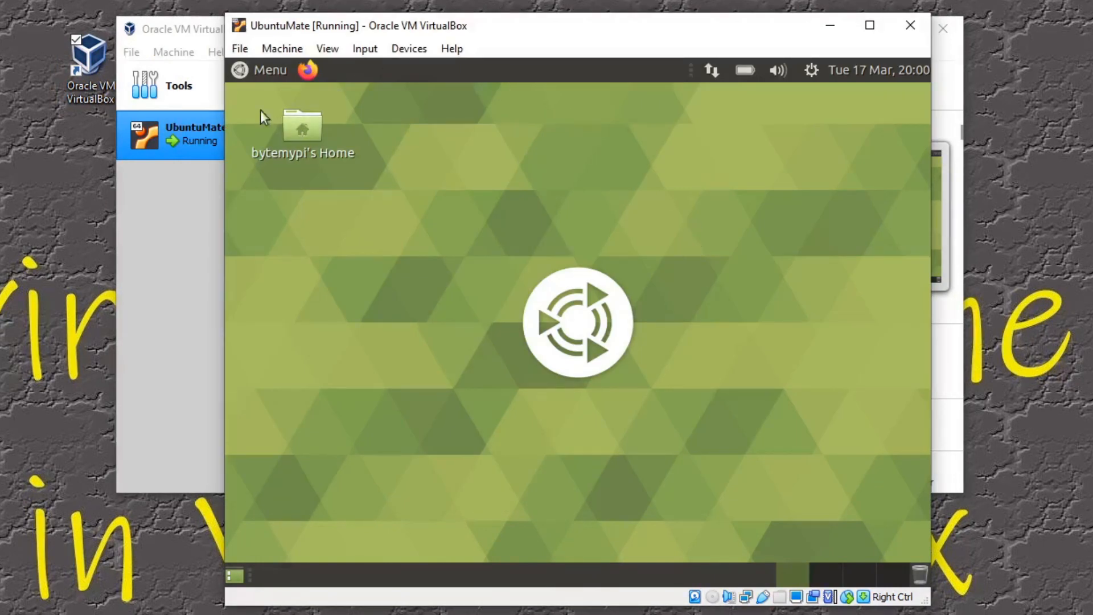
Step: Shut down the Ubuntu MATE guest from its own applications menu and confirm the shutdown
{"action": "left_click", "coordinate": [261, 71]}
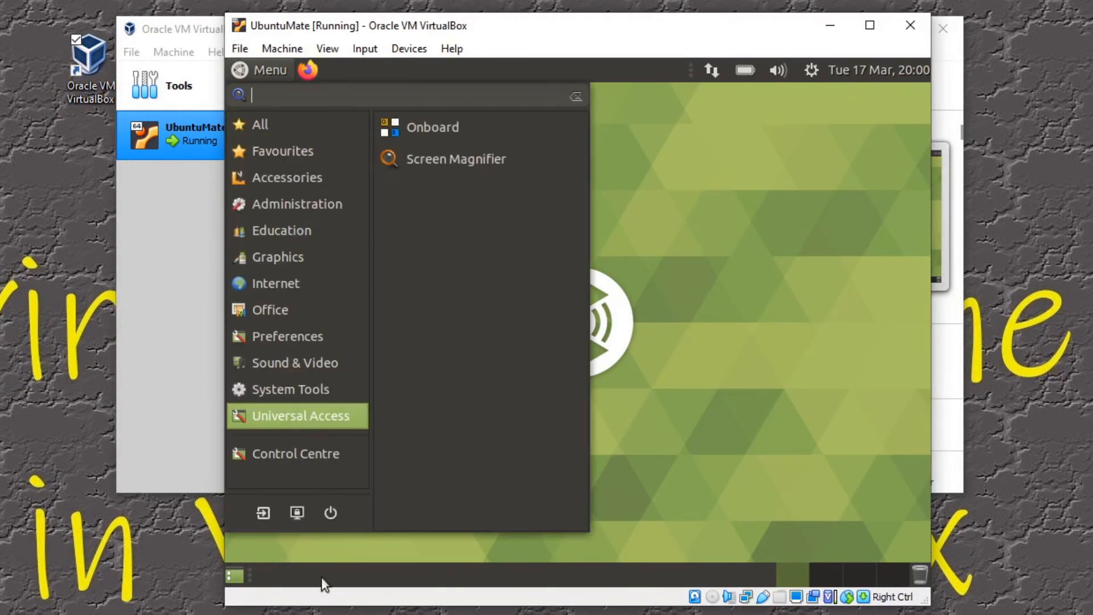
{"action": "left_click", "coordinate": [328, 515]}
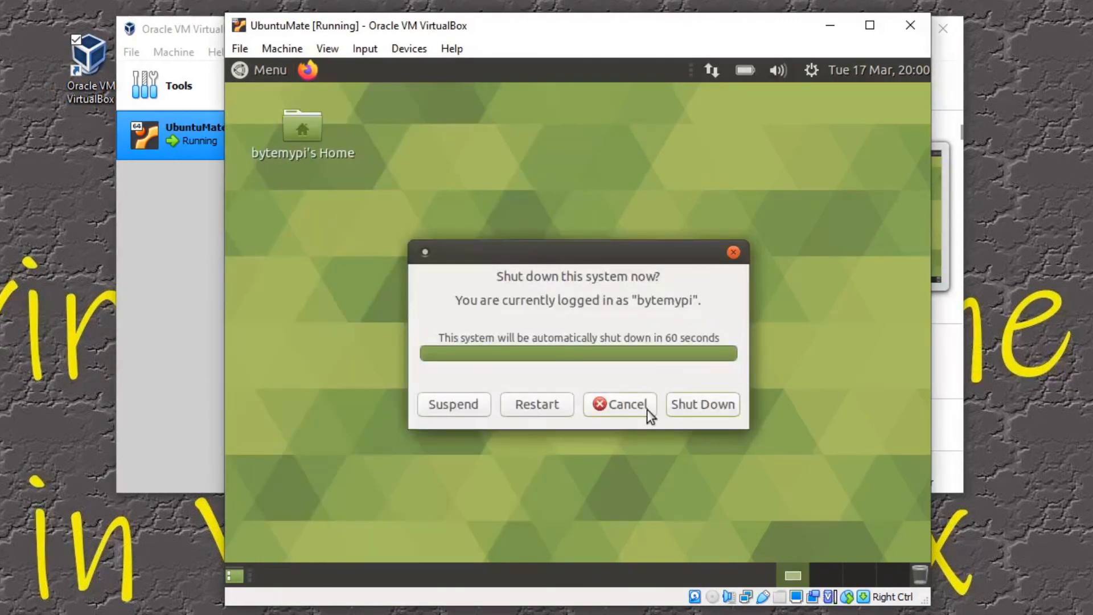
{"action": "left_click", "coordinate": [699, 406]}
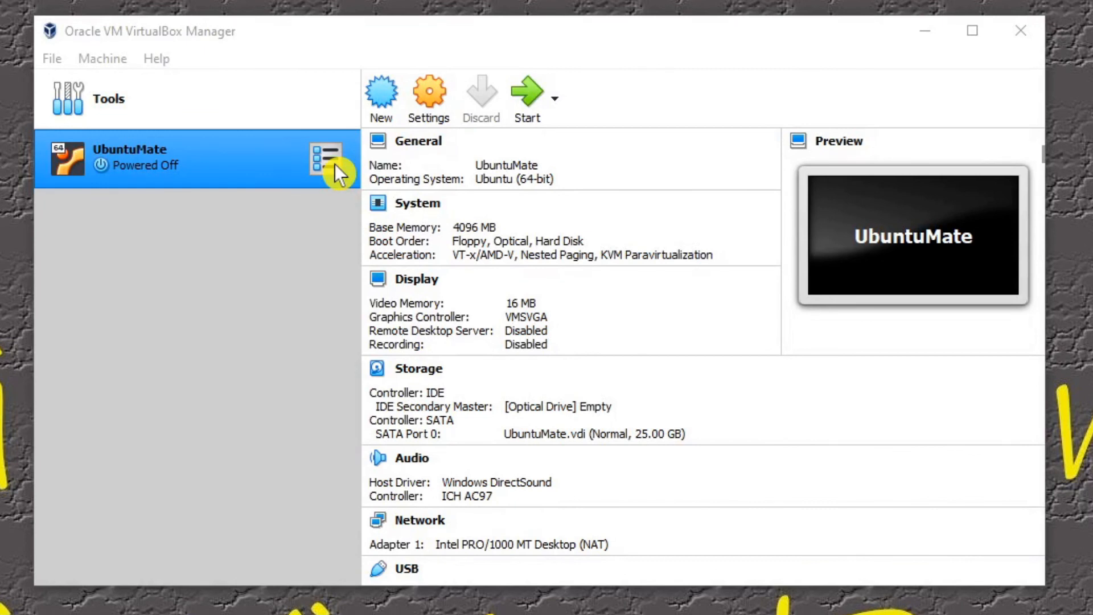
Step: Show the snapshots of the powered-off UbuntuMate machine and take a snapshot named Backup
{"action": "left_click", "coordinate": [333, 164]}
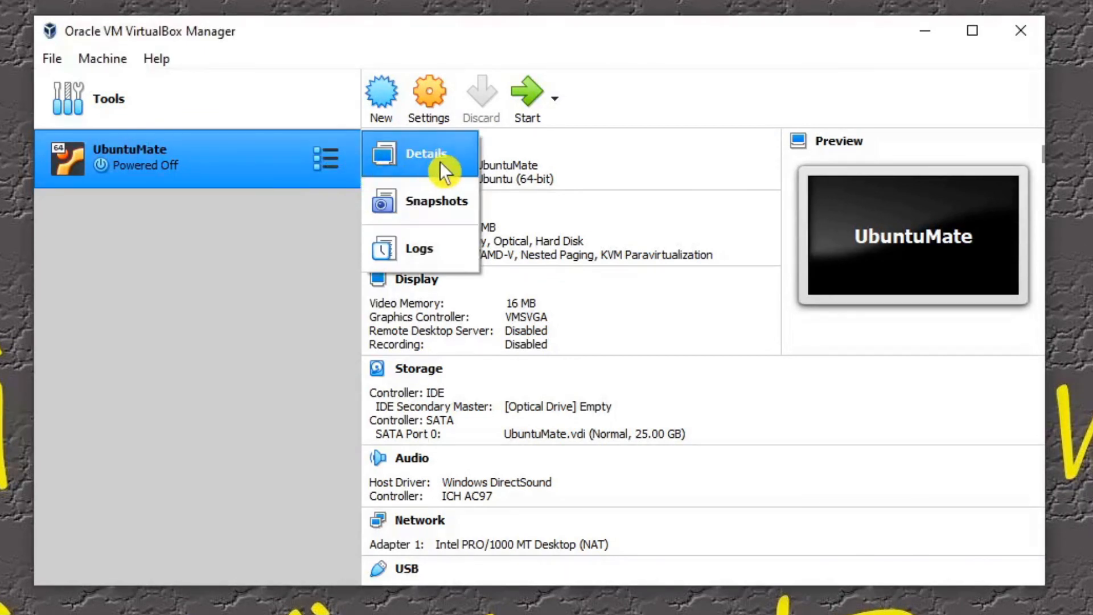
{"action": "left_click", "coordinate": [439, 211]}
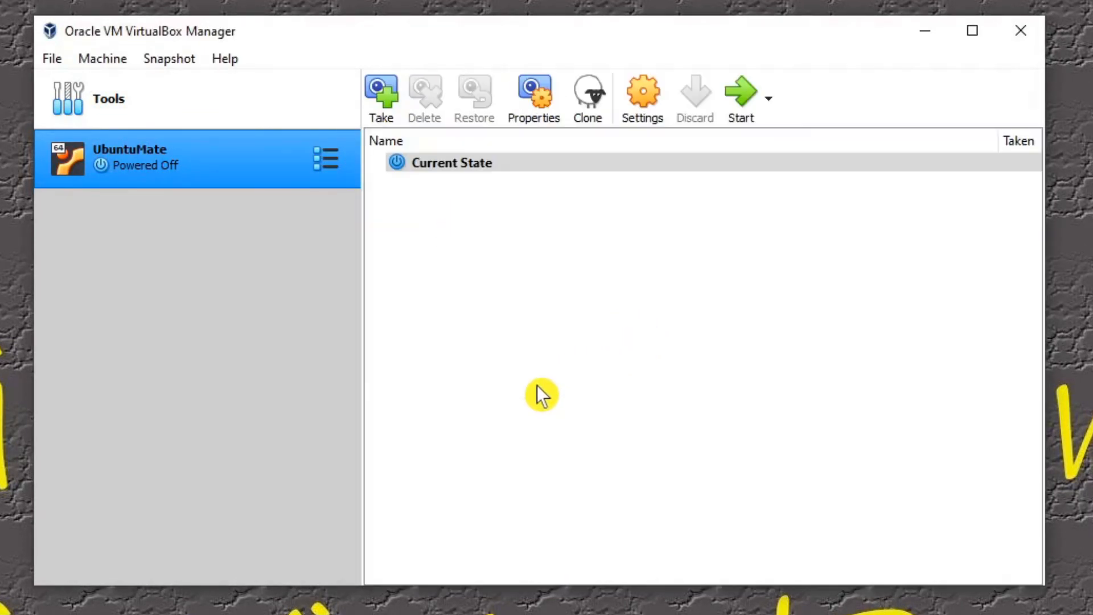
{"action": "left_click", "coordinate": [389, 100]}
{"action": "left_click", "coordinate": [437, 196]}
{"action": "left_click_drag", "start_coordinate": [437, 197], "coordinate": [276, 166]}
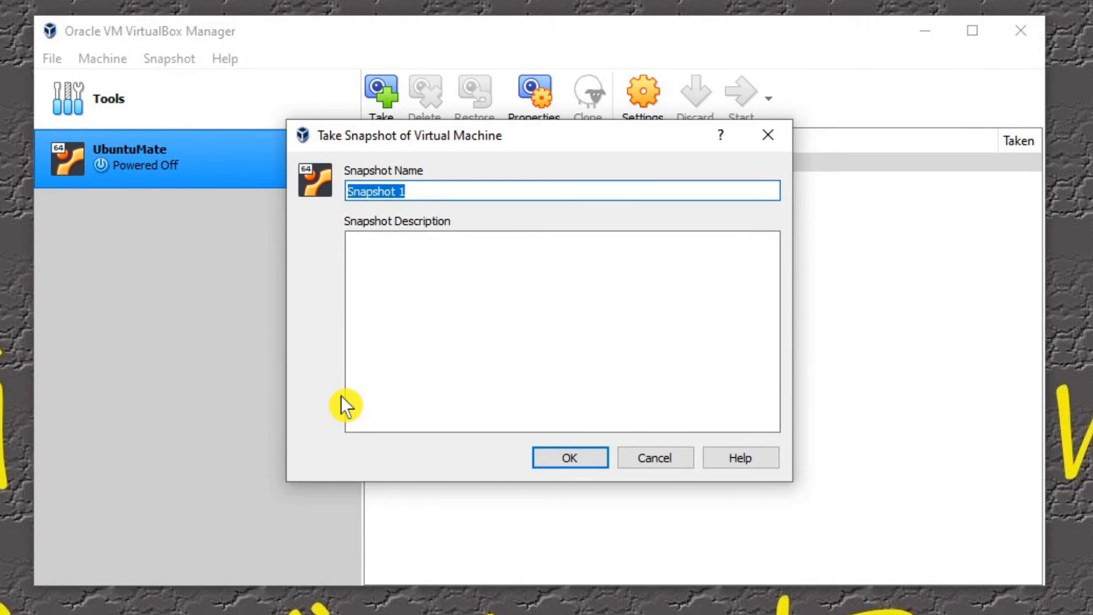
{"action": "type", "text": "Backup"}
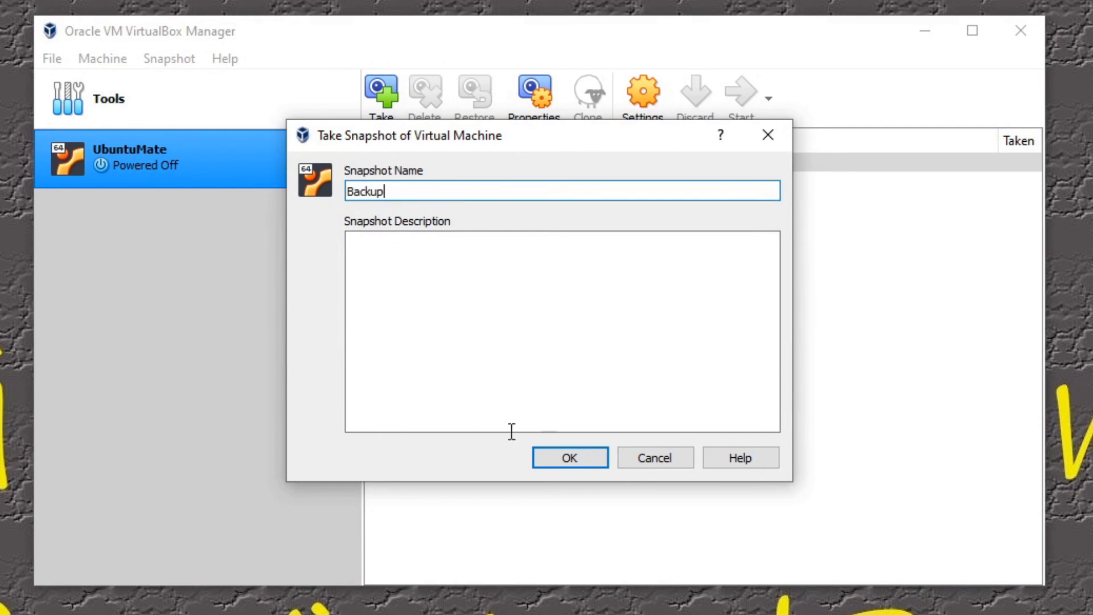
{"action": "left_click", "coordinate": [575, 459]}
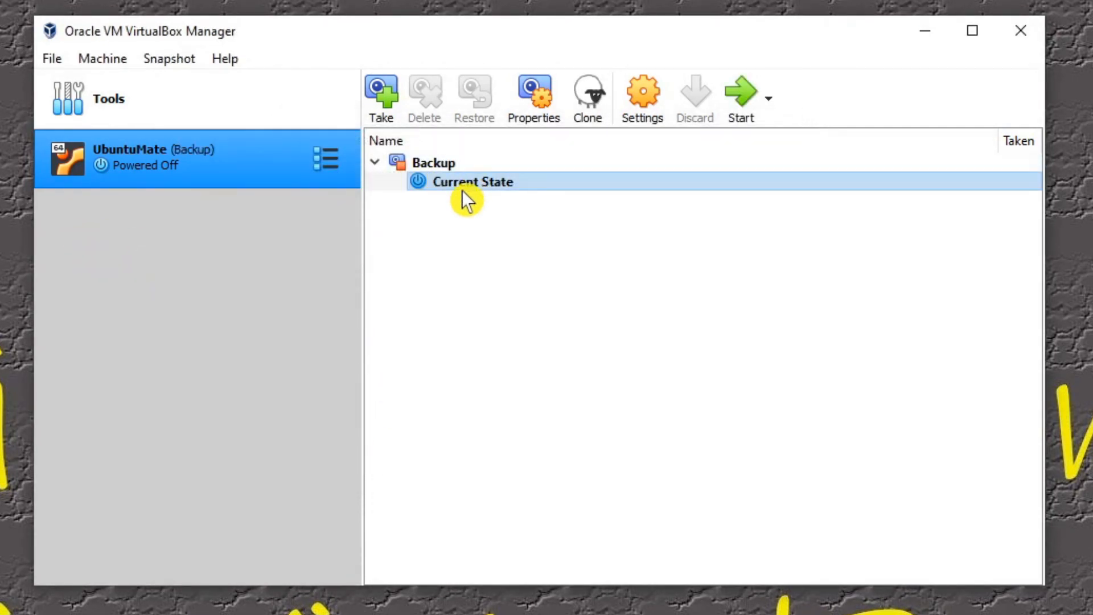
Step: Compare the Backup snapshot with Current State, and look at the dialog for taking another snapshot before cancelling it
{"action": "left_click", "coordinate": [440, 165]}
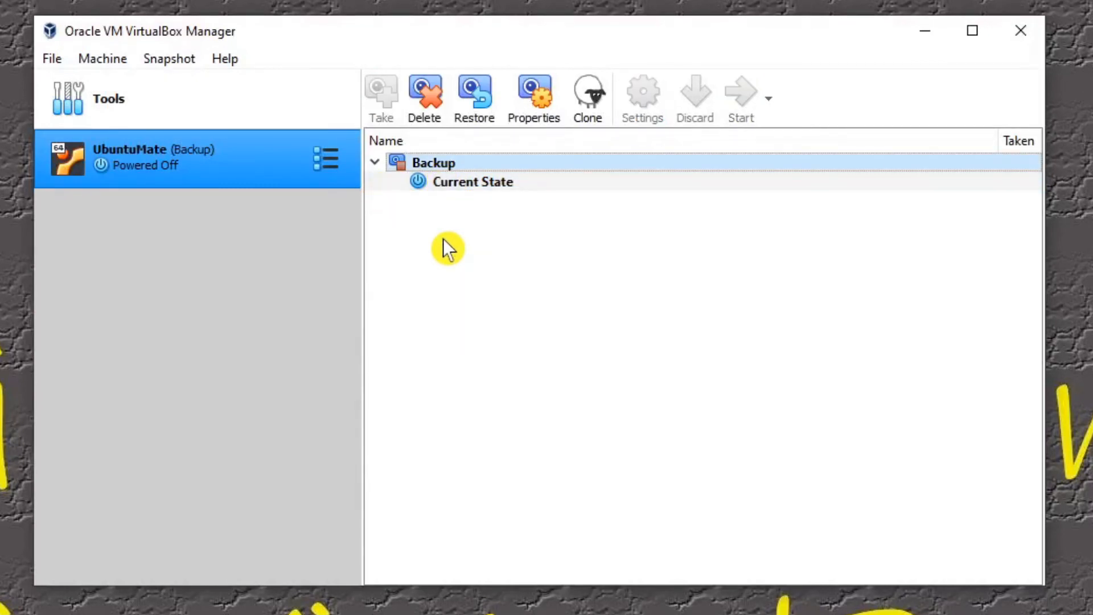
{"action": "left_click", "coordinate": [456, 186]}
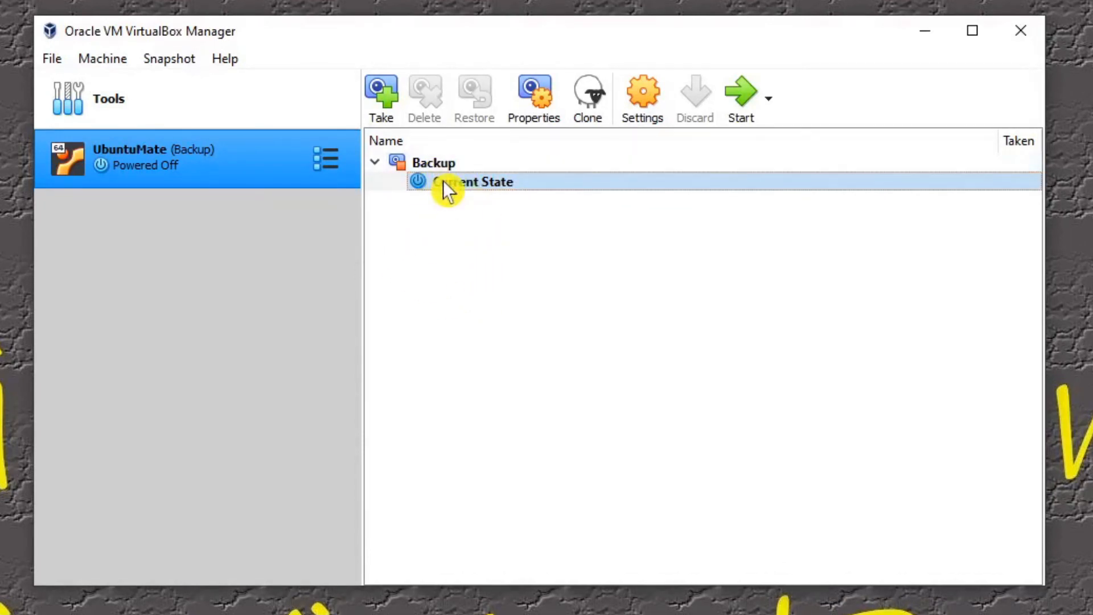
{"action": "mouse_move", "coordinate": [443, 181]}
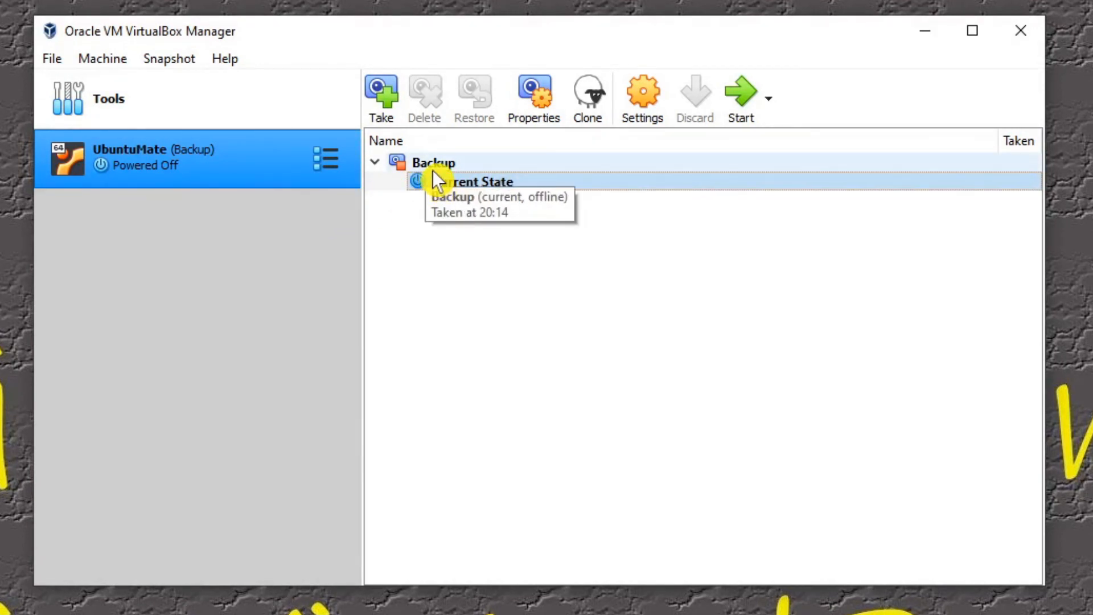
{"action": "left_click", "coordinate": [332, 170]}
{"action": "left_click", "coordinate": [374, 206]}
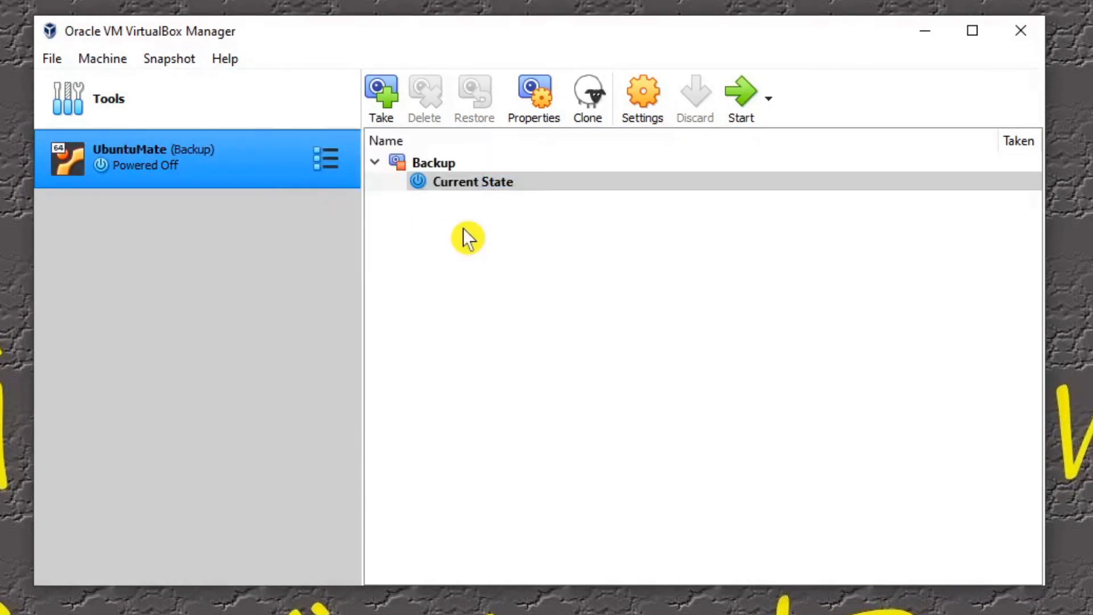
{"action": "left_click", "coordinate": [438, 162]}
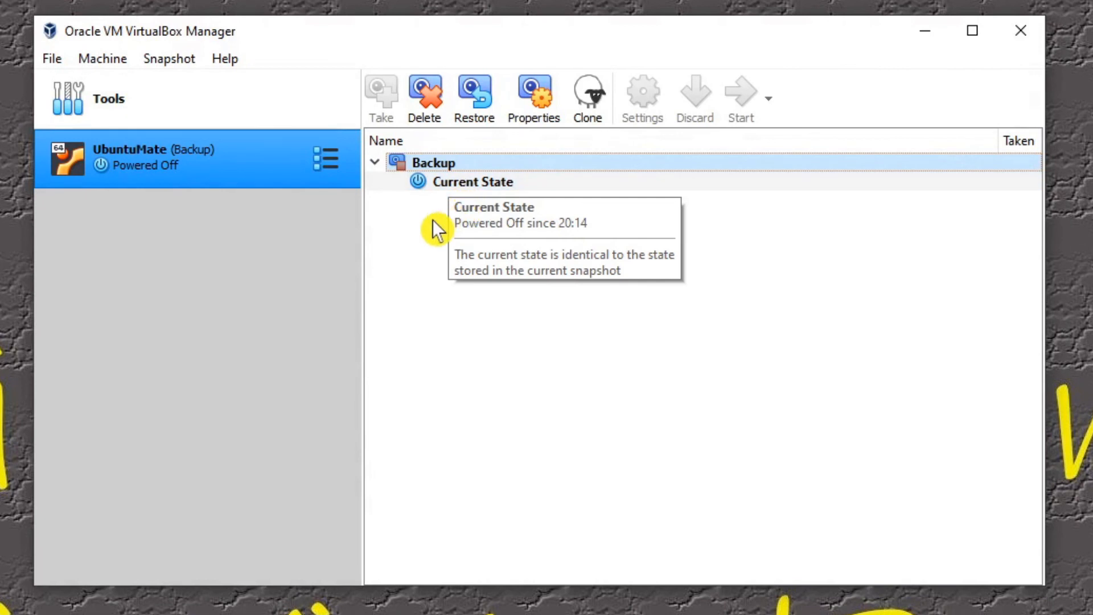
{"action": "left_click", "coordinate": [444, 182]}
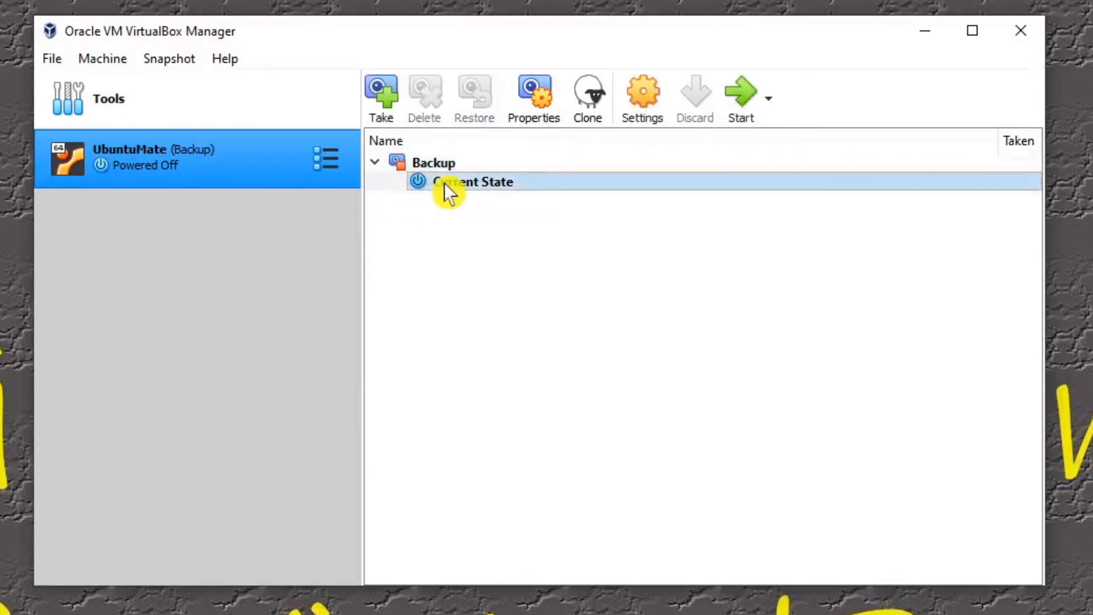
{"action": "left_click", "coordinate": [391, 108]}
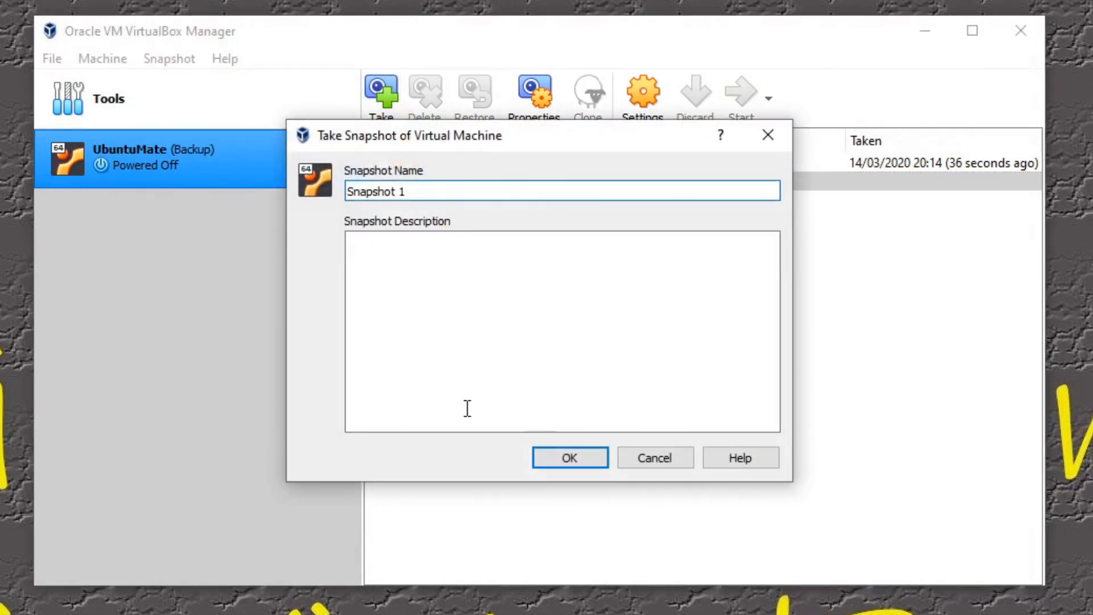
{"action": "left_click", "coordinate": [649, 462]}
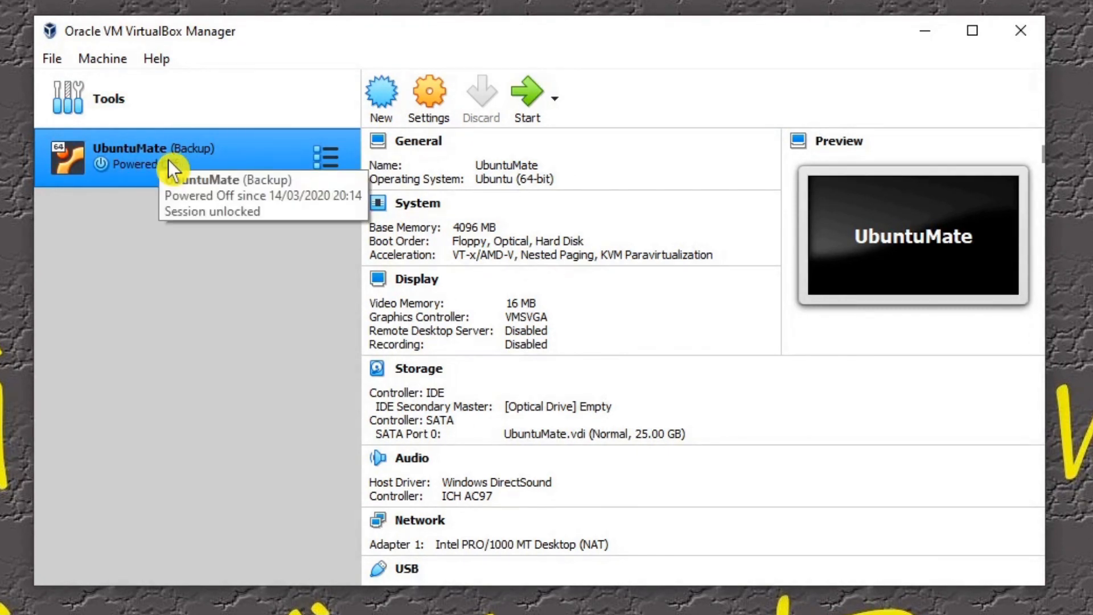
Step: Remove the UbuntuMate machine from VirtualBox, deleting all of its files from the hard disk as well
{"action": "right_click", "coordinate": [169, 159]}
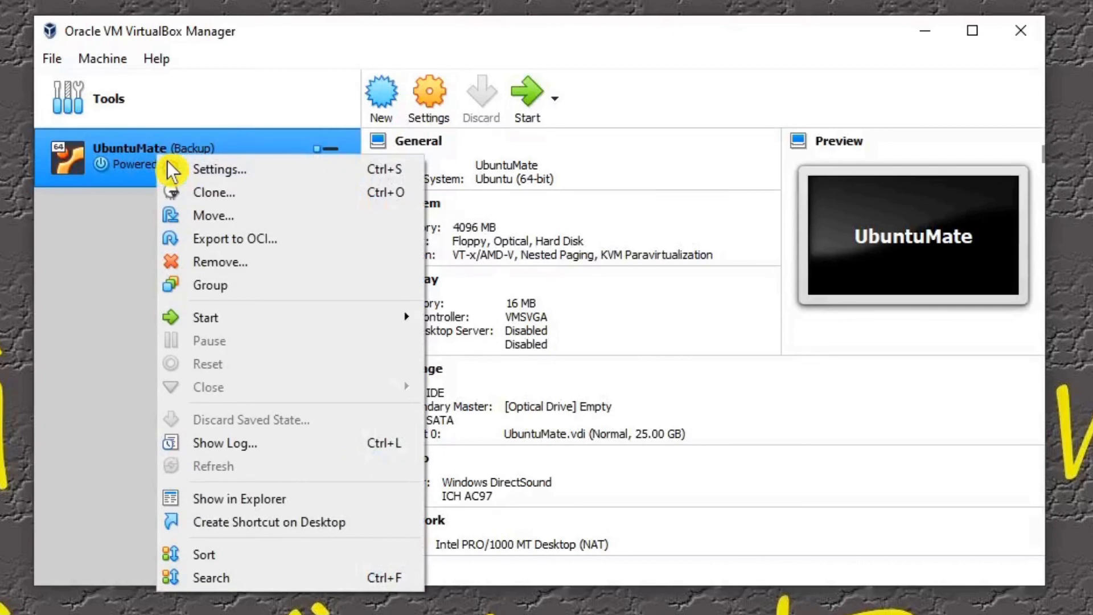
{"action": "left_click", "coordinate": [241, 268]}
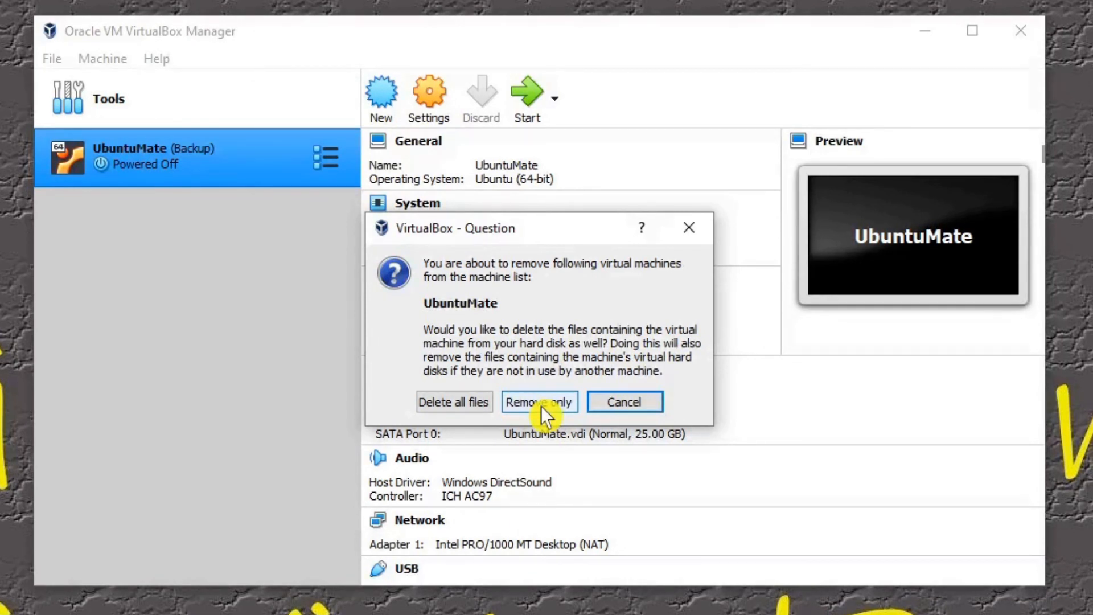
{"action": "left_click", "coordinate": [453, 402]}
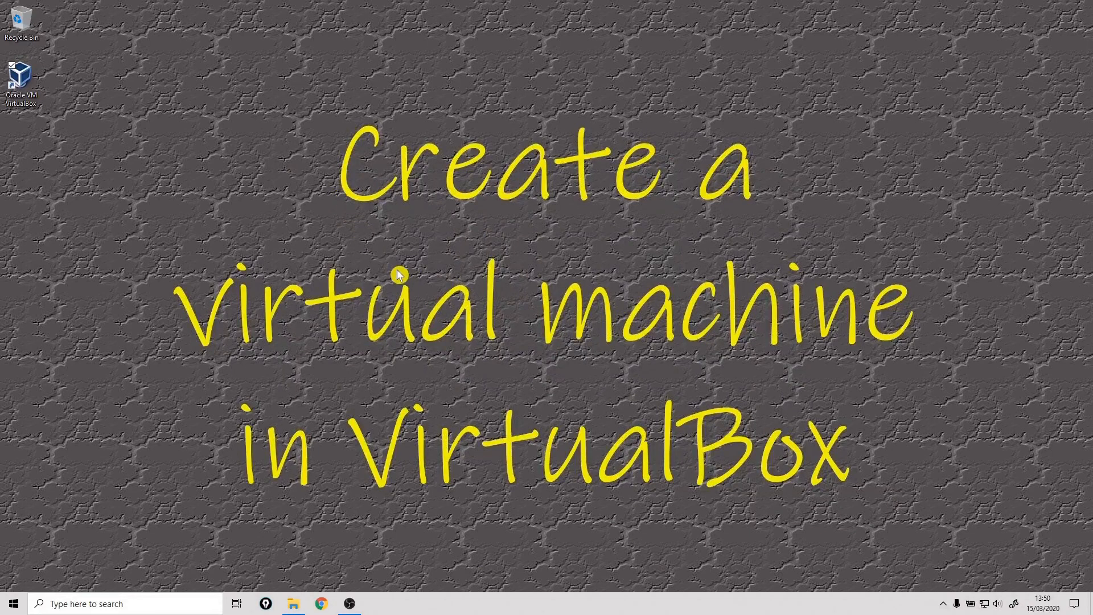
Step: Reopen VirtualBox Manager, then switch to File Explorer and check the VirtualBox folder in Documents for leftover machine files
{"action": "double_click", "coordinate": [22, 77]}
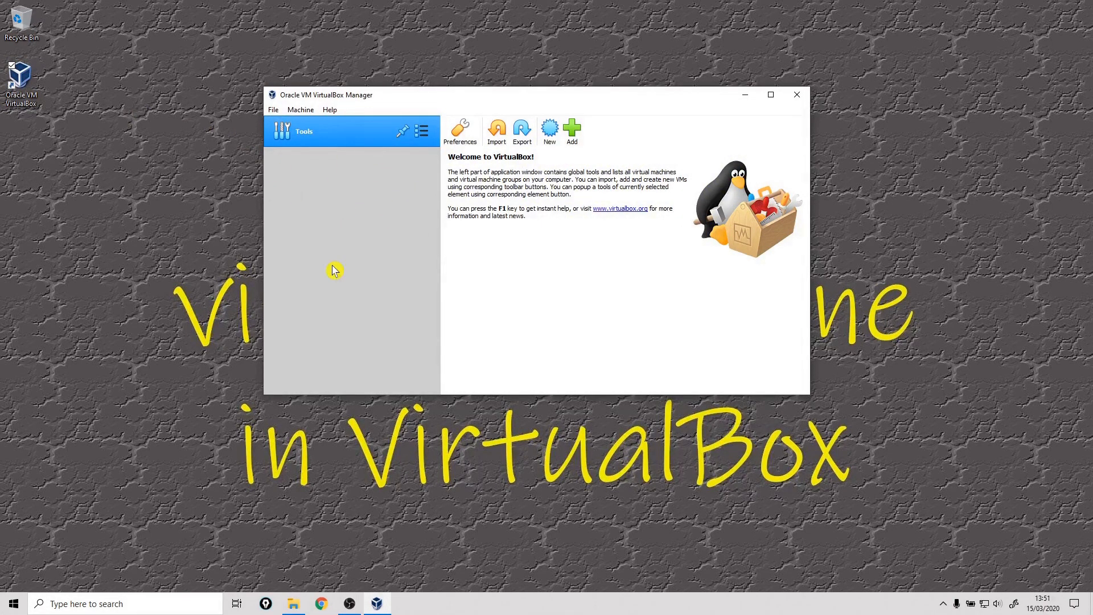
{"action": "left_click", "coordinate": [294, 603]}
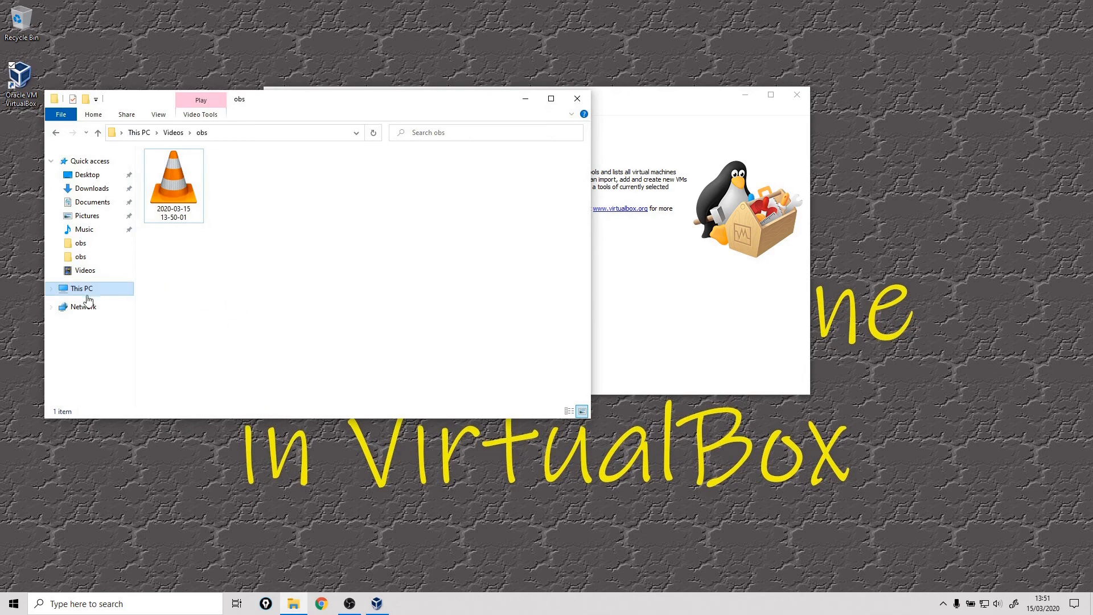
{"action": "left_click", "coordinate": [81, 244]}
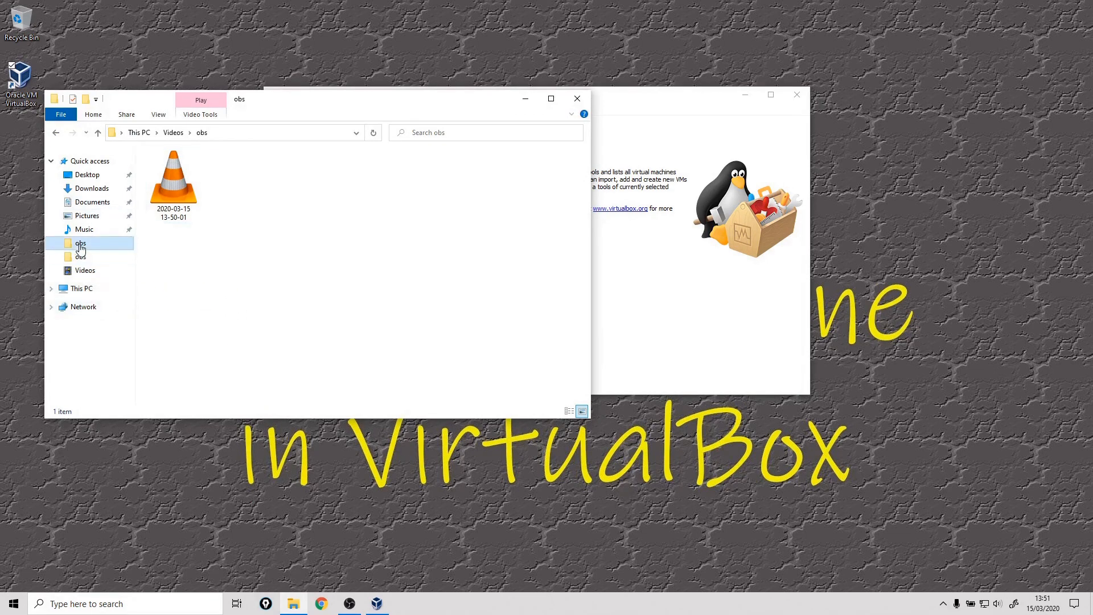
{"action": "left_click", "coordinate": [90, 202]}
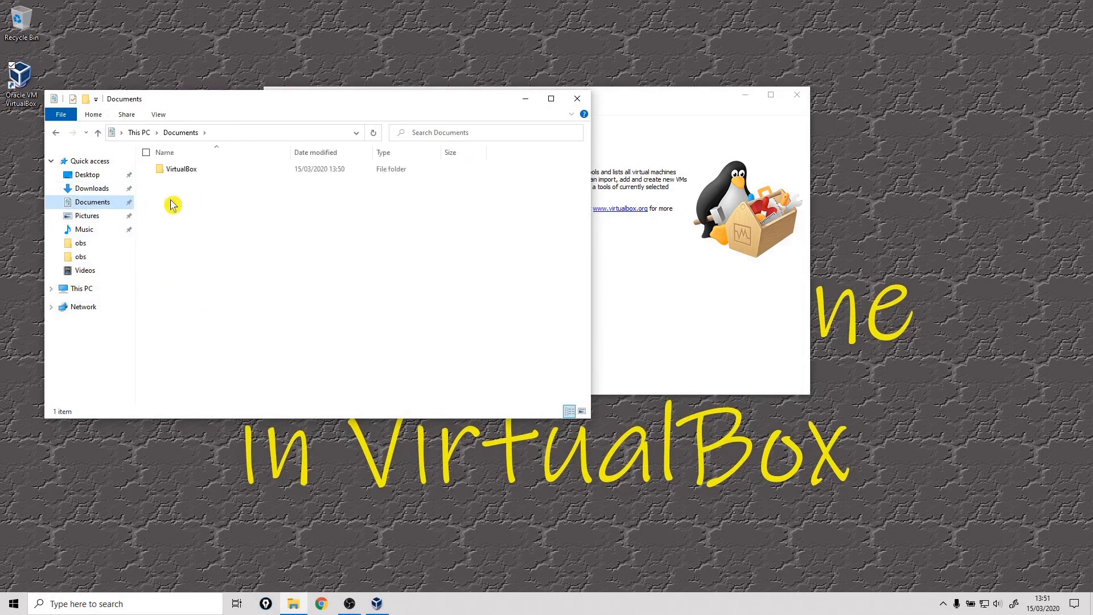
{"action": "double_click", "coordinate": [172, 176]}
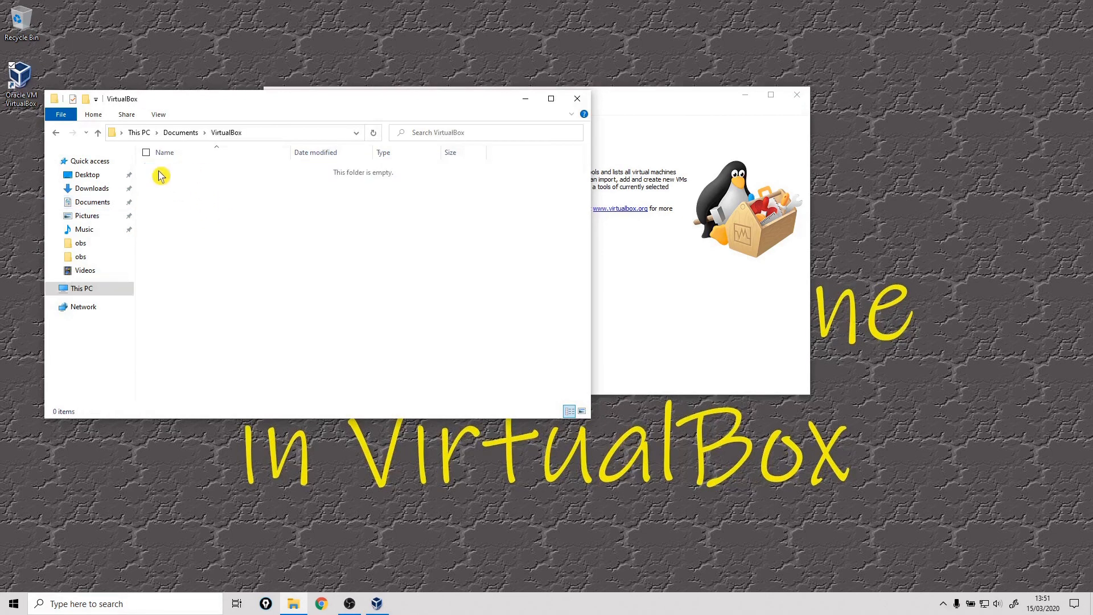